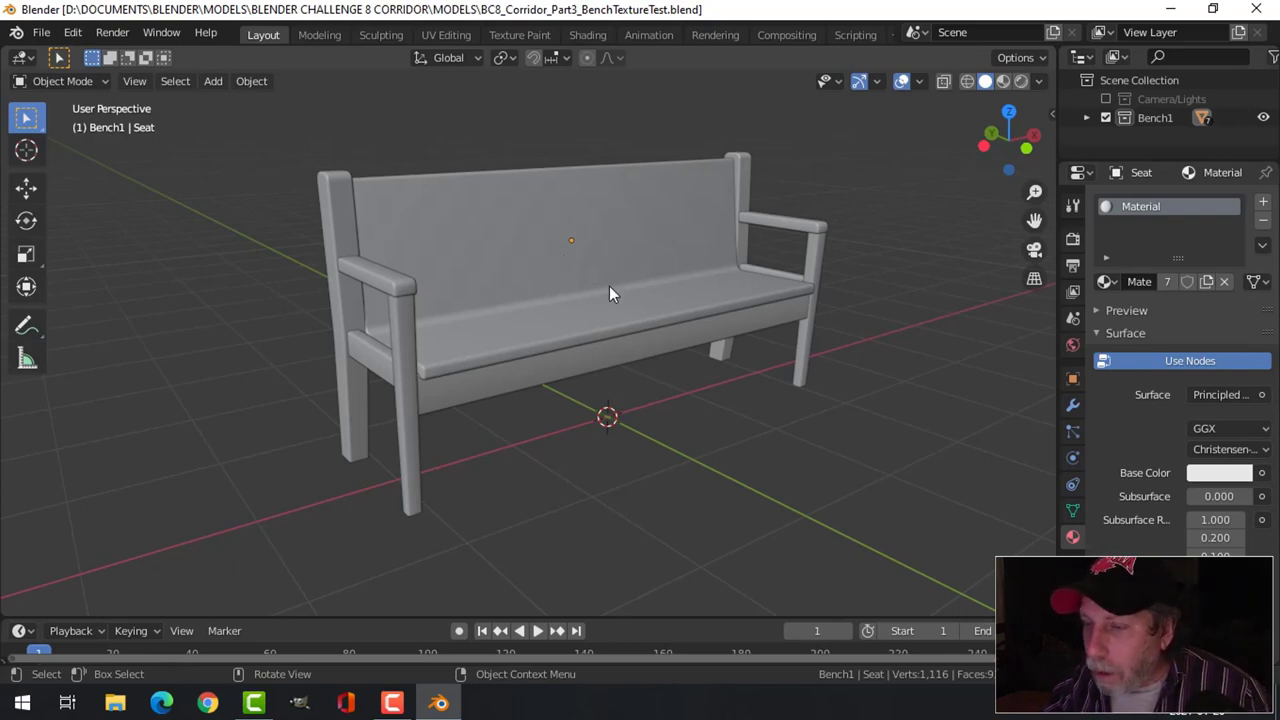
Rename the back legs' material to Frame, then check the armrests and legs share it.
click(350, 233)
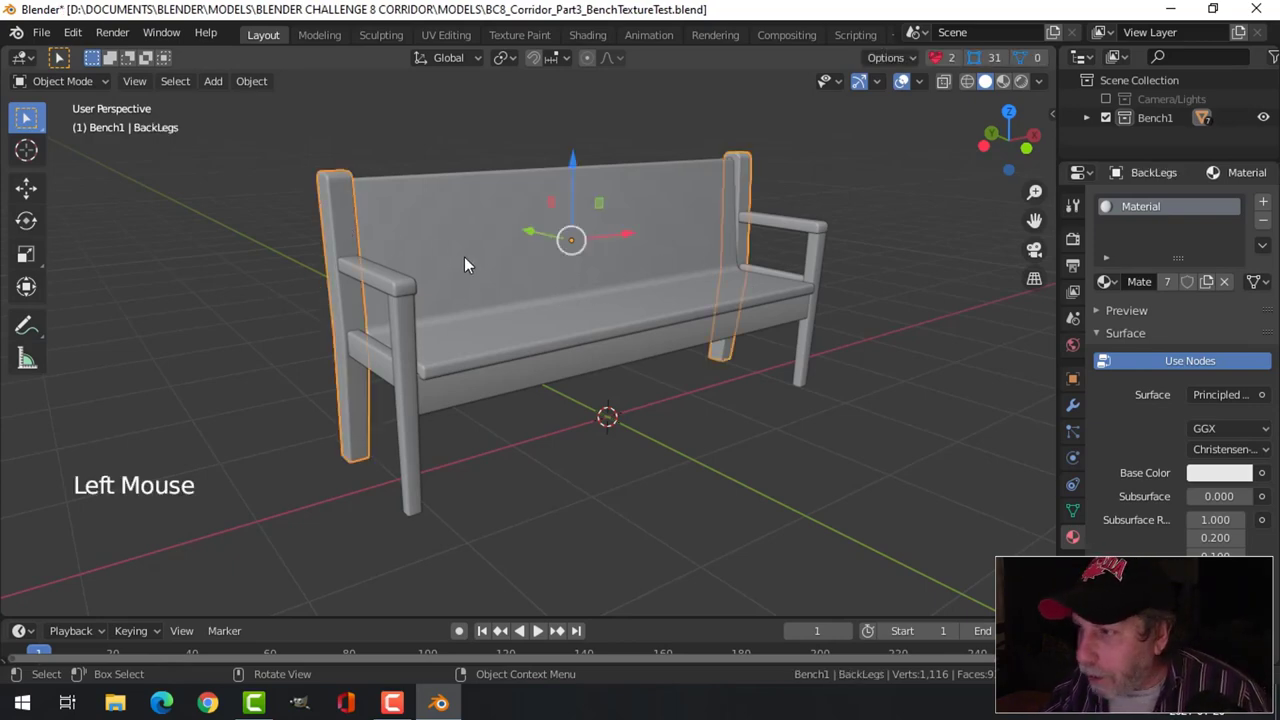
double_click(1165, 206)
double_click(1173, 206)
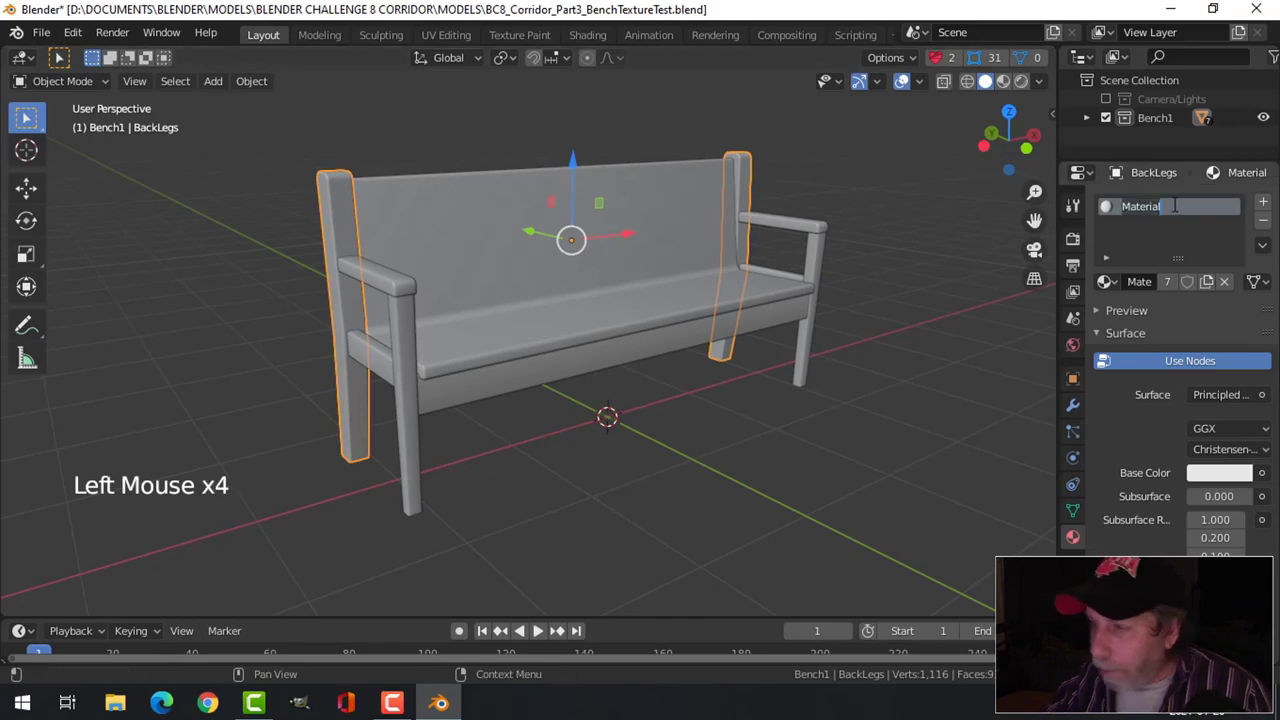
text(Frame)
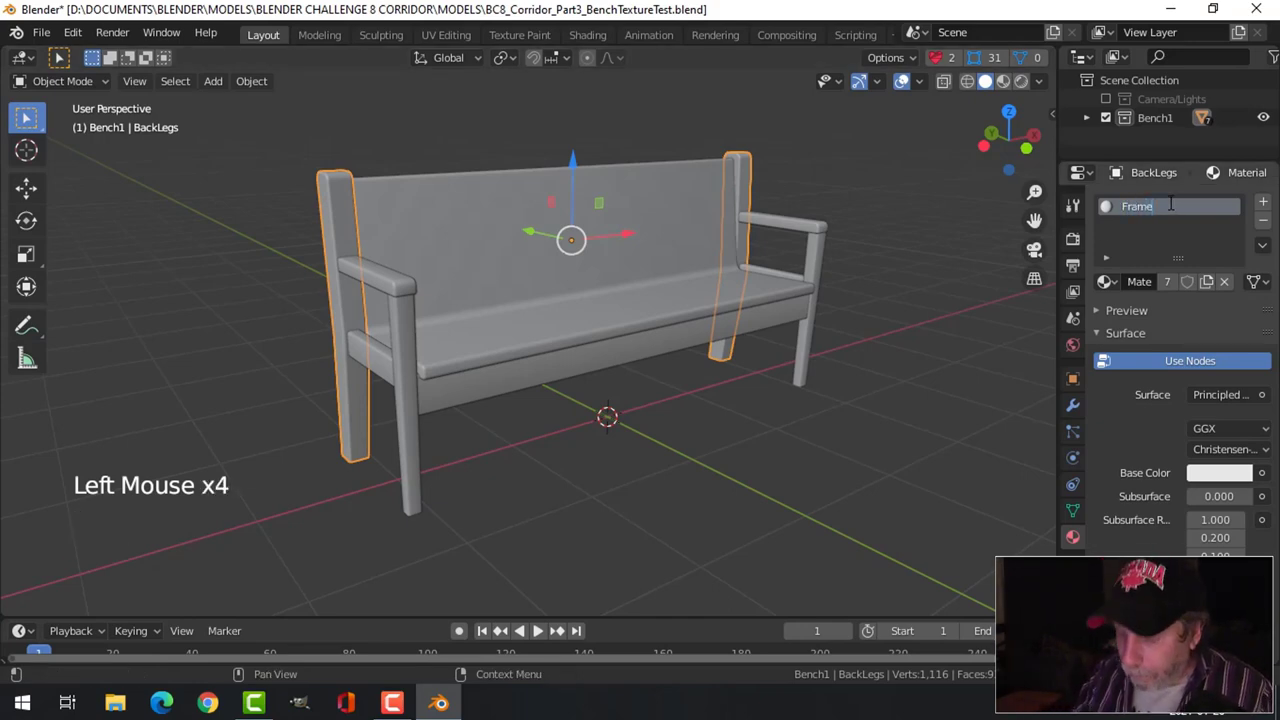
key(Return)
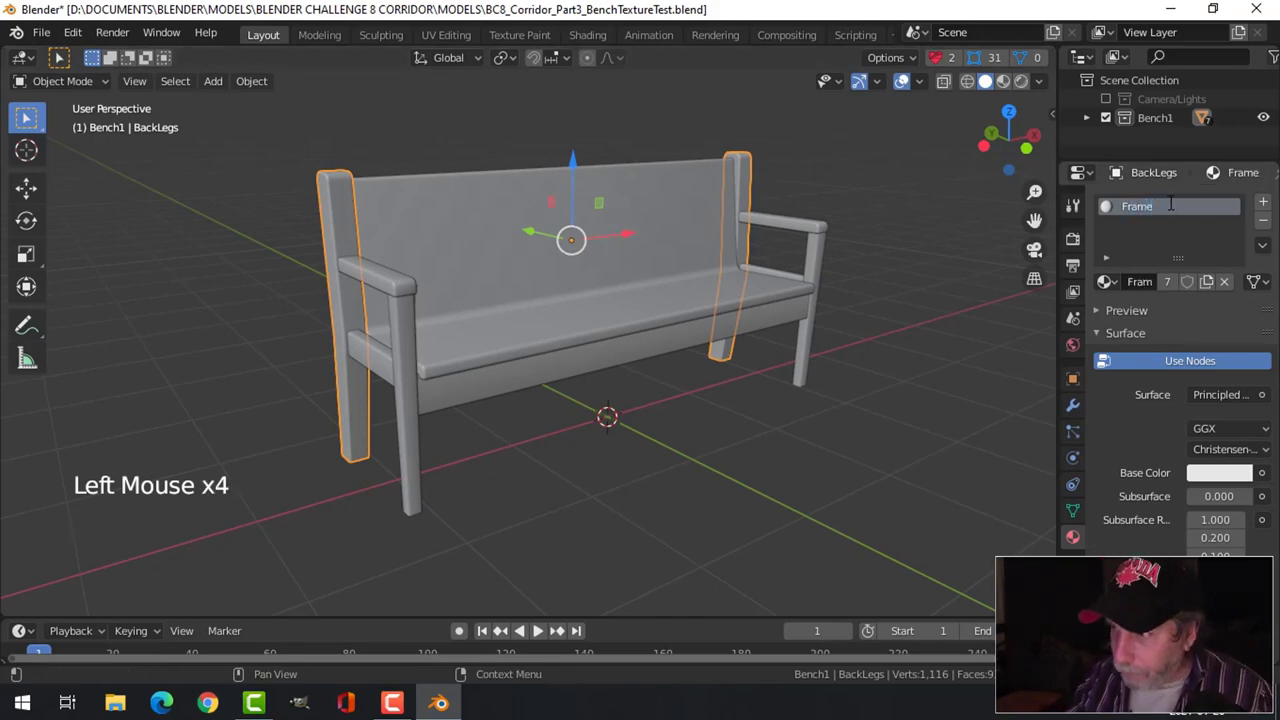
click(791, 226)
click(815, 275)
click(814, 312)
Give the seat and backrest piece its own new material named Seat.
click(499, 241)
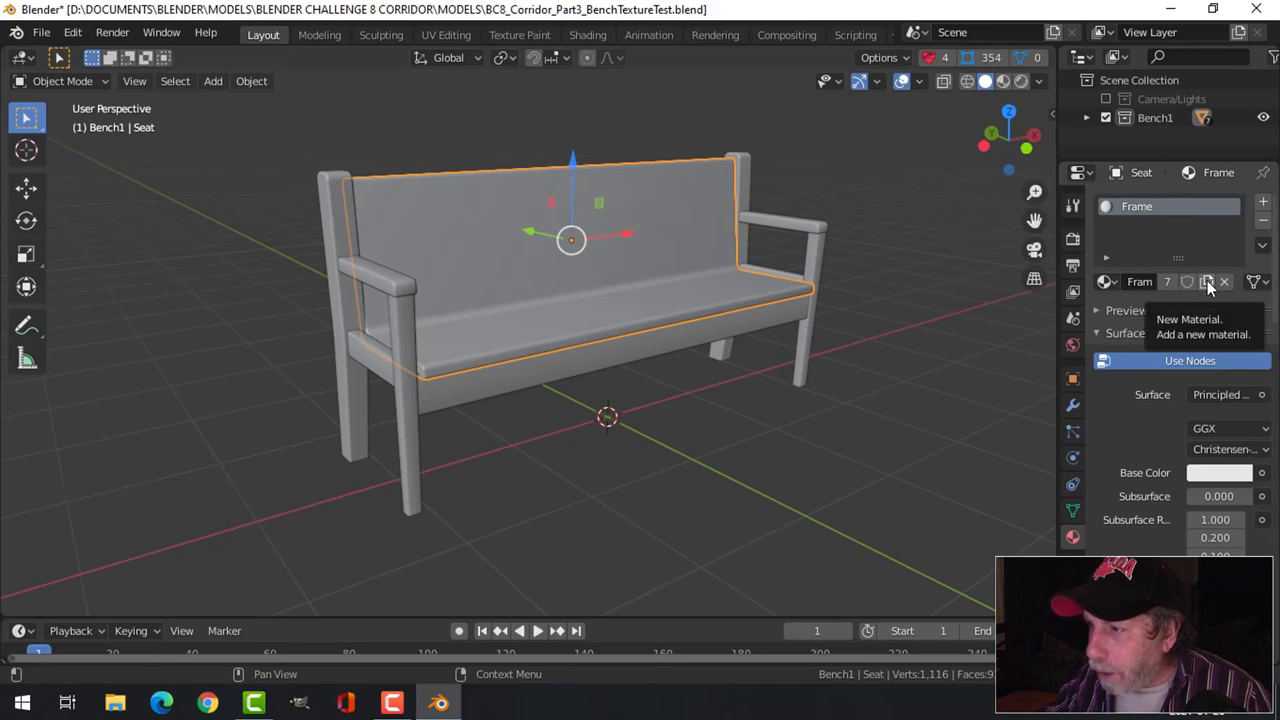
click(1207, 283)
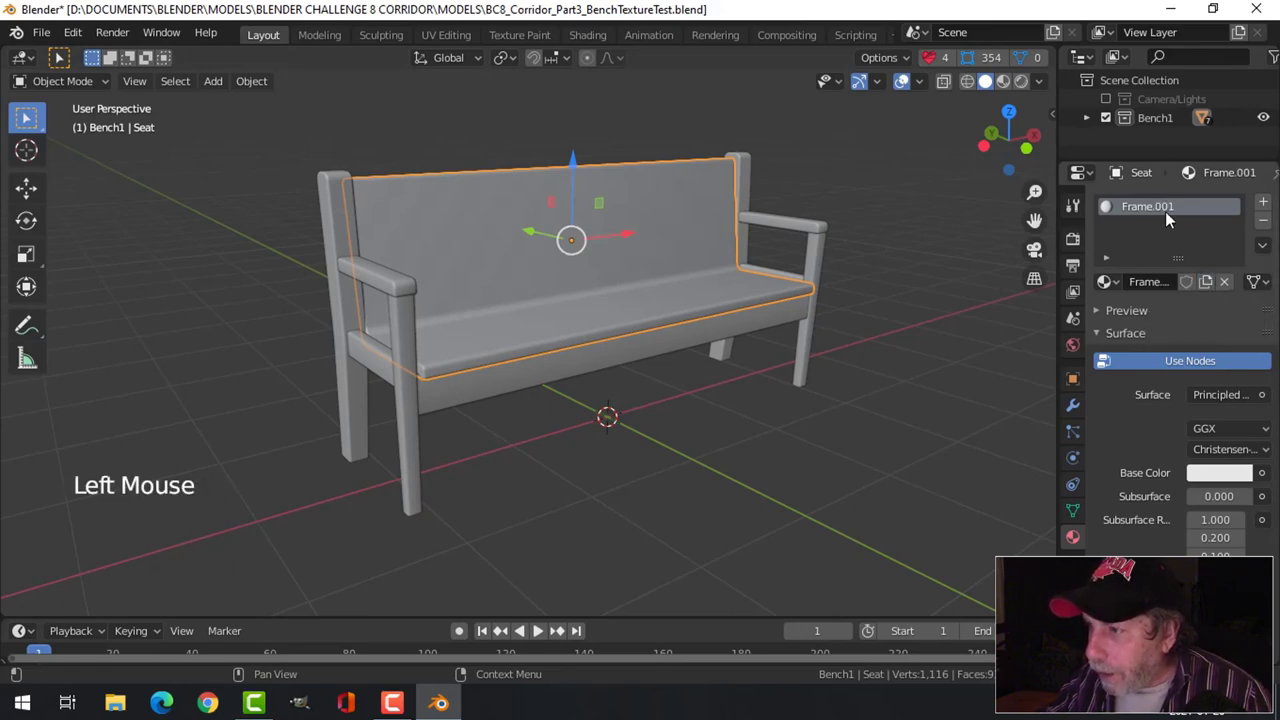
double_click(1166, 207)
text(Seat)
key(Return)
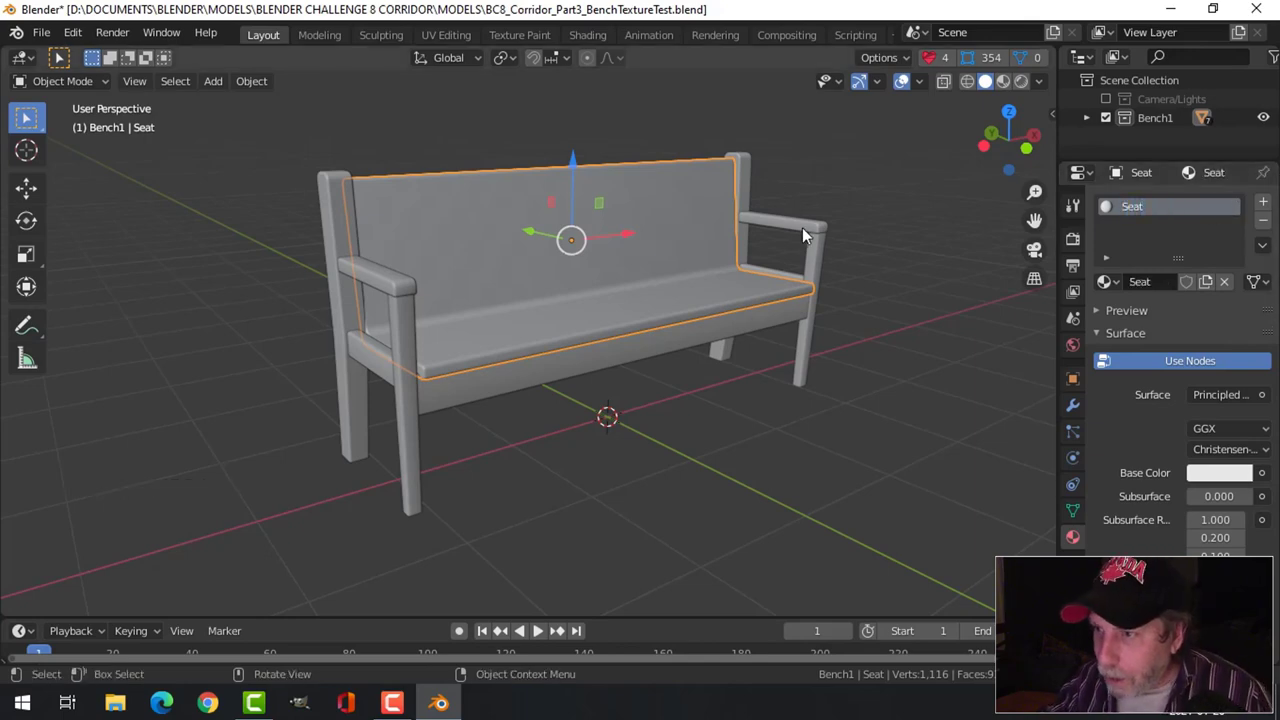
Check the armrests, back beam and leg pieces still use Frame, deselect all, and save.
click(732, 267)
alt+middle_drag(423, 277, 613, 301)
click(635, 312)
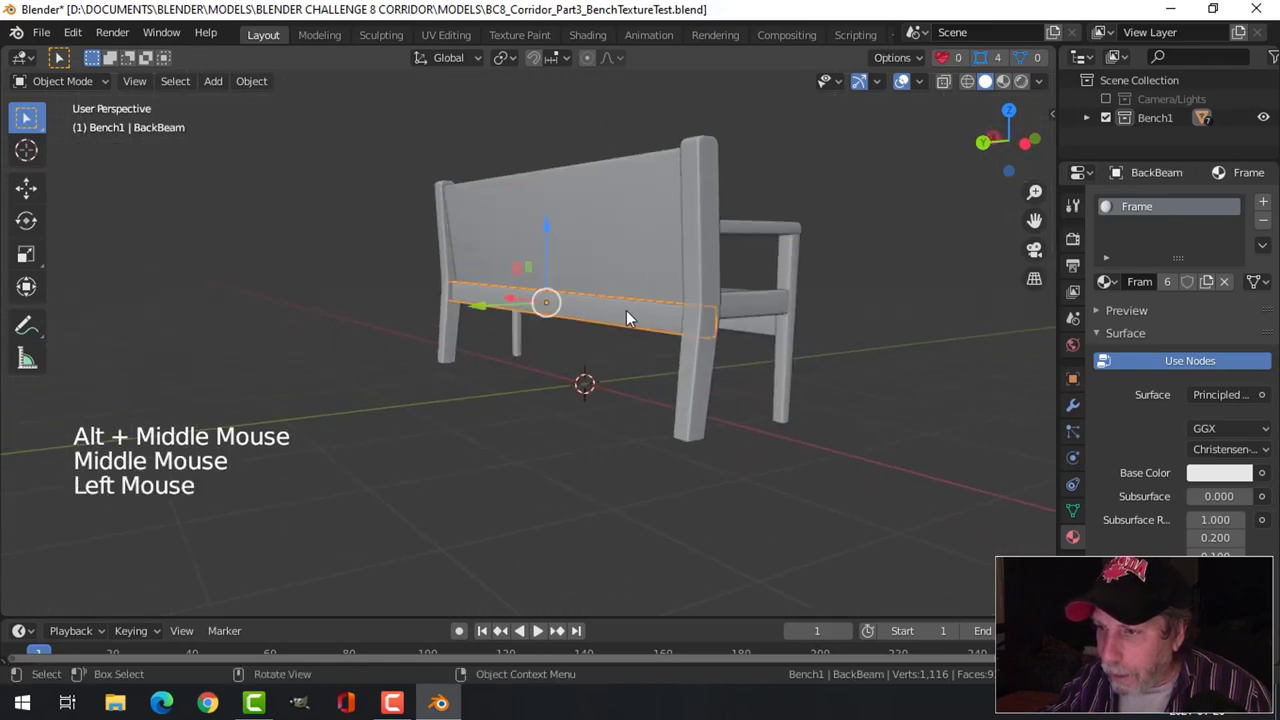
alt+middle_click(775, 330)
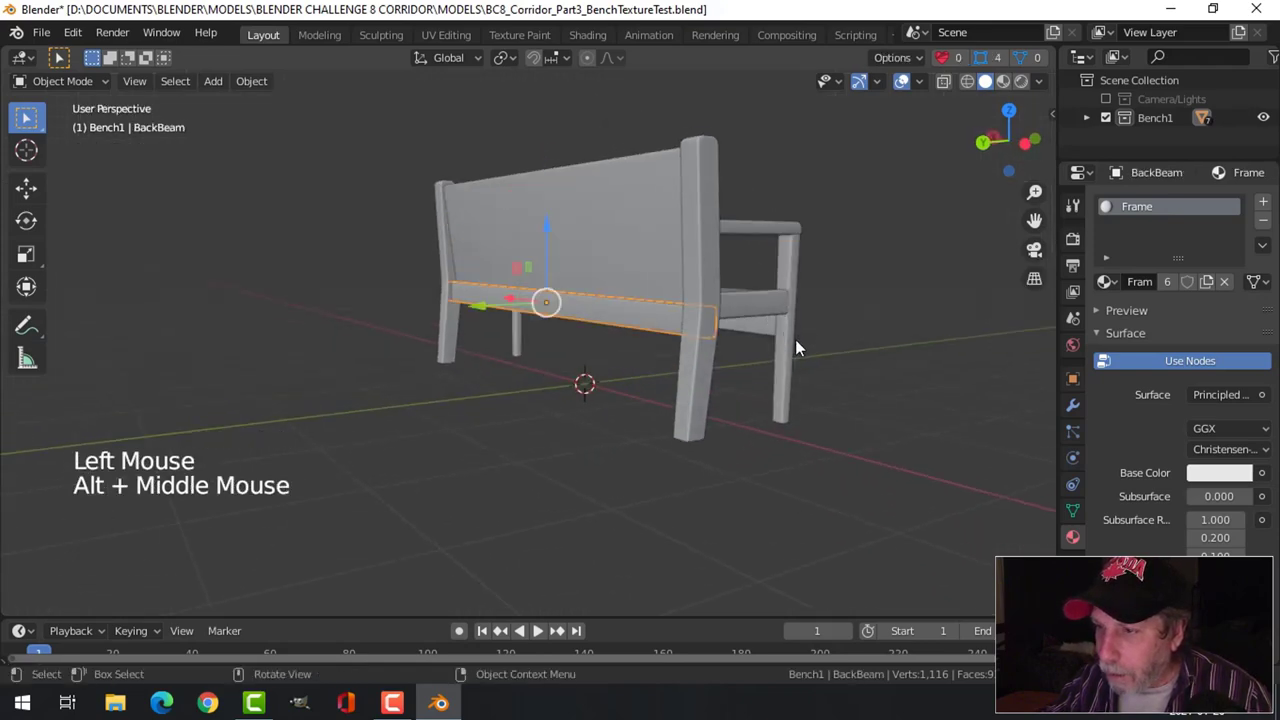
click(793, 340)
middle_drag(857, 347, 685, 360)
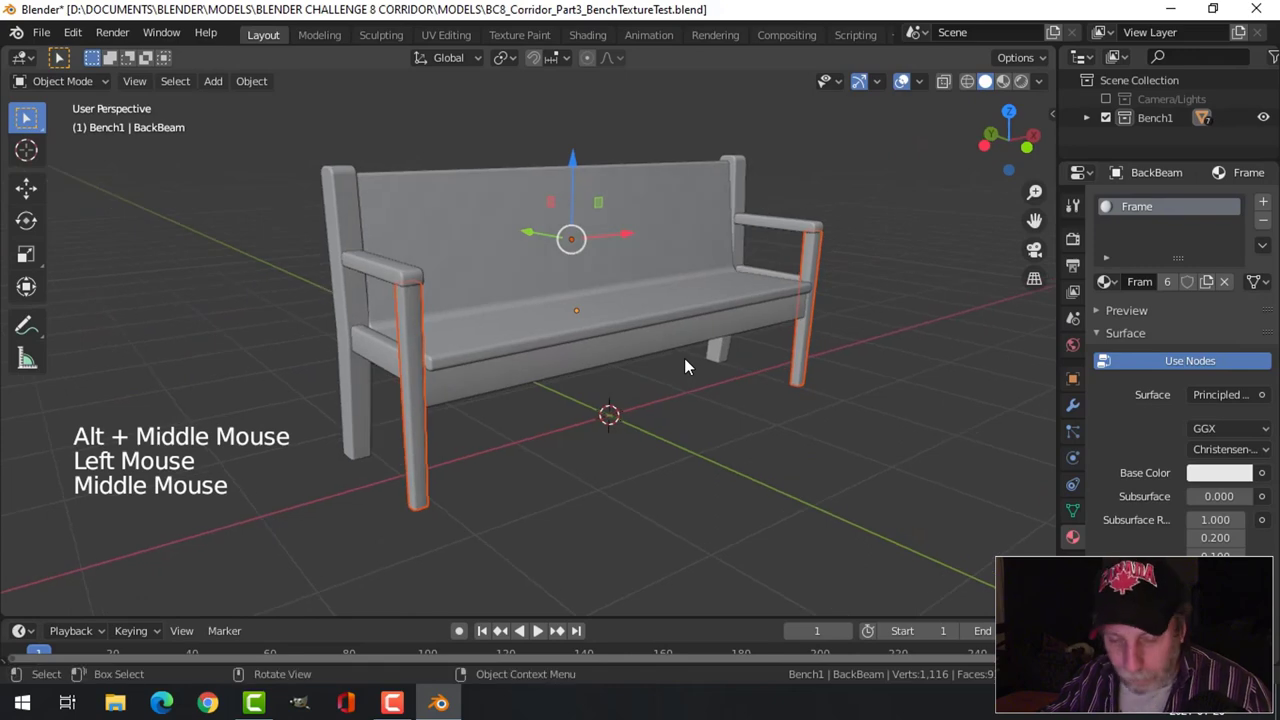
key(alt+a)
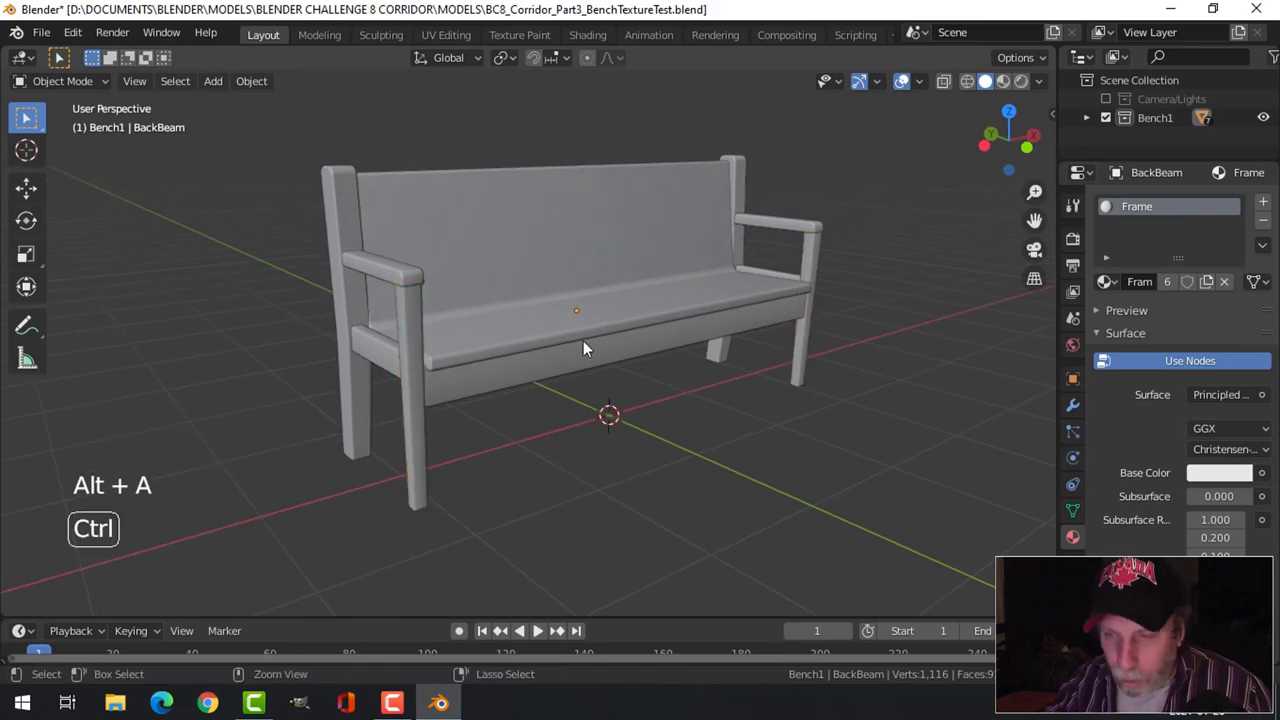
key(ctrl+s)
Select the whole bench and delete its existing UV map in UV Editing.
key(a)
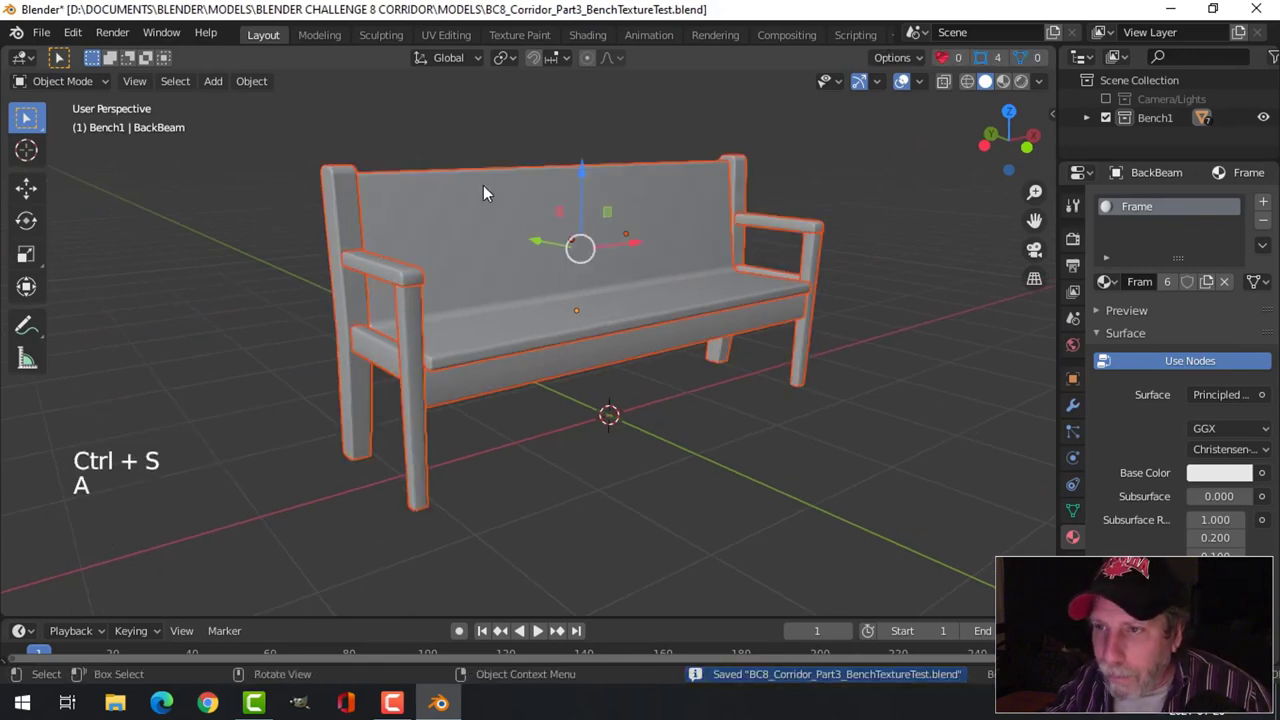
click(445, 36)
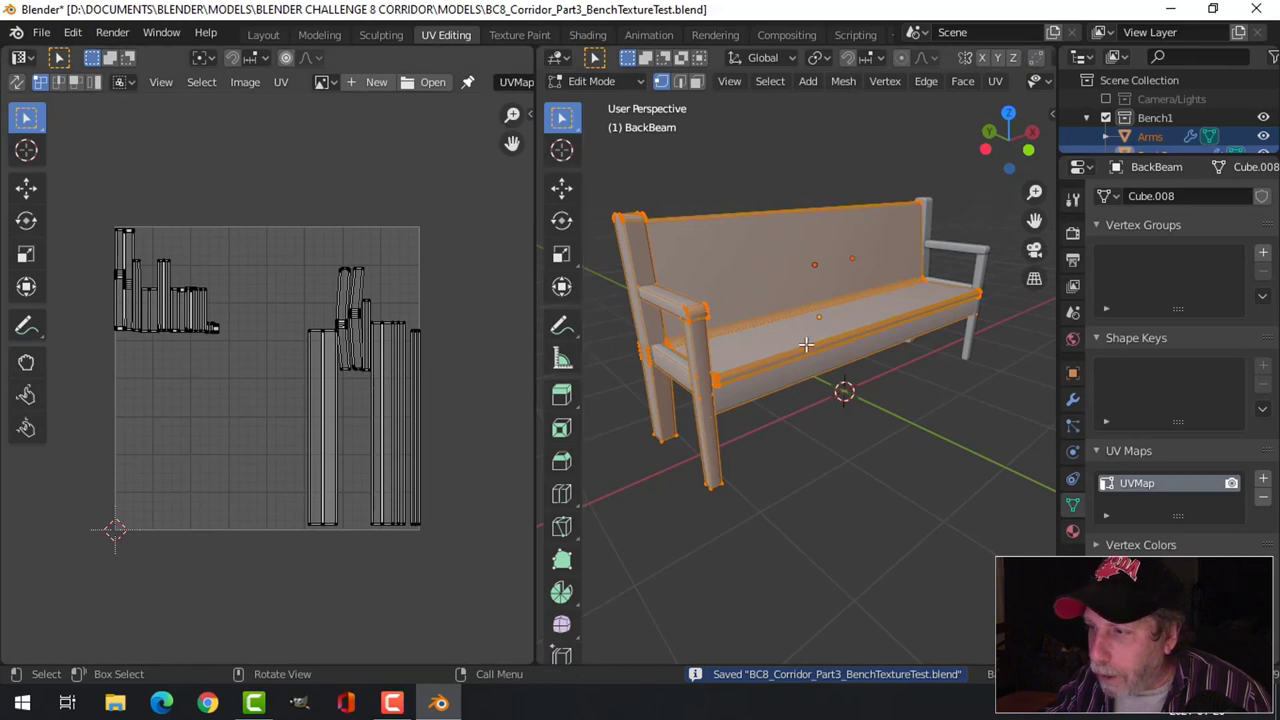
click(1262, 496)
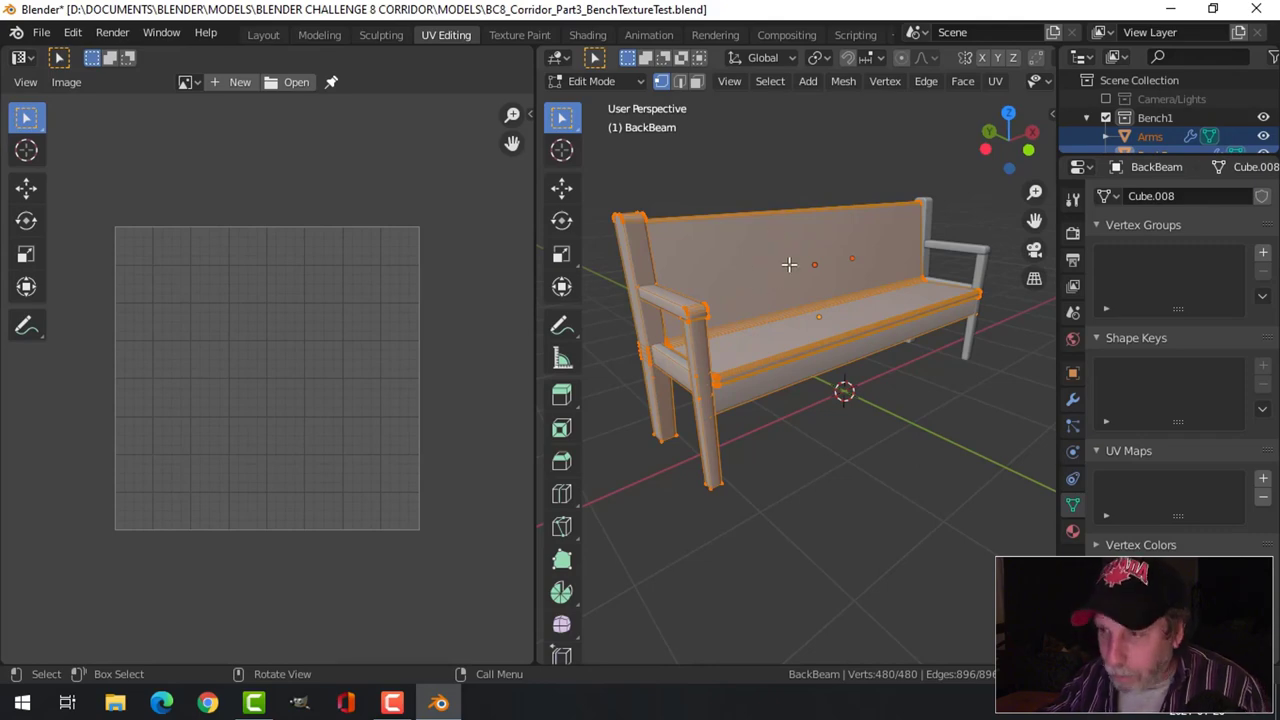
Smart UV Project the bench with a 0.02 island margin, then return to Layout.
key(u)
click(750, 264)
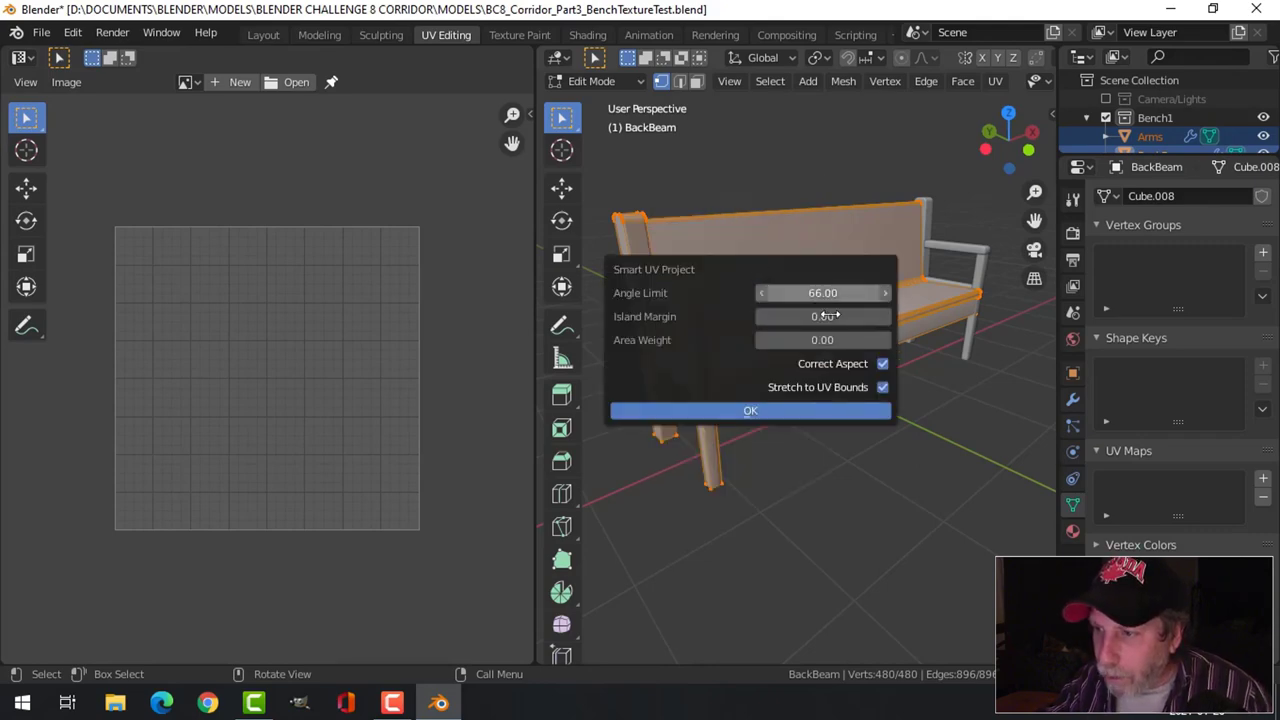
click(831, 316)
text(0.02)
key(Return)
click(790, 409)
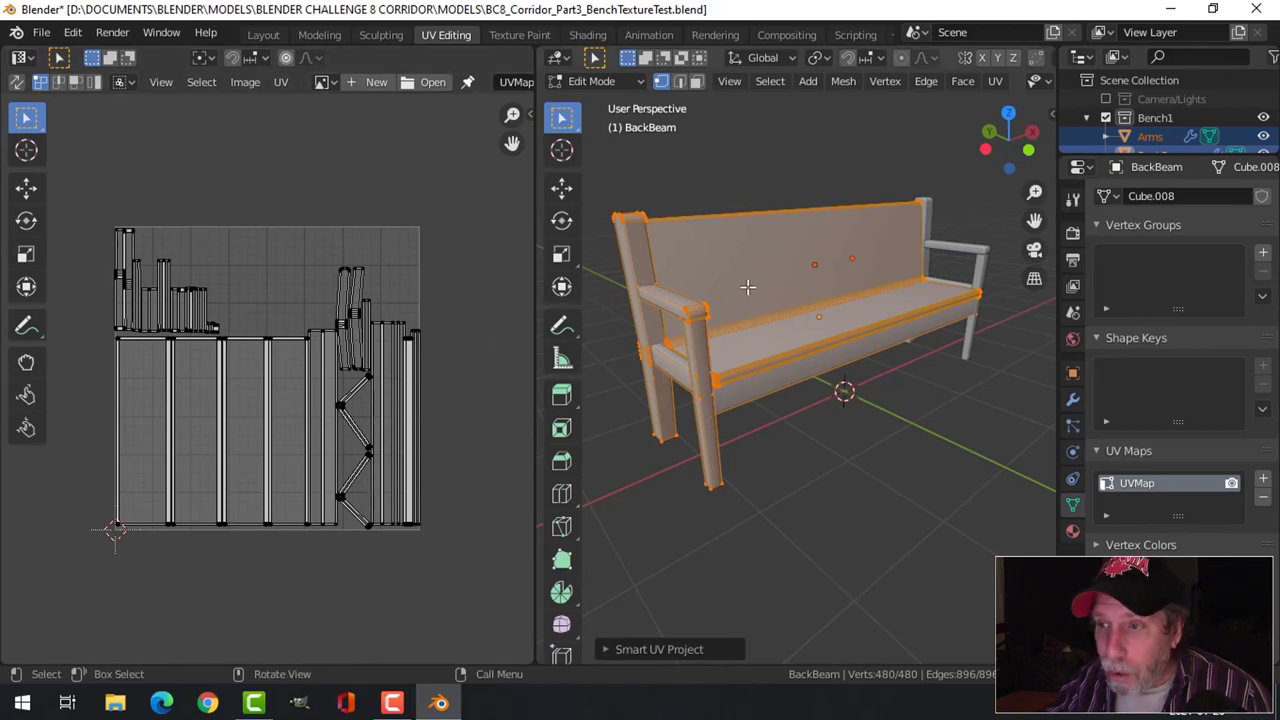
click(264, 35)
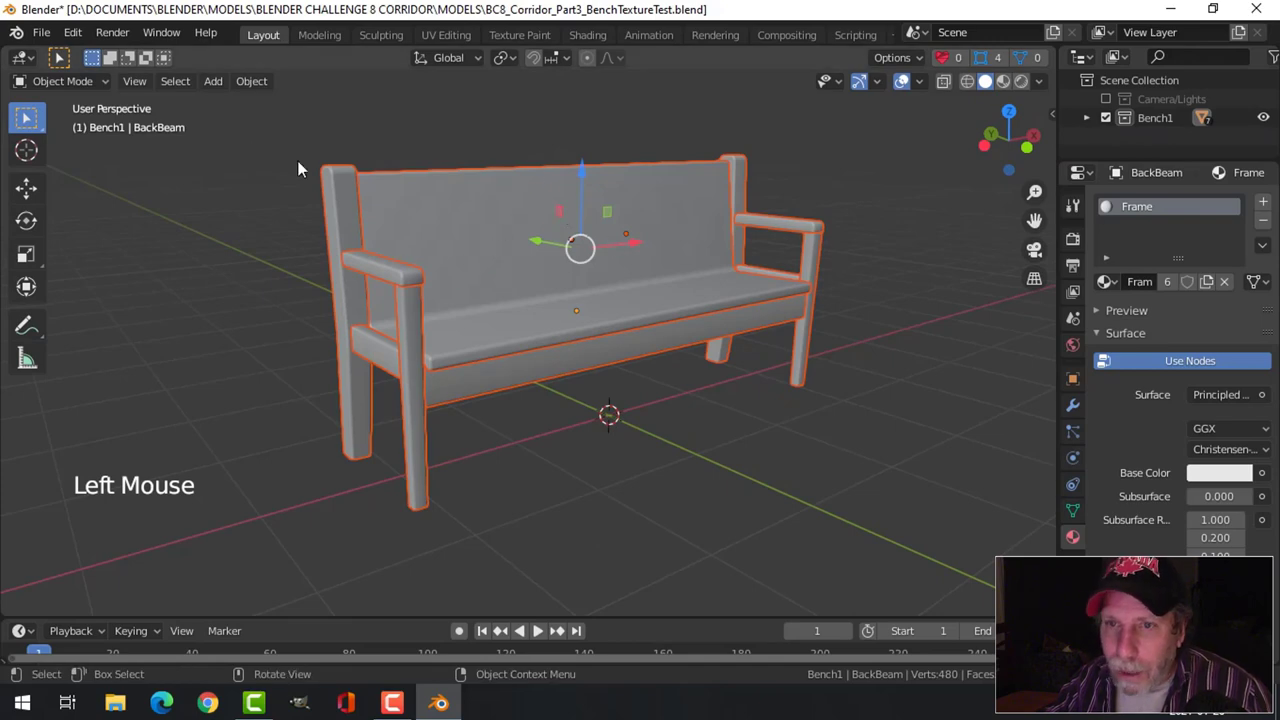
Save, then export only the selected bench as BC8_Corridor_Part3_BenchTextureTest.fbx into EXPORT.
key(ctrl+s)
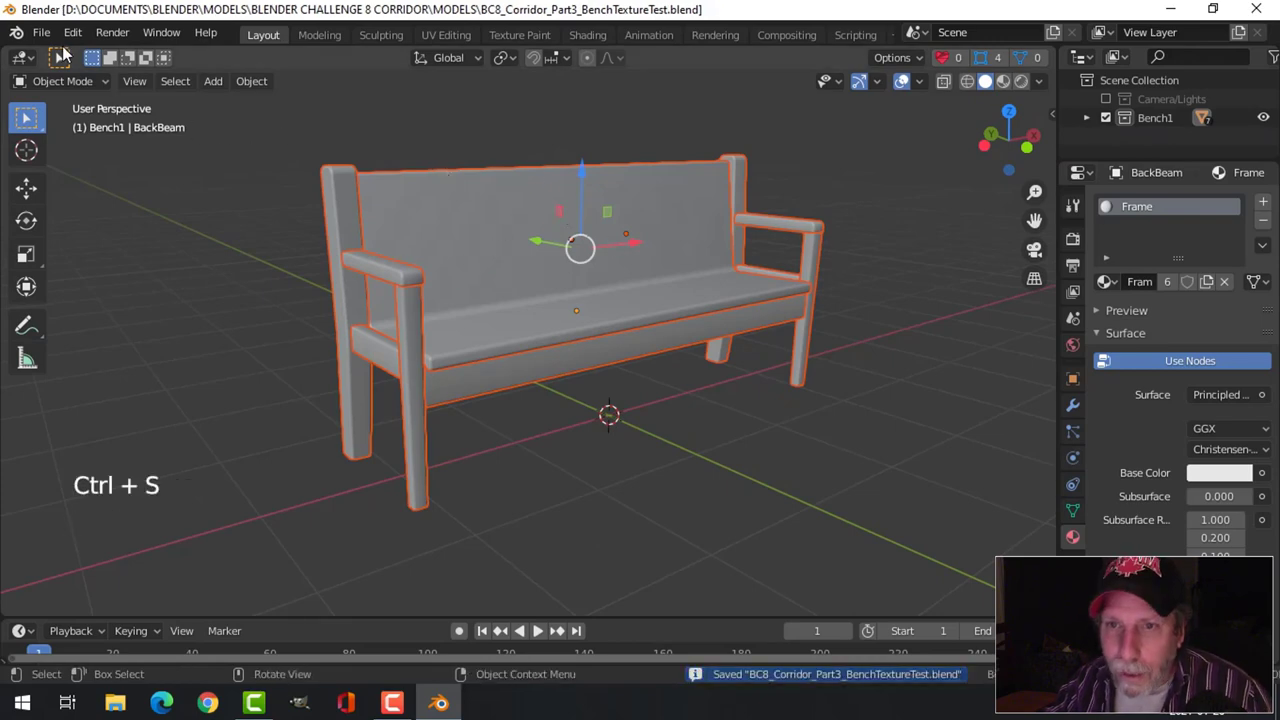
click(41, 32)
mouse_move(93, 306)
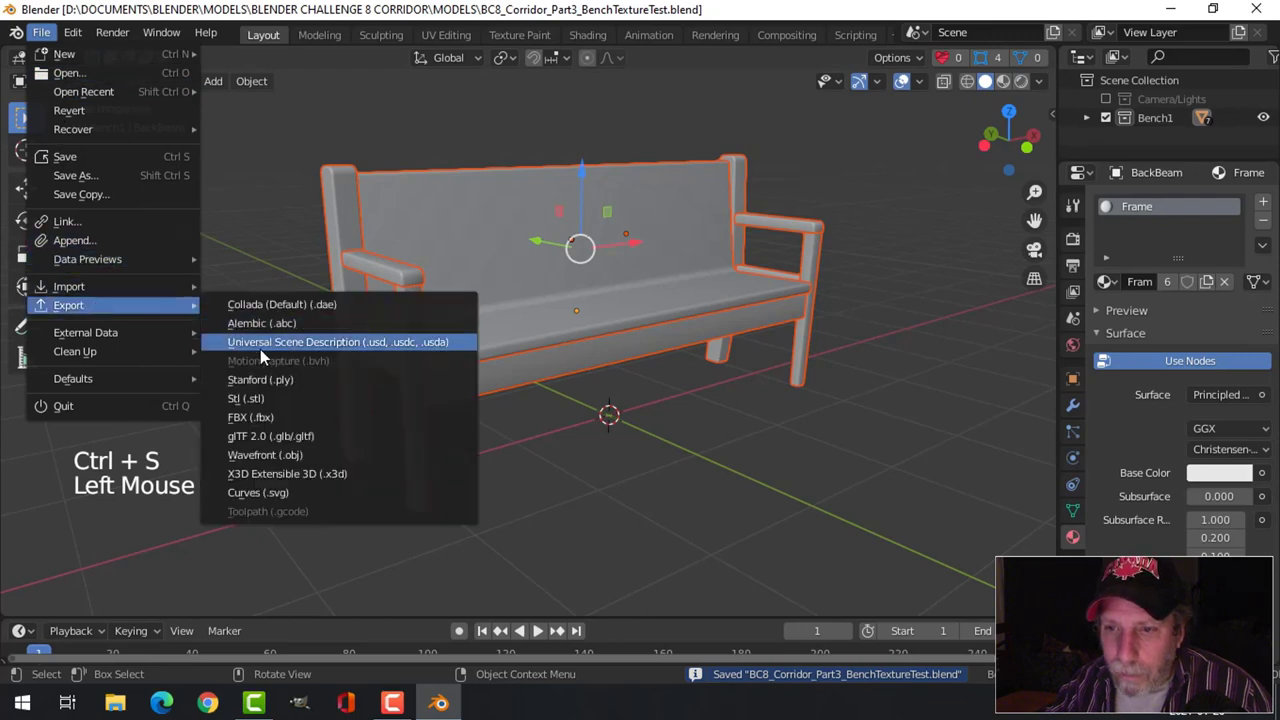
click(261, 413)
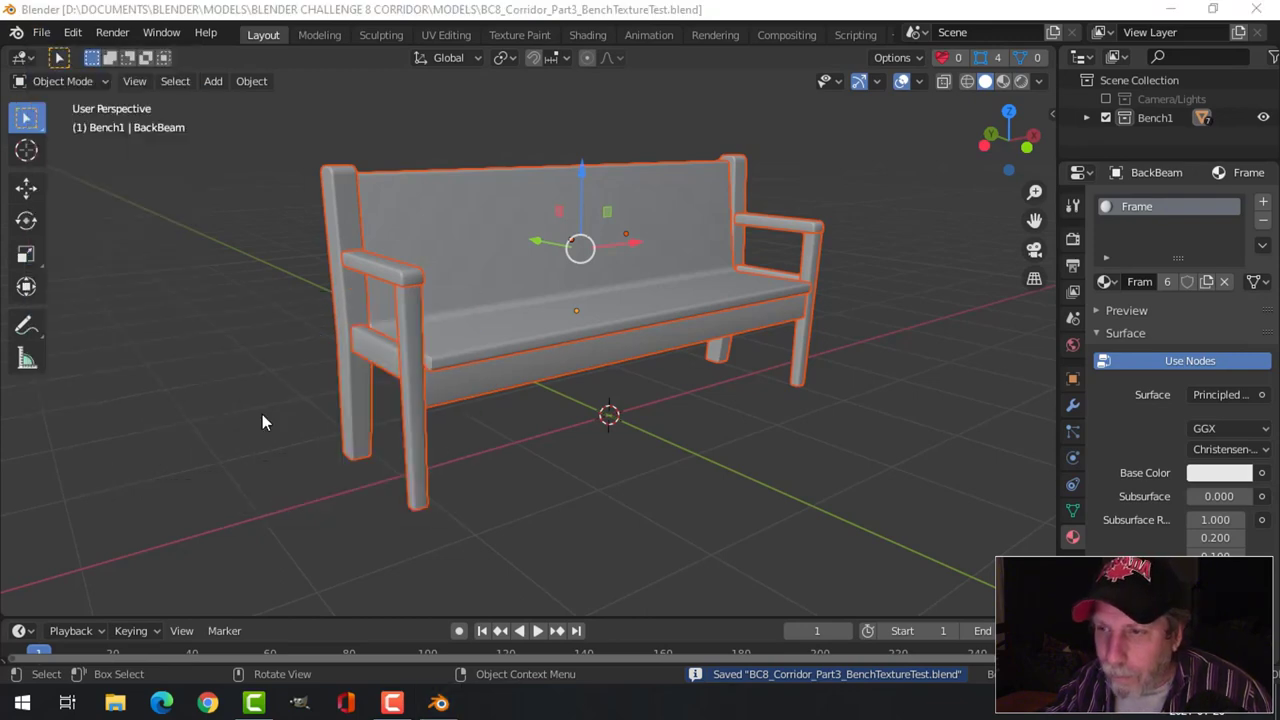
click(410, 124)
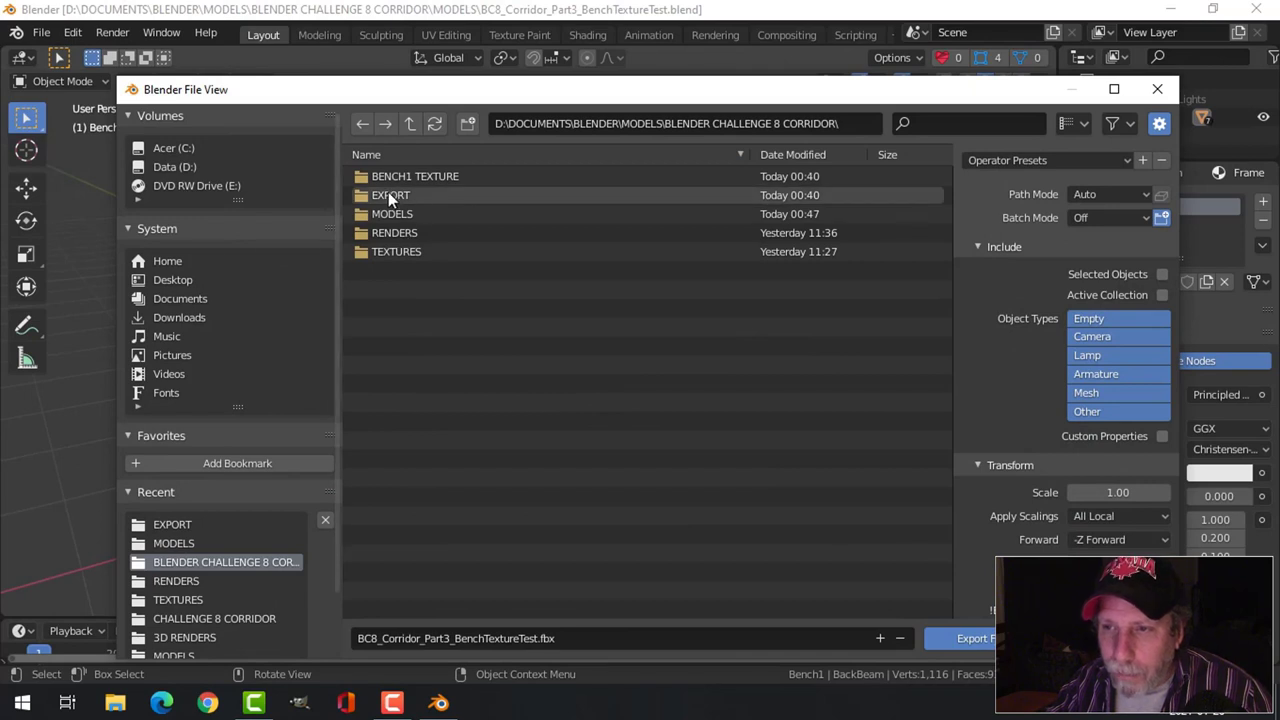
double_click(389, 195)
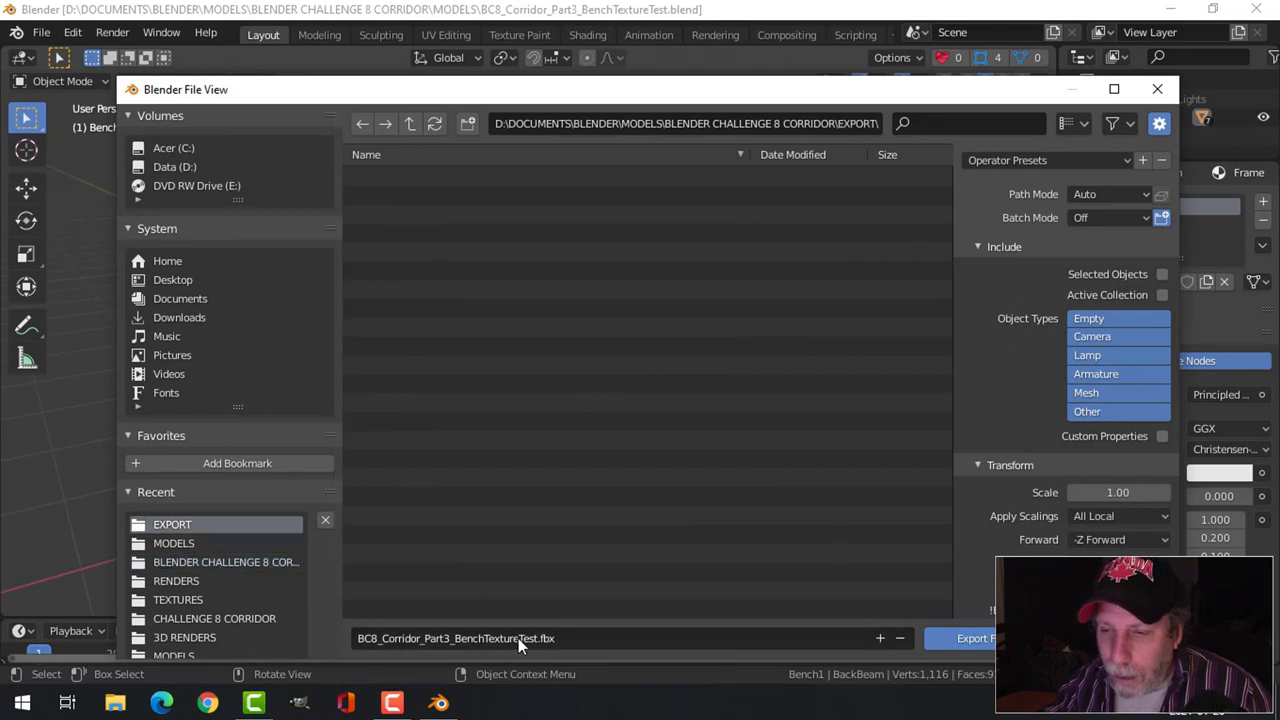
click(1162, 273)
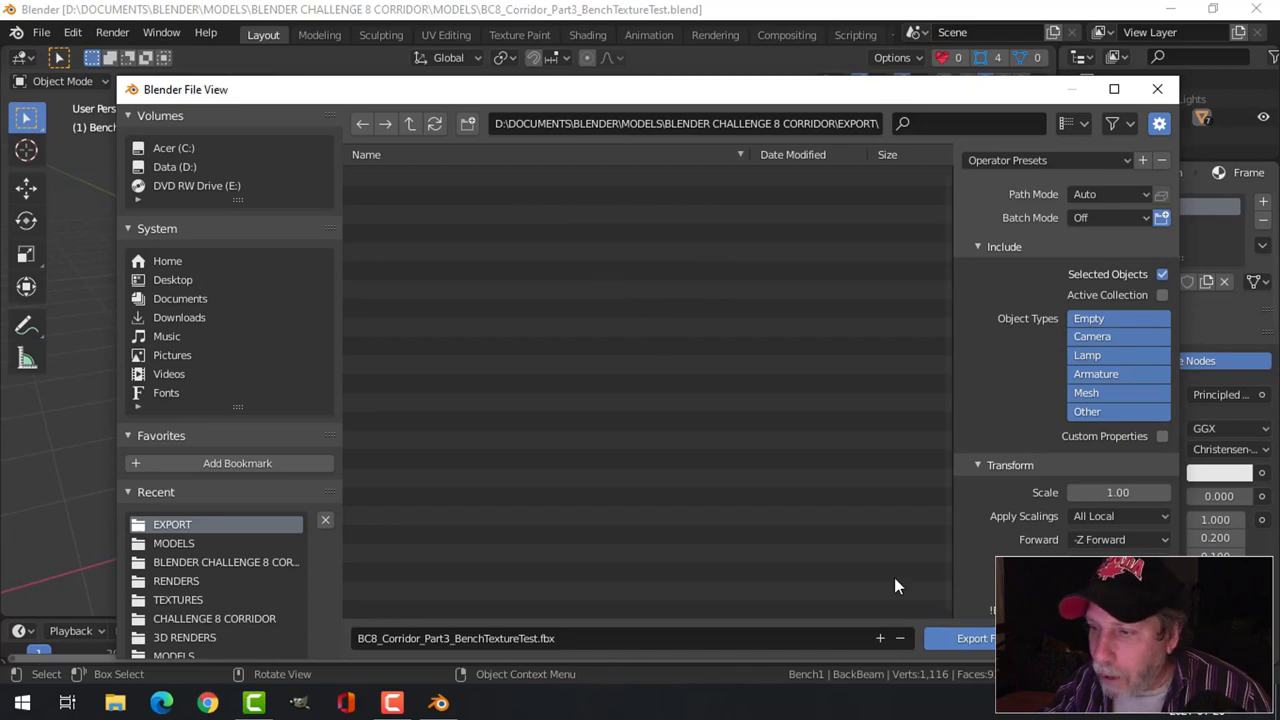
click(976, 636)
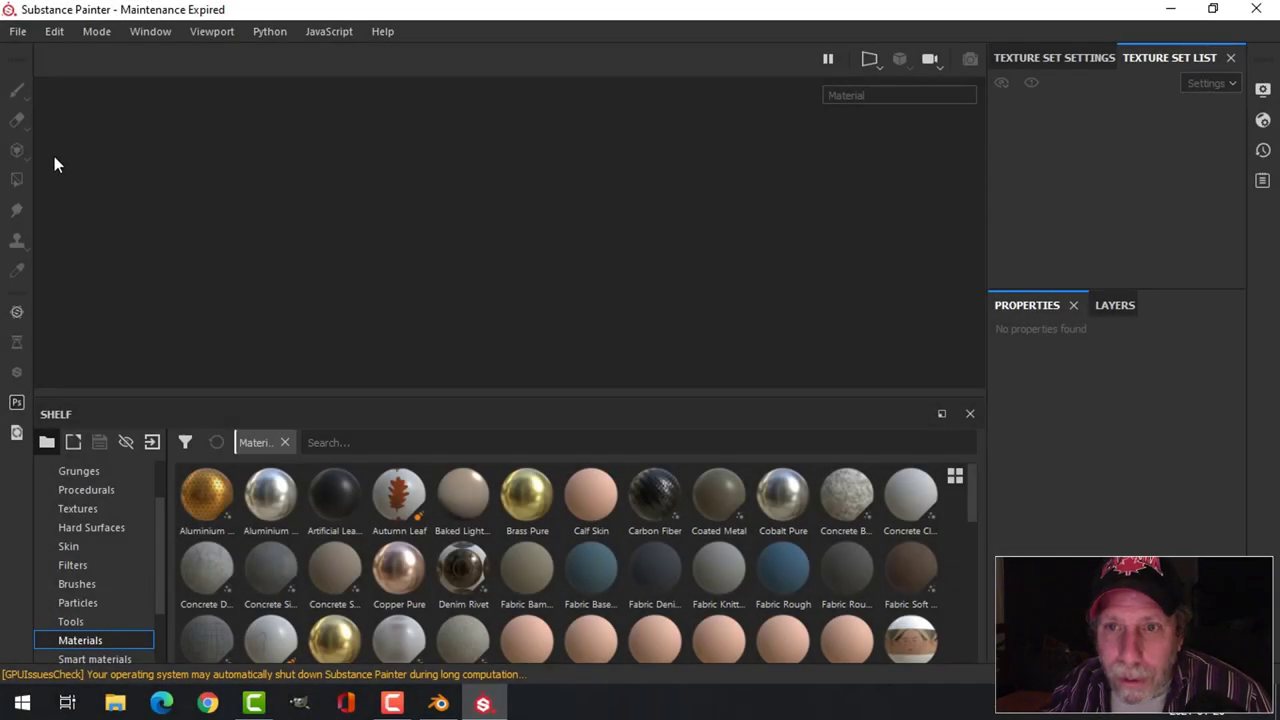
Create a new 2048-resolution project using the bench FBX from the EXPORT folder.
click(18, 31)
click(30, 53)
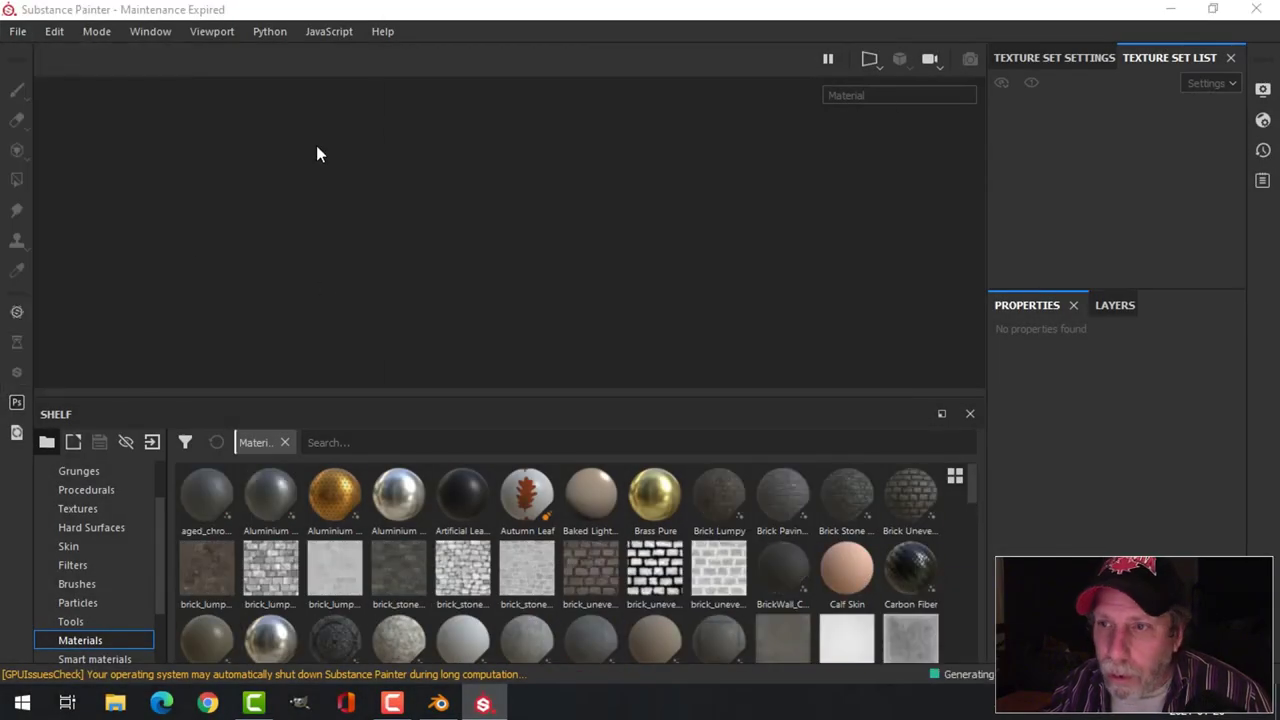
click(552, 144)
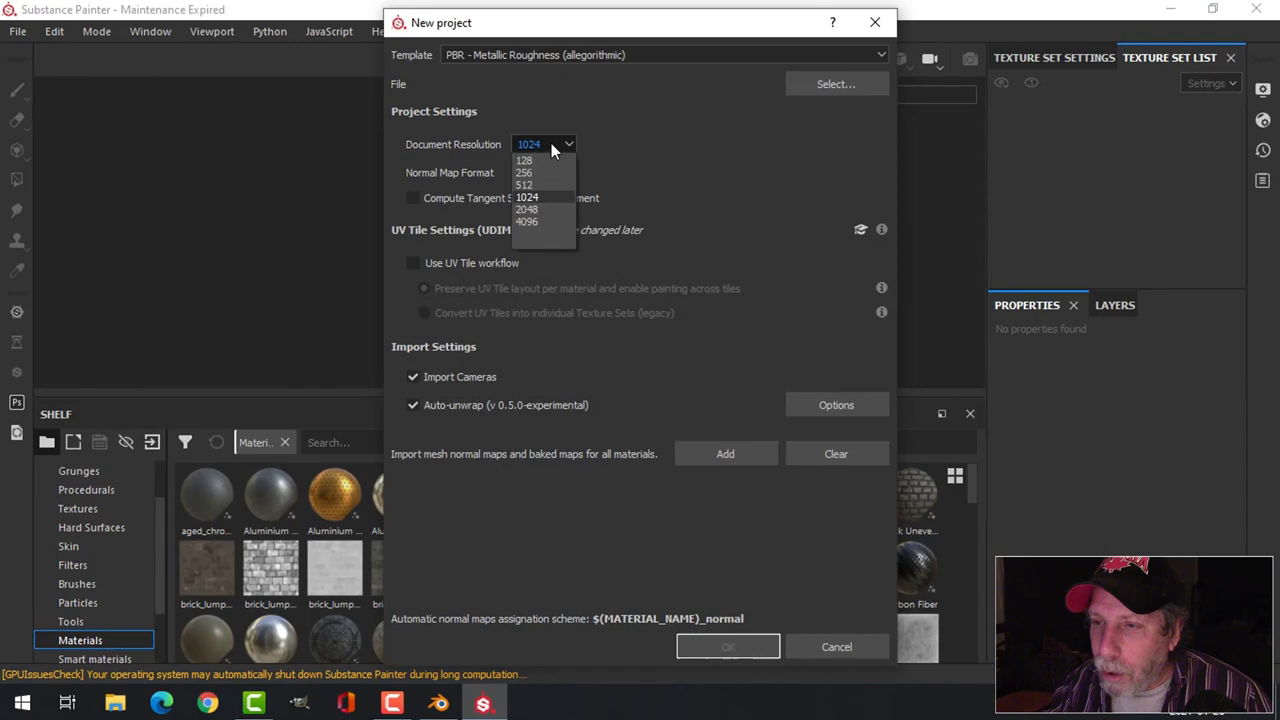
click(534, 210)
click(823, 87)
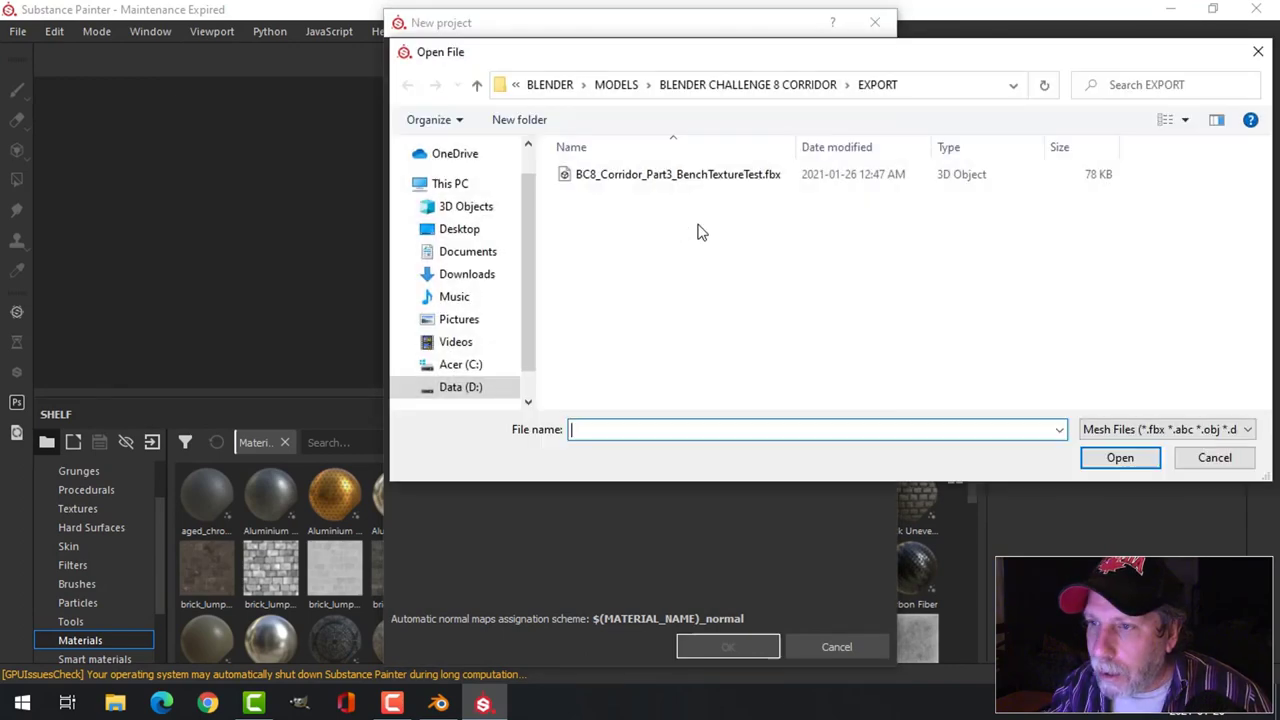
click(651, 176)
click(1120, 458)
click(726, 648)
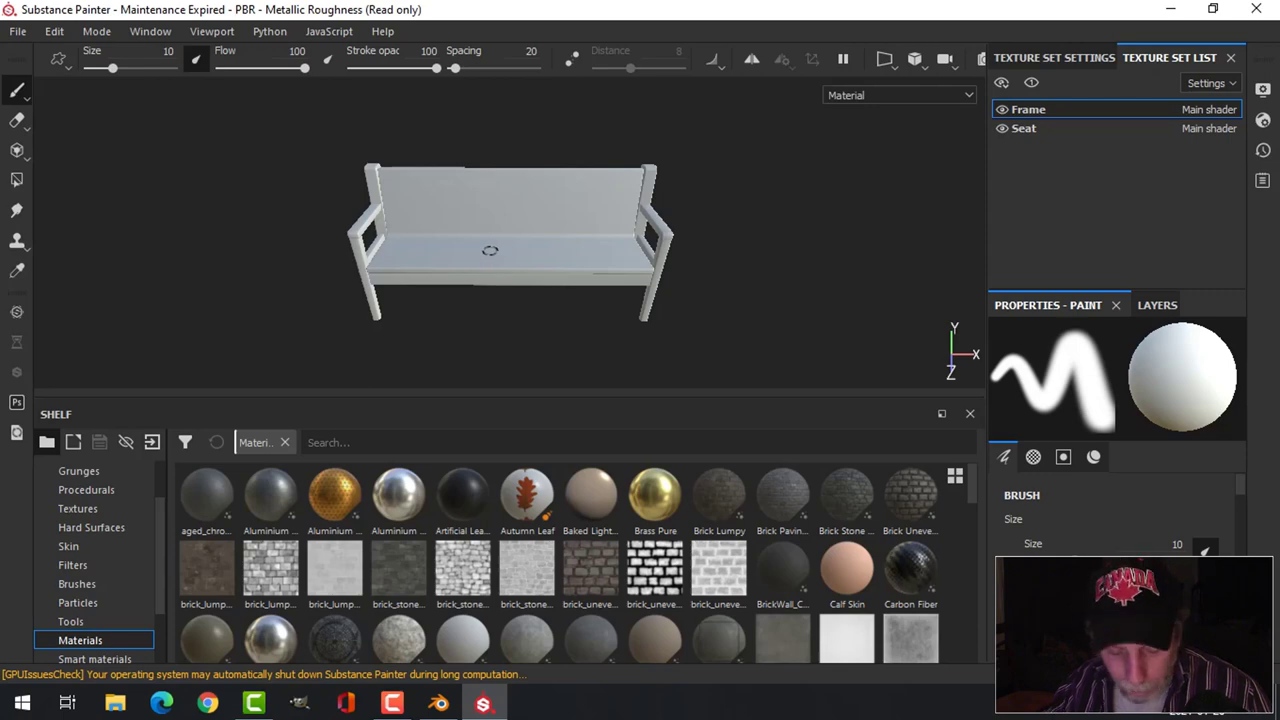
Bake mesh maps for Frame and Seat at 2048 output size and dismiss the report.
alt+drag(490, 250, 568, 233)
scroll(505, 274, up, 3)
middle_drag(480, 275, 522, 268)
mouse_move(522, 268)
alt+mouse_down()
mouse_move(503, 263)
mouse_move(543, 257)
alt+mouse_up()
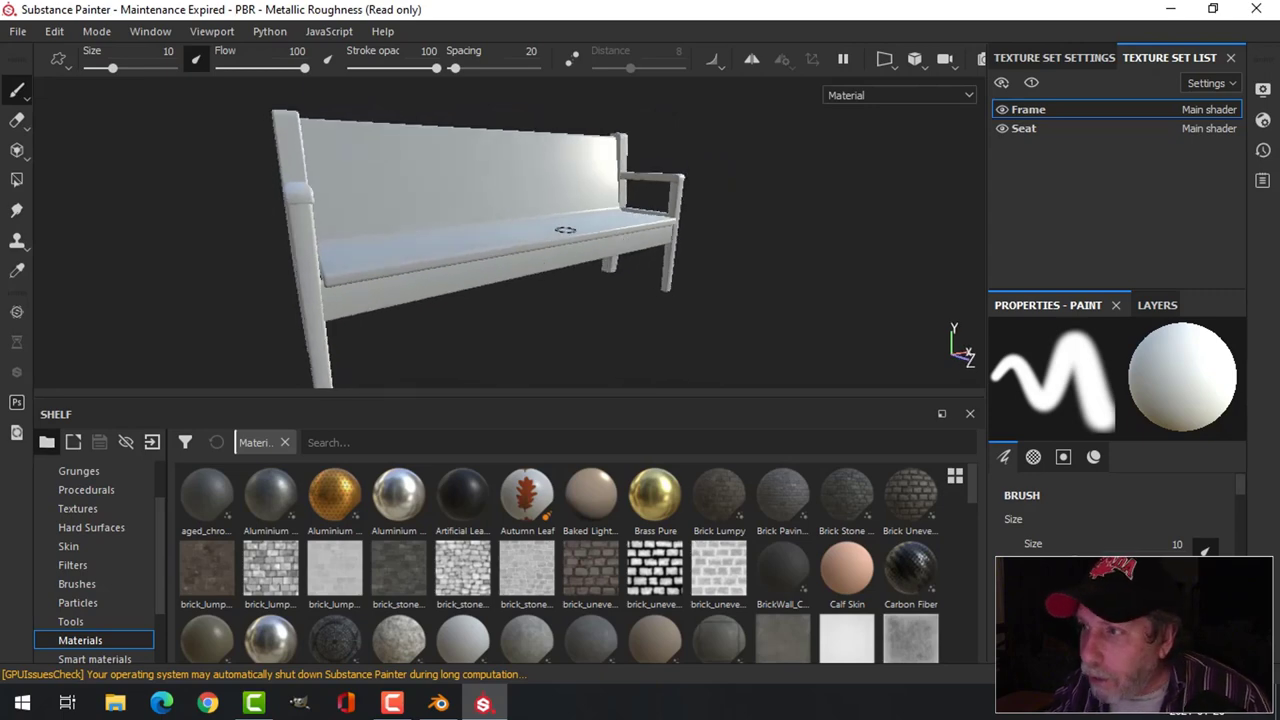
click(1078, 62)
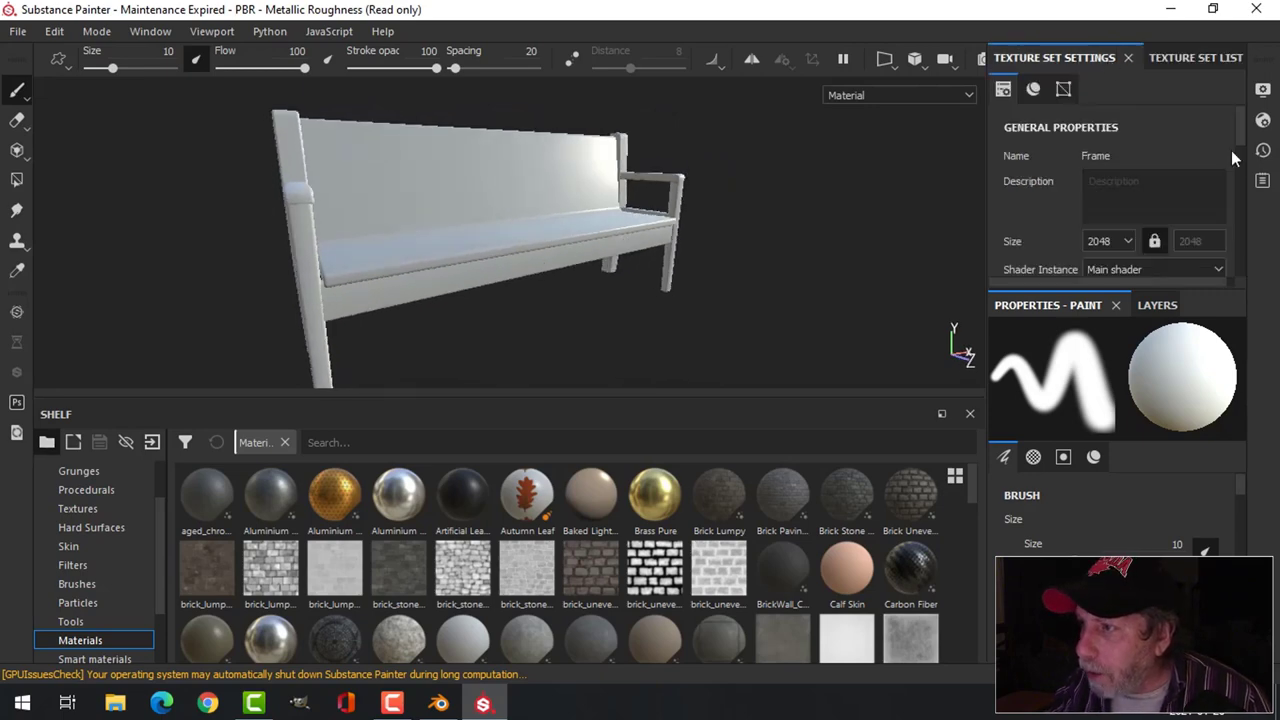
drag(1240, 133, 1236, 236)
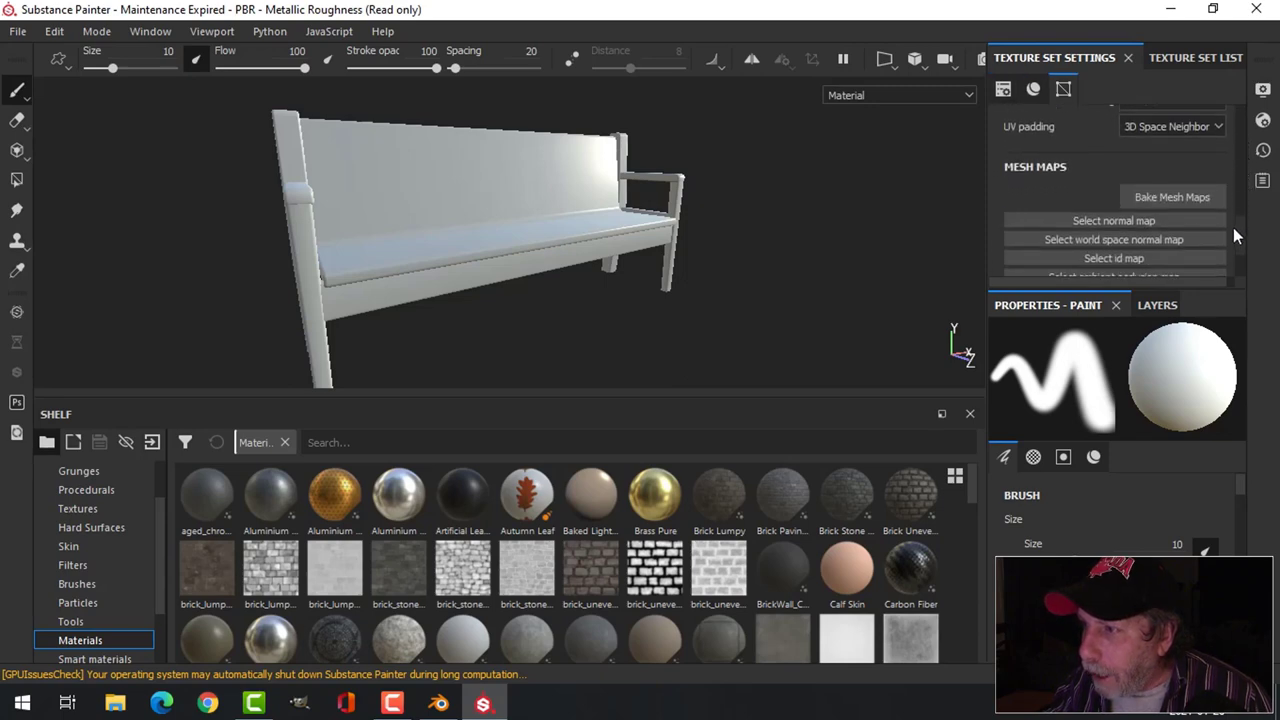
click(1147, 199)
click(649, 90)
click(629, 179)
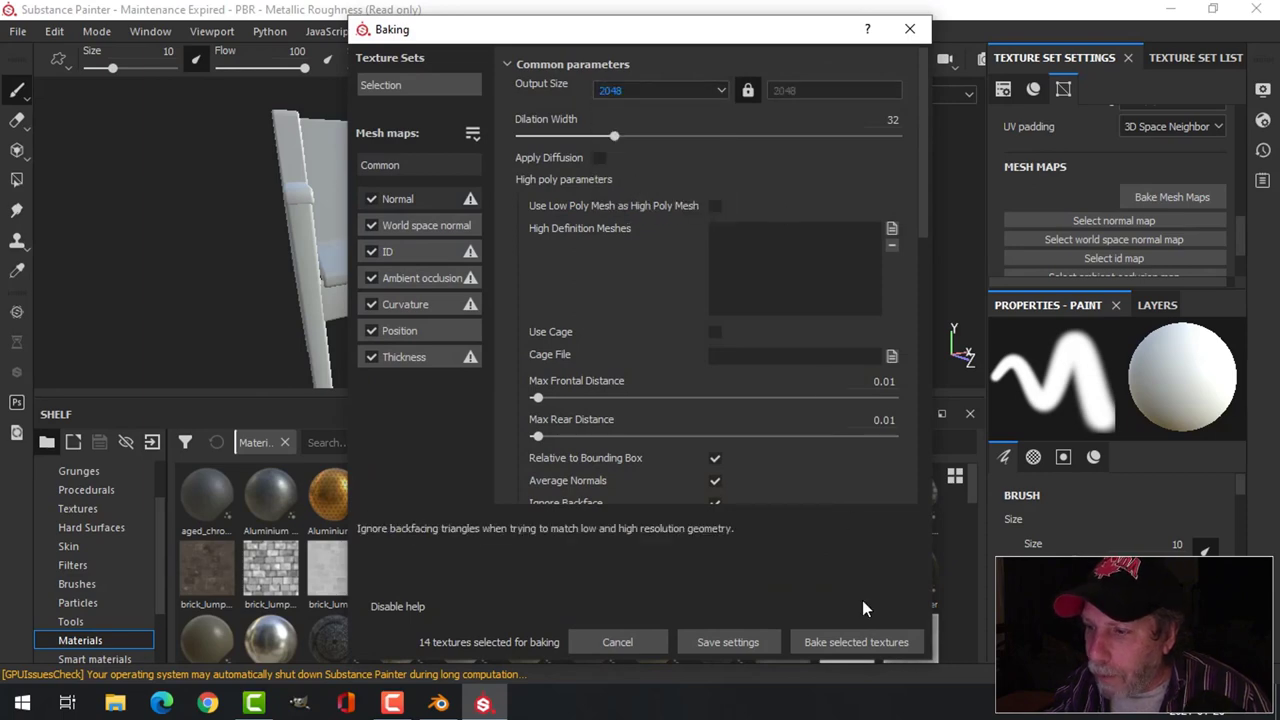
click(847, 642)
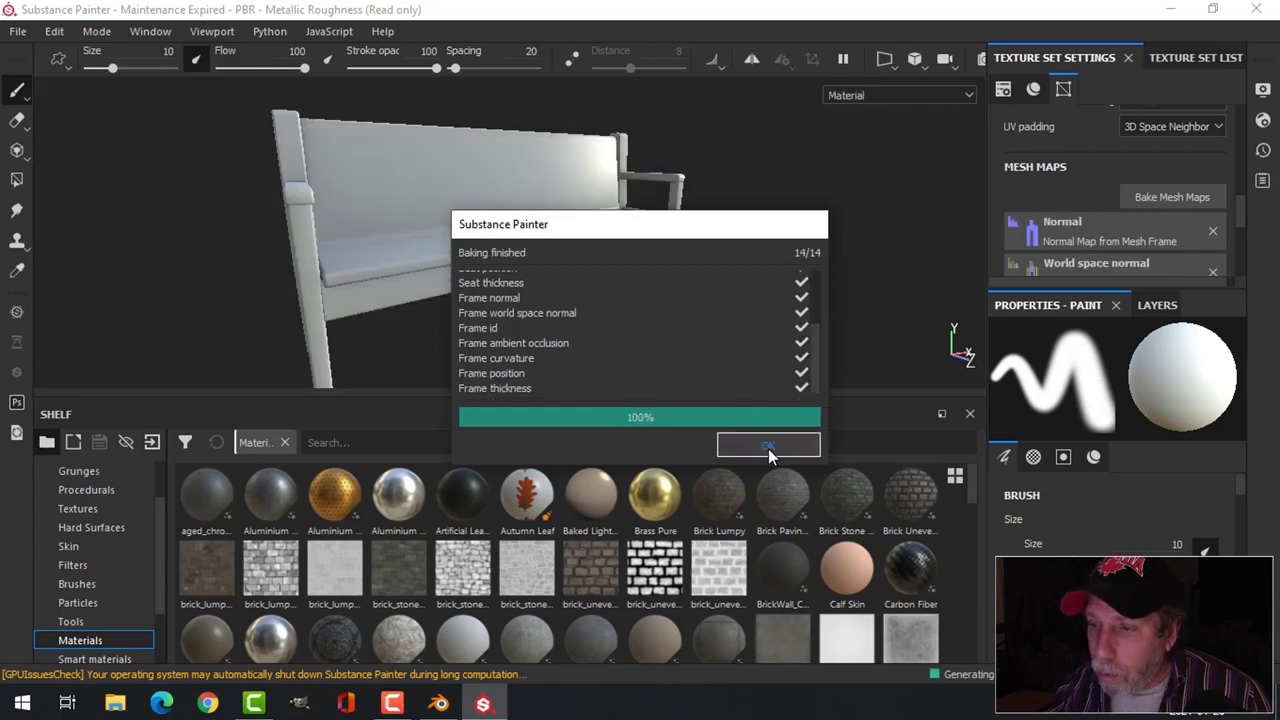
click(768, 447)
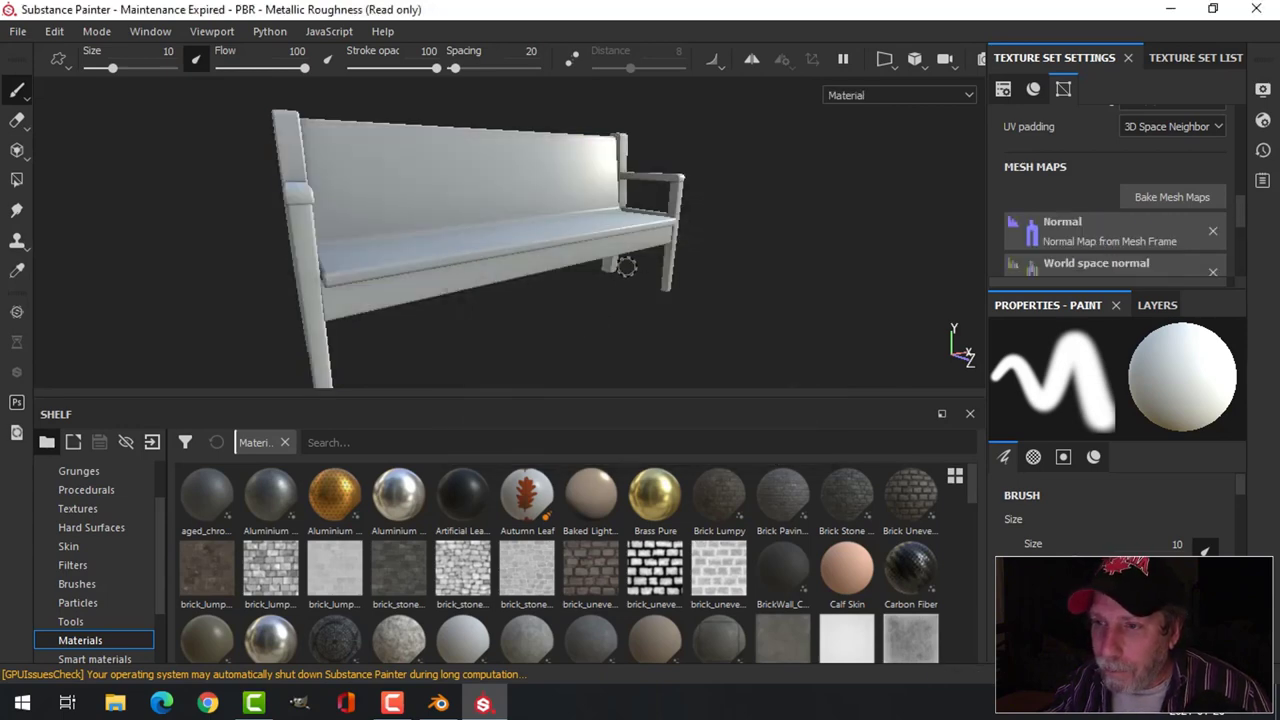
alt+drag(656, 259, 691, 250)
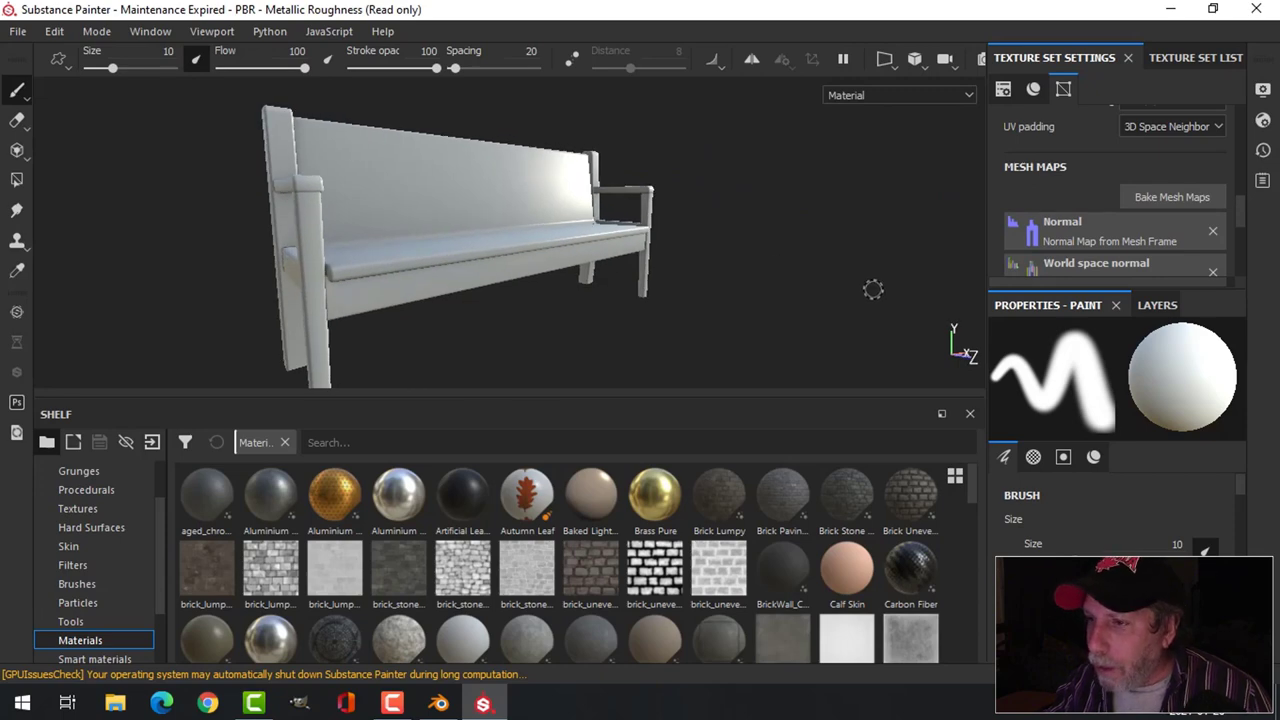
Show the texture set list and layers, and delete the empty Layer 1.
click(1176, 58)
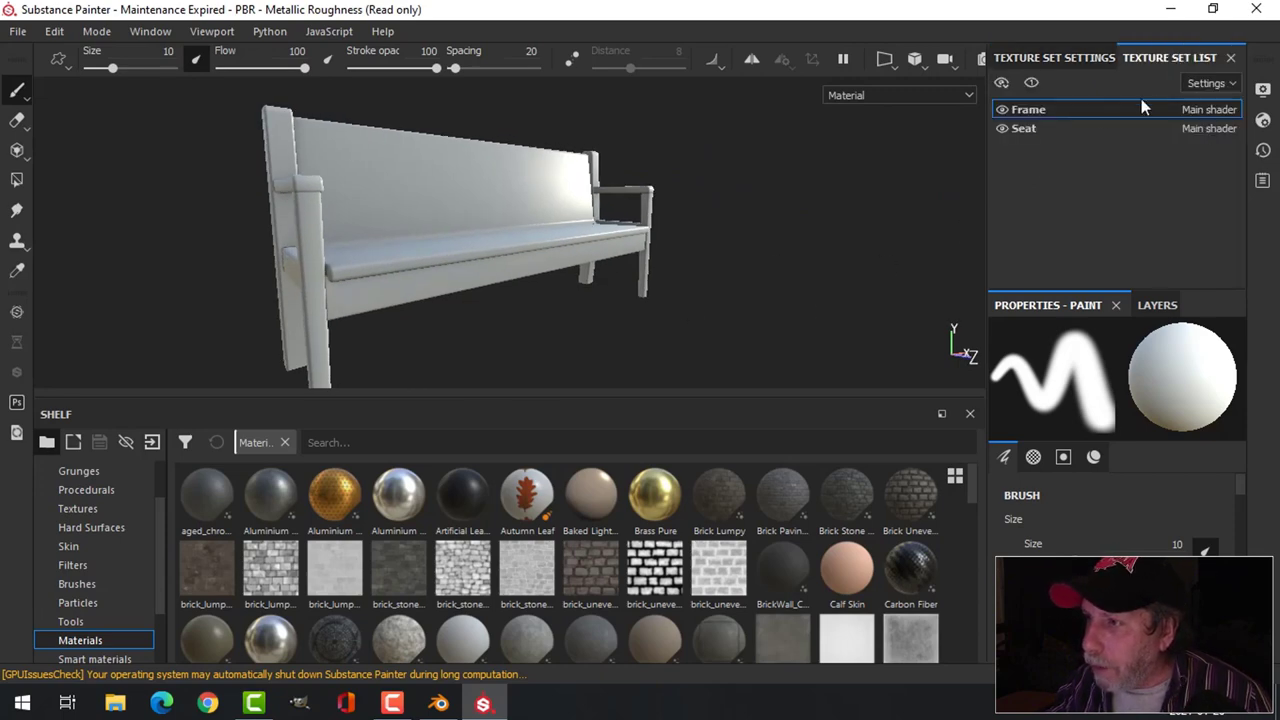
click(1155, 305)
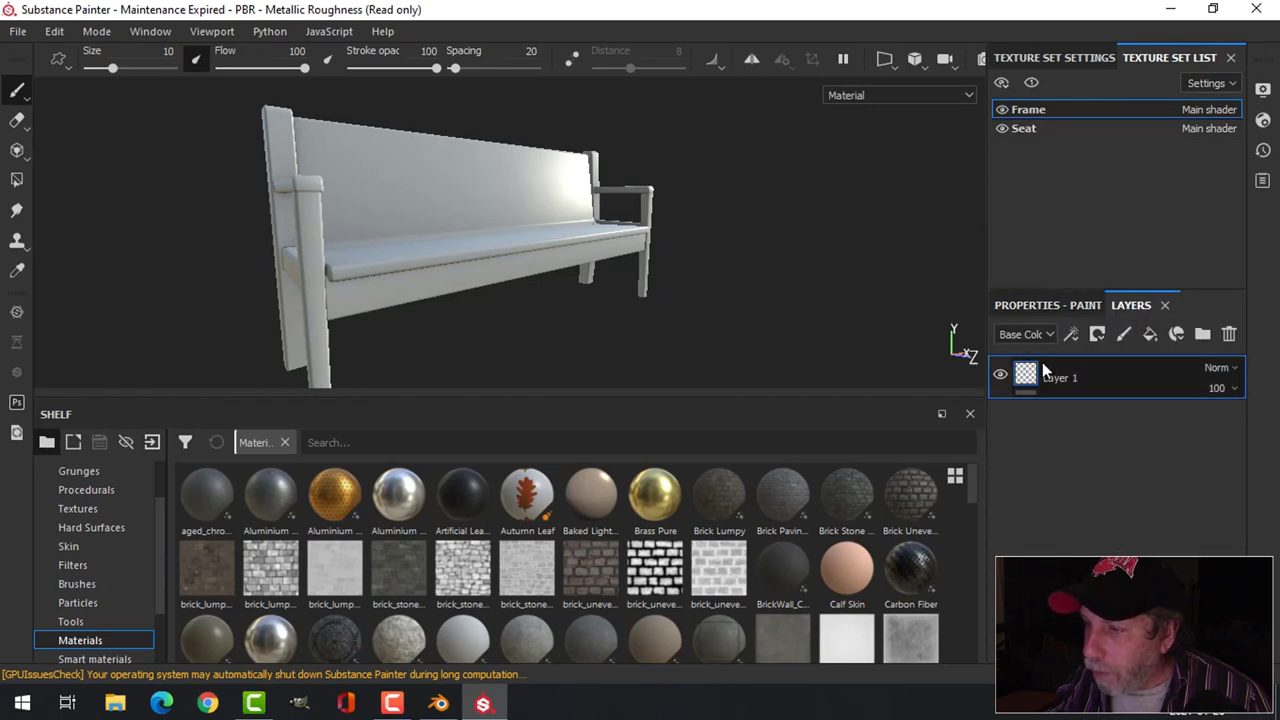
click(1228, 334)
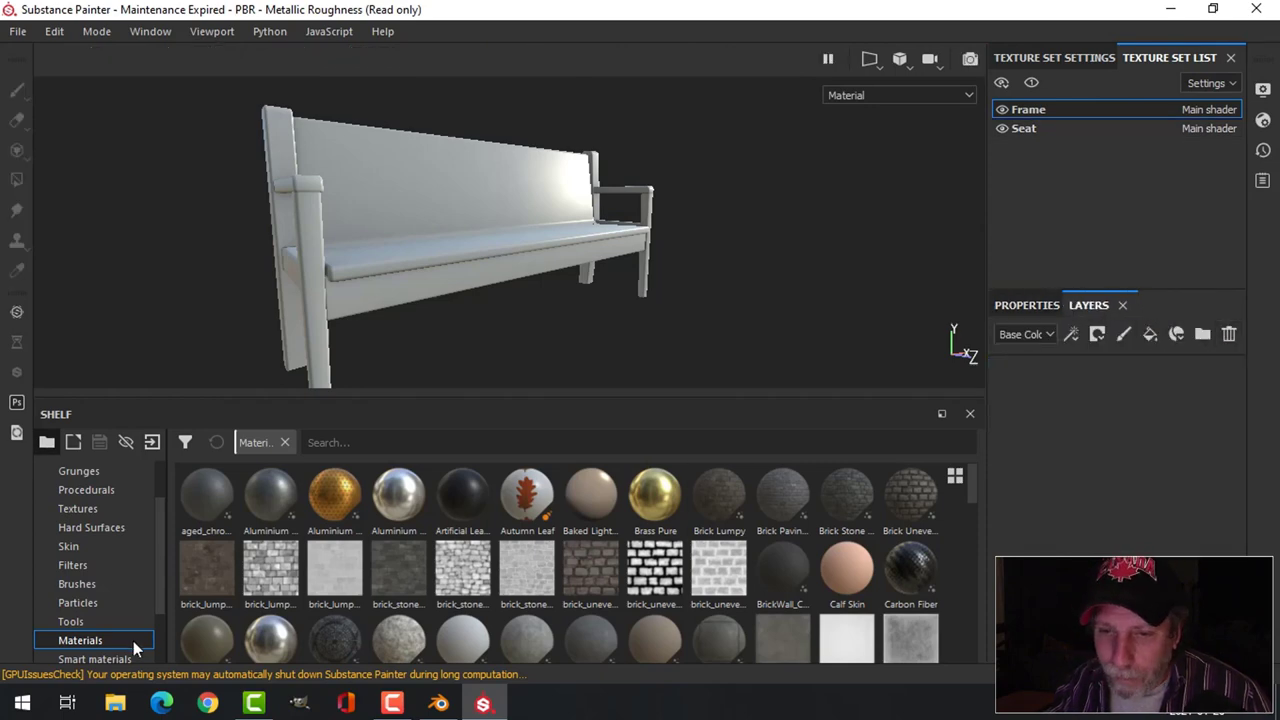
scroll(162, 580, down, 2)
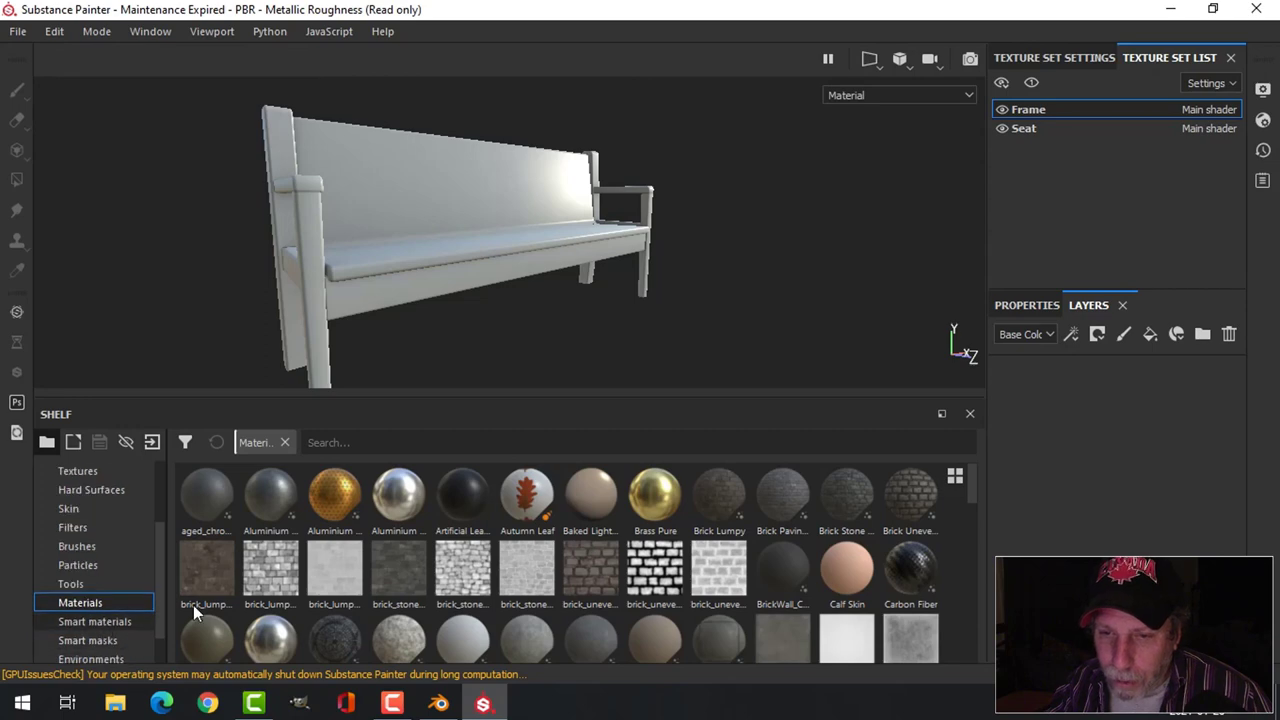
Search smart materials for 'wood' and add Wood Beech Veined to the Frame layer stack.
click(94, 621)
click(410, 441)
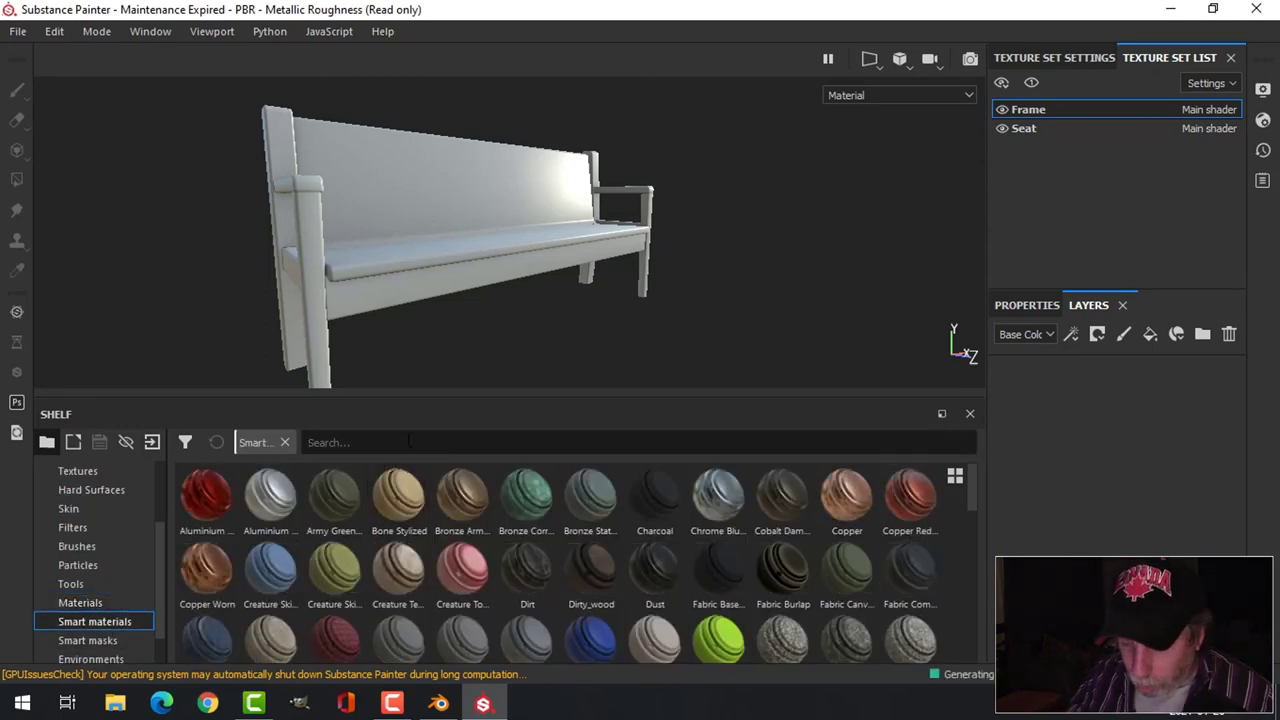
text(wood)
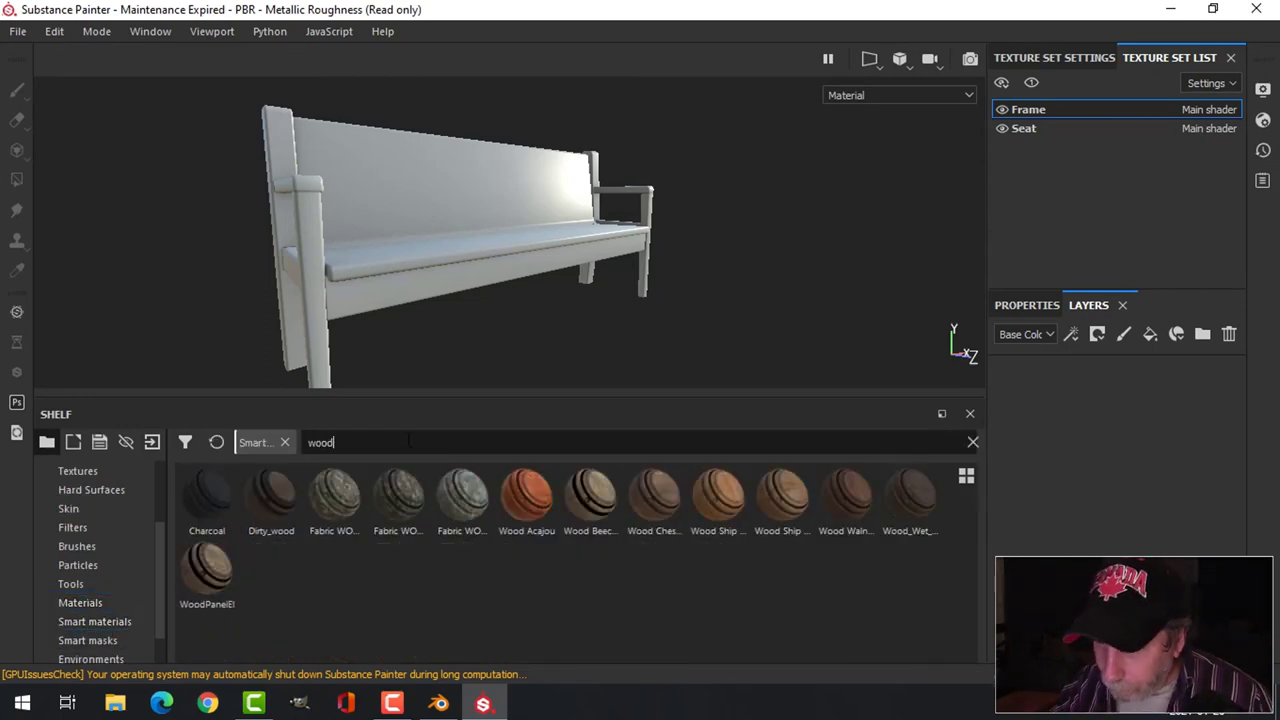
mouse_move(588, 510)
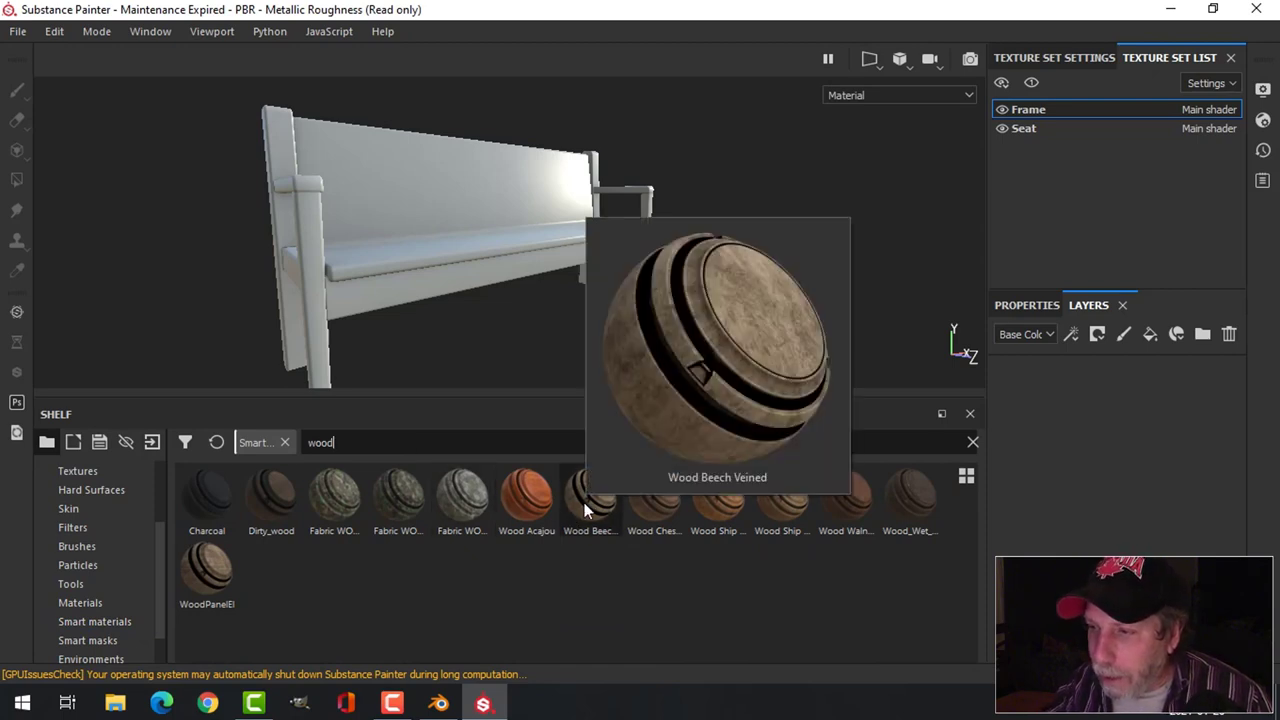
drag(588, 510, 1000, 392)
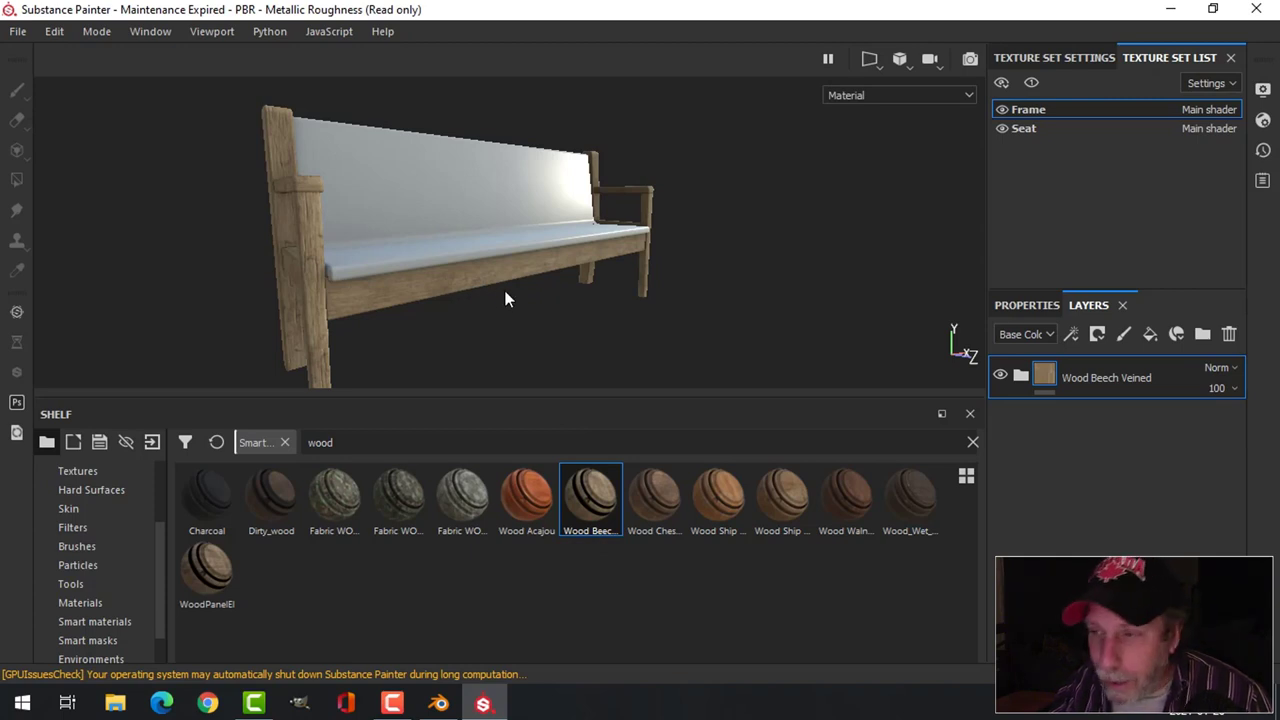
click(1021, 378)
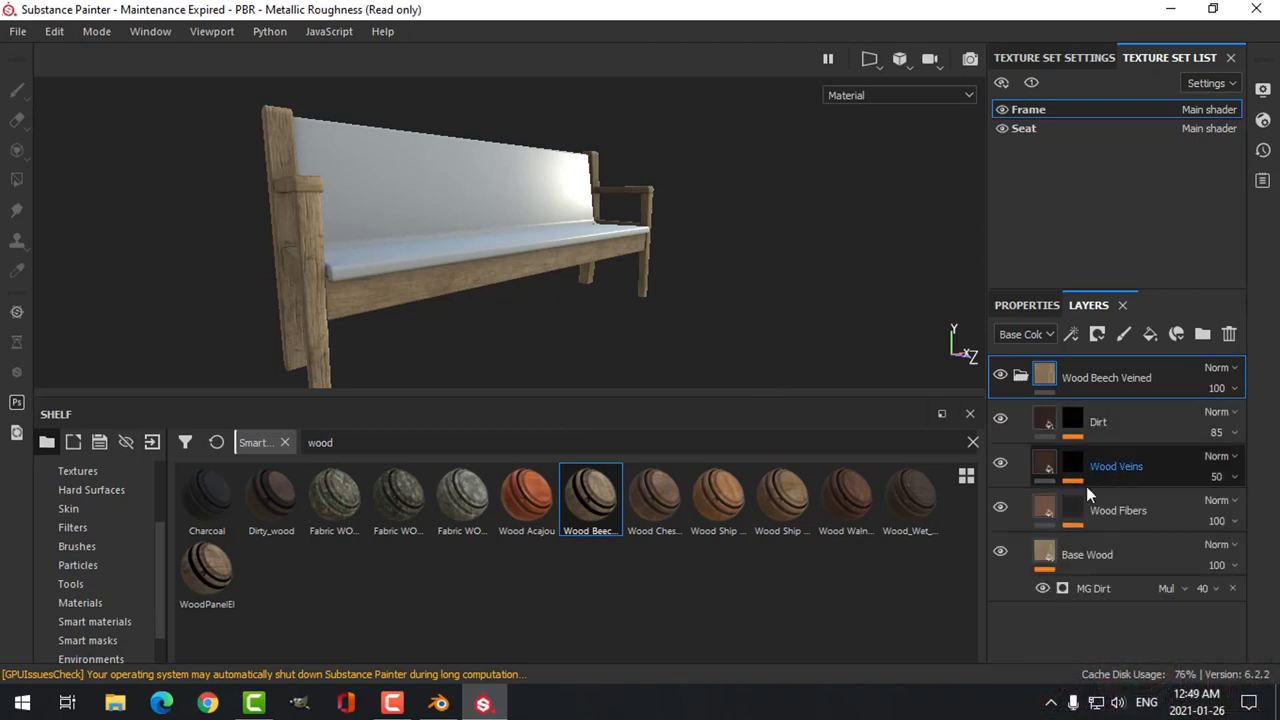
Change the Base Wood colour to R 0.485, G 0.420, B 0.327 and collapse the folder.
click(1046, 556)
click(1030, 308)
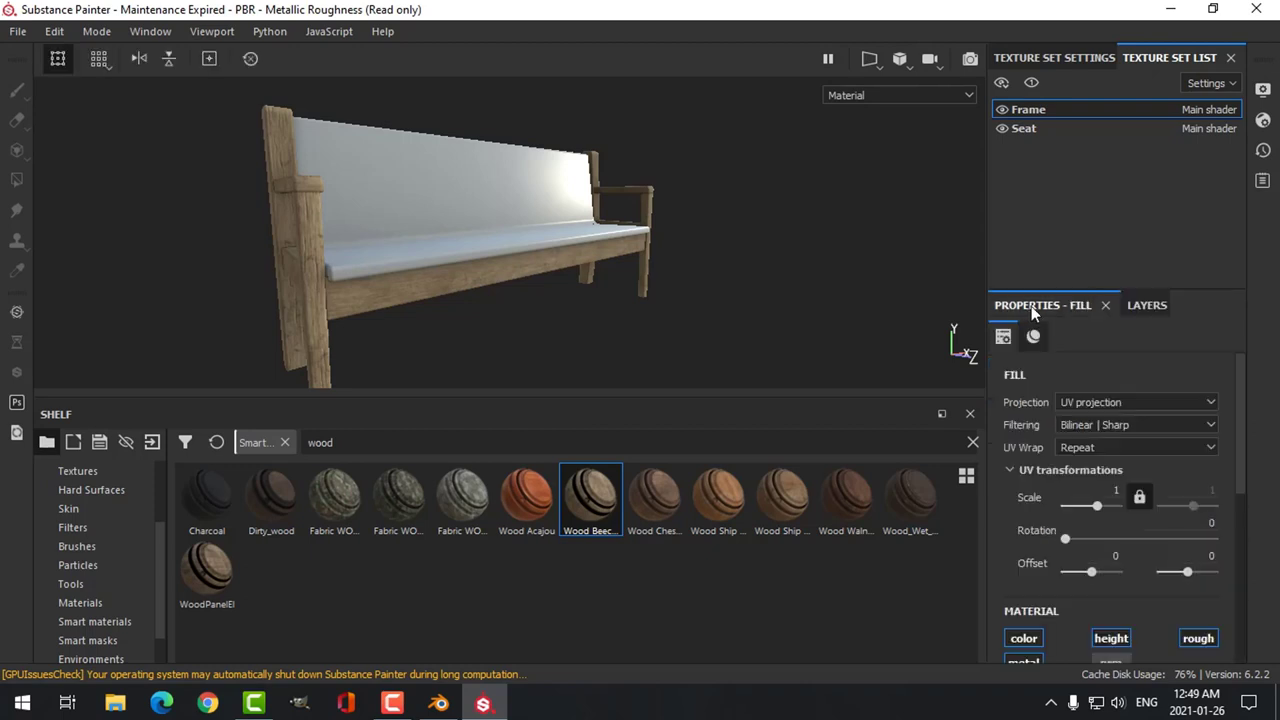
drag(1243, 441, 1247, 585)
click(1104, 528)
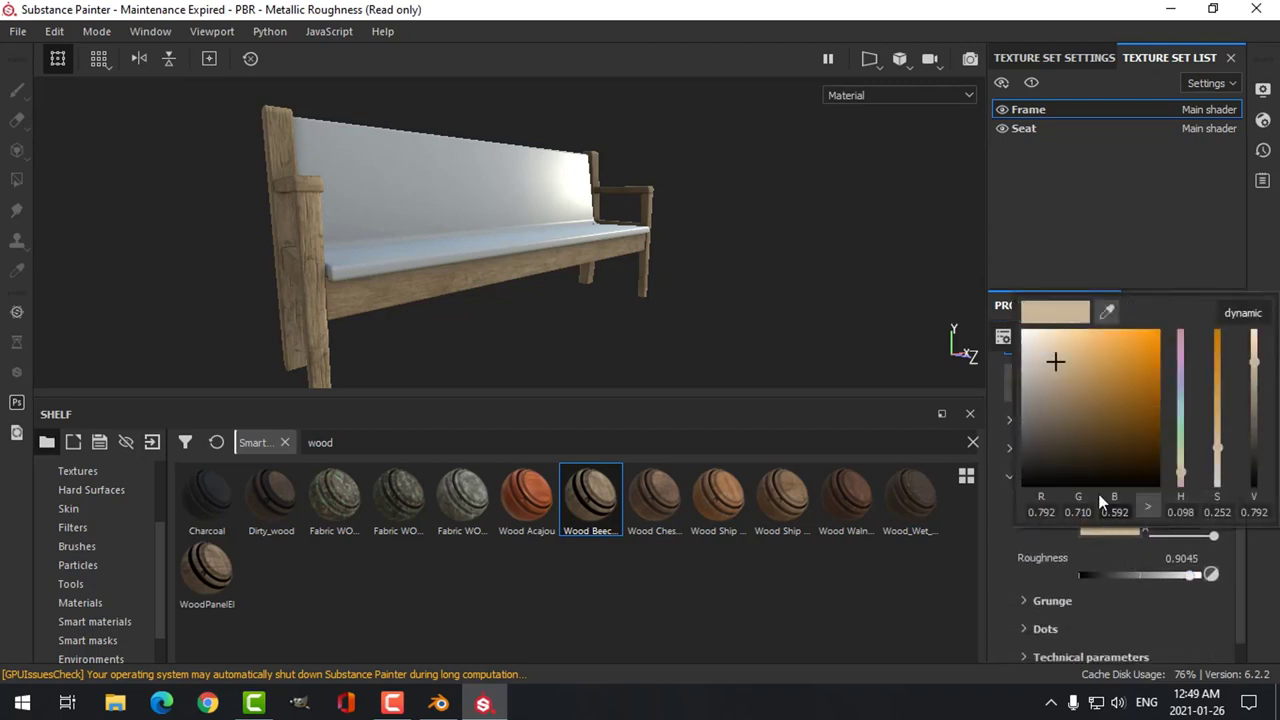
drag(1062, 412, 1066, 412)
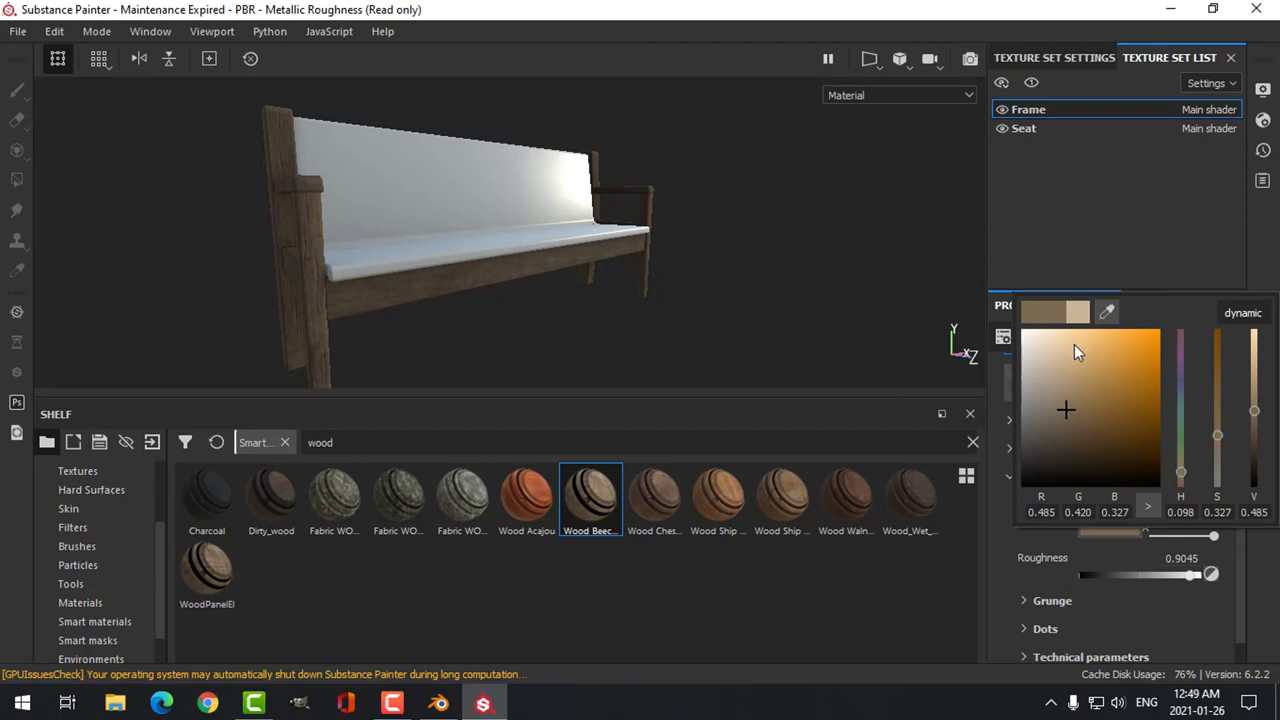
click(1188, 276)
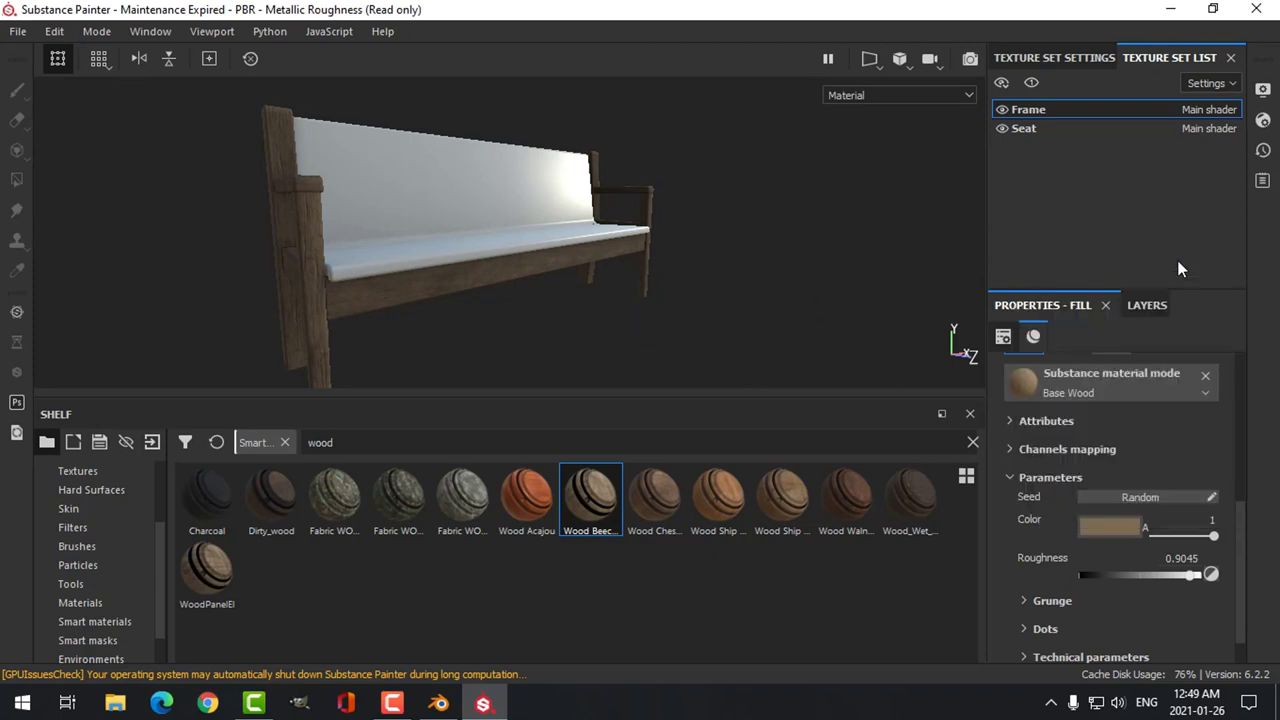
click(1144, 305)
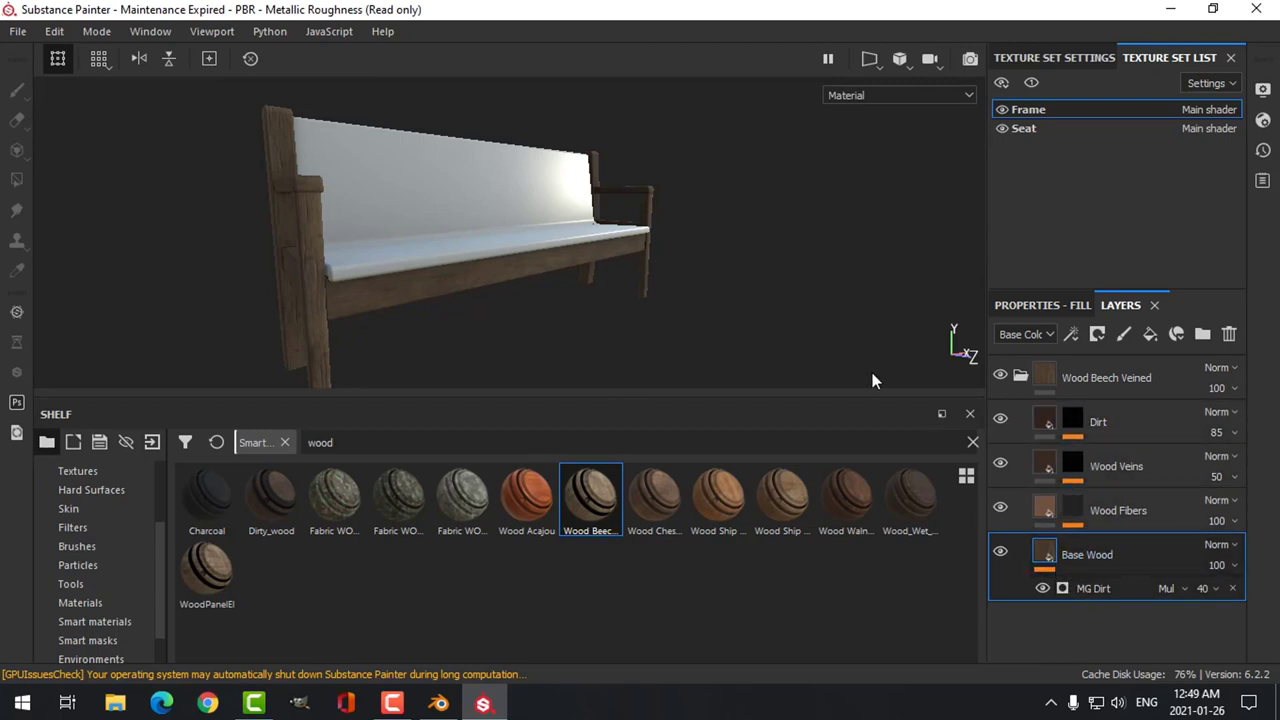
click(1021, 375)
click(1087, 376)
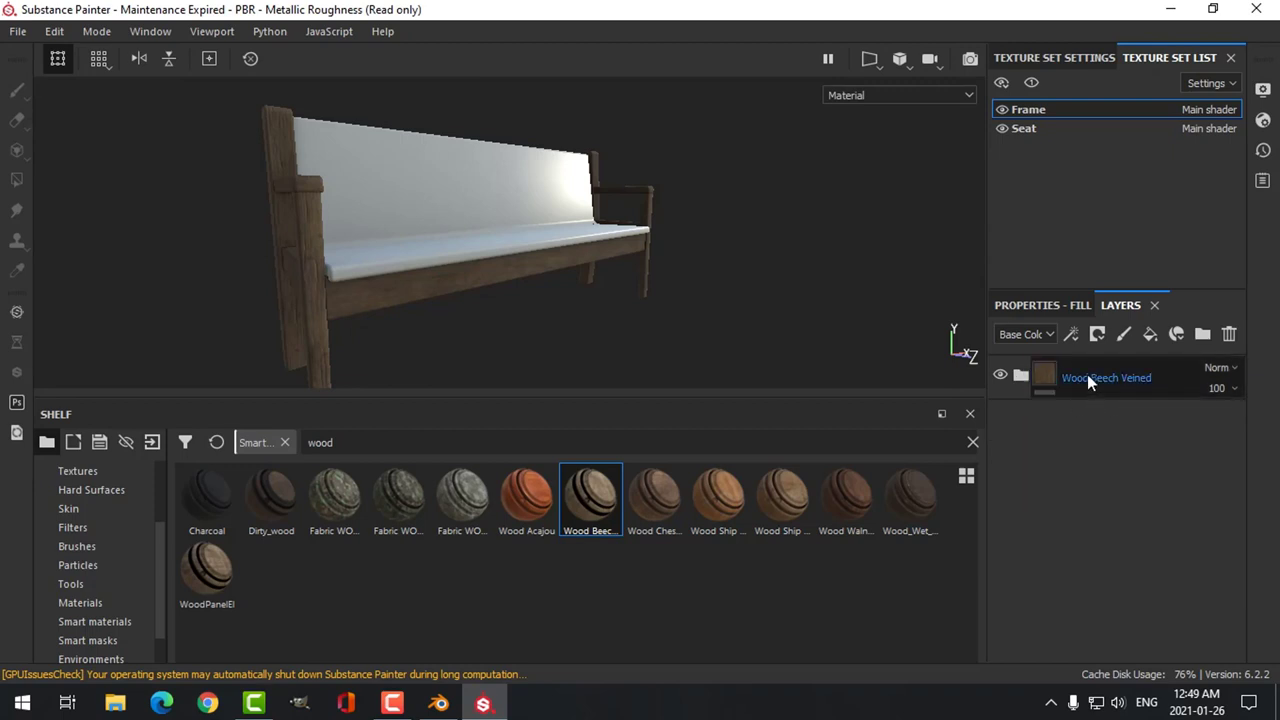
Add Fill layer 1 above the wood with a black mask and a generator.
click(1087, 375)
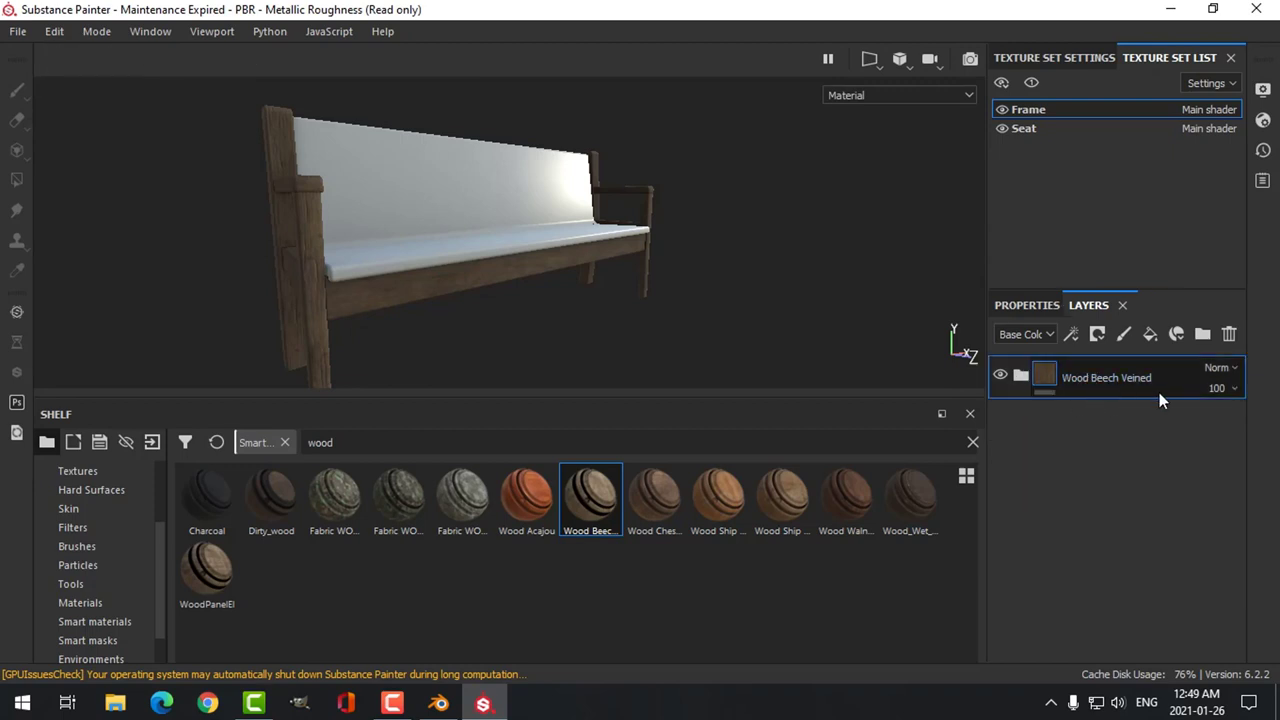
click(1150, 336)
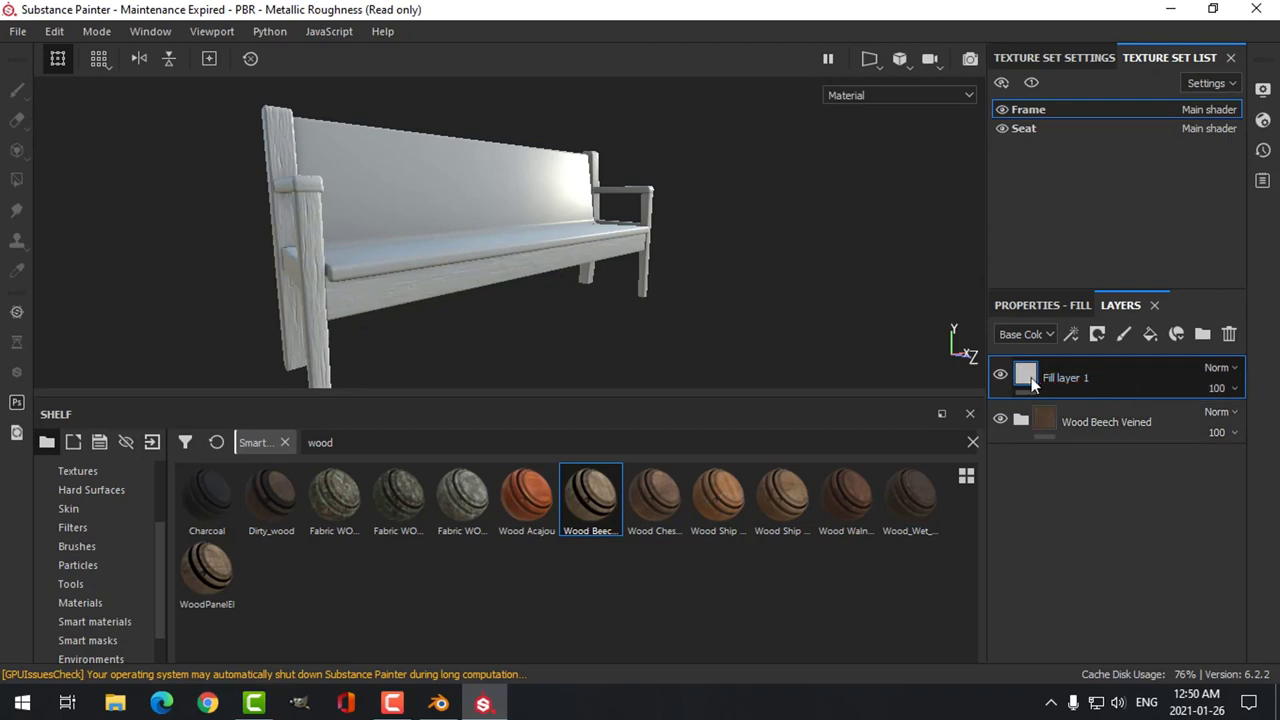
right_click(1050, 385)
click(1105, 30)
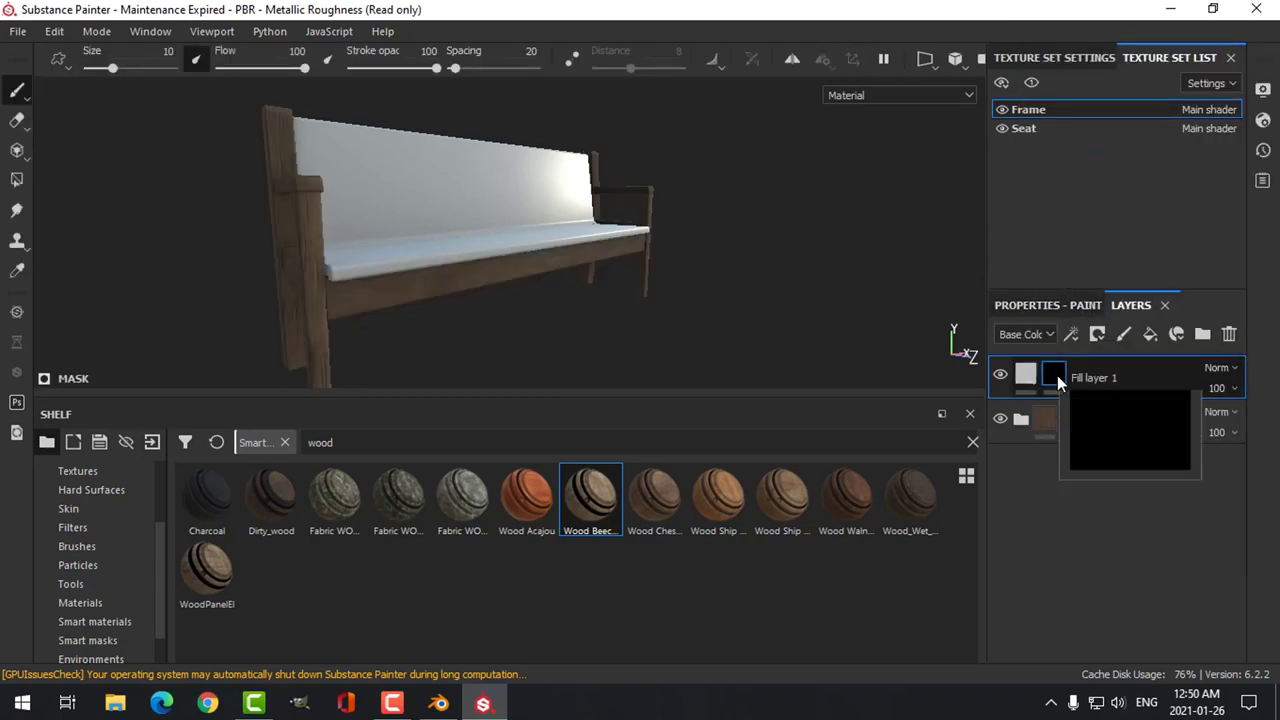
right_click(1057, 377)
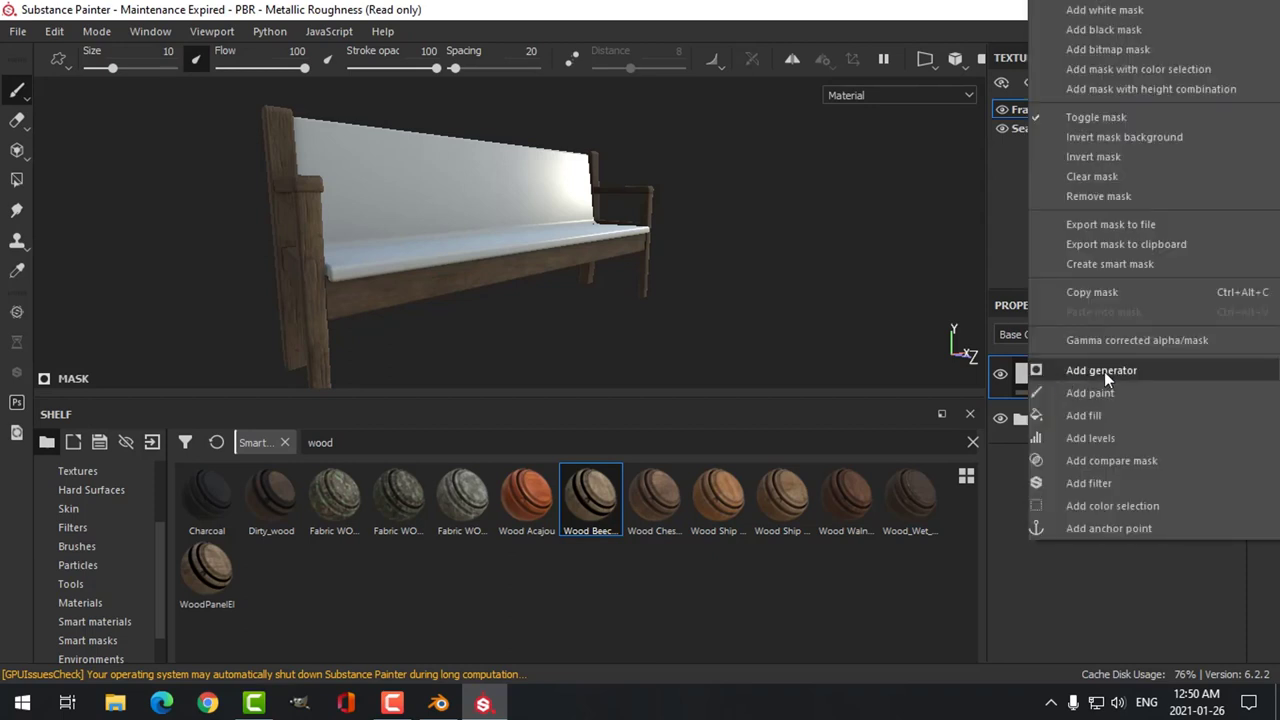
click(1086, 372)
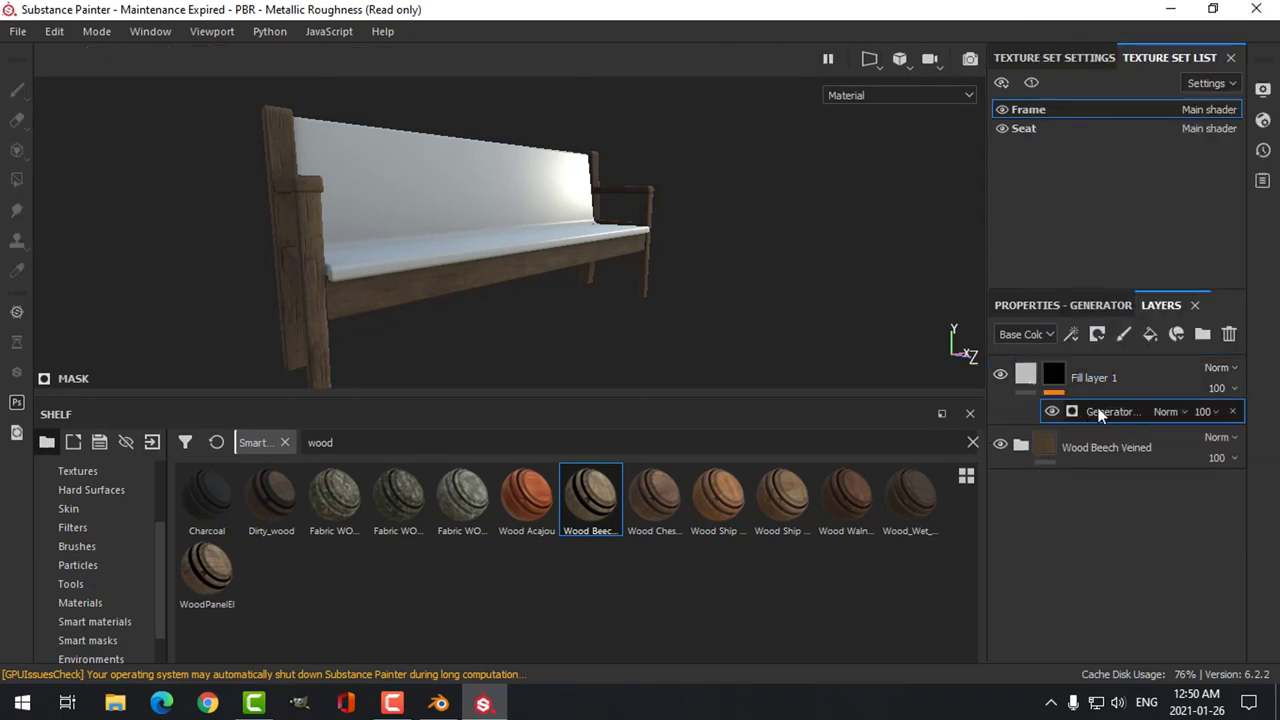
Make the mask a Dirt generator with Dirt Level 0.57 and Grunge Amount 0.27.
click(1050, 308)
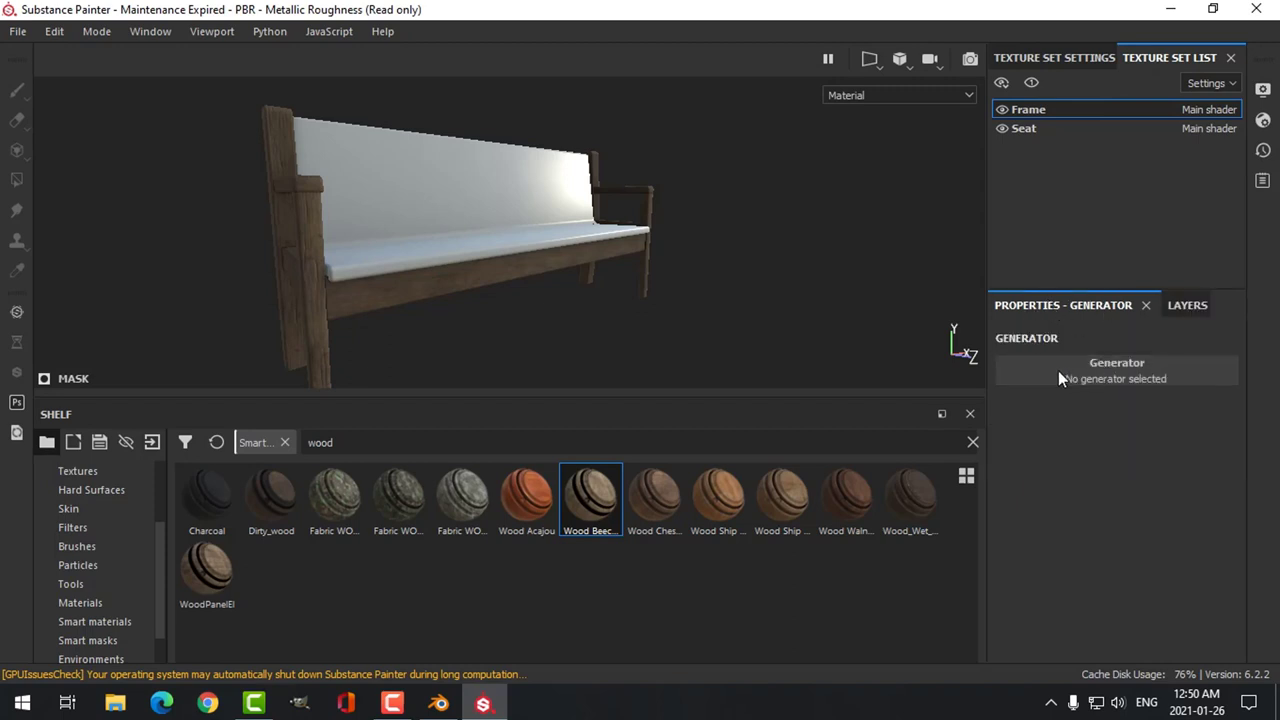
click(1097, 366)
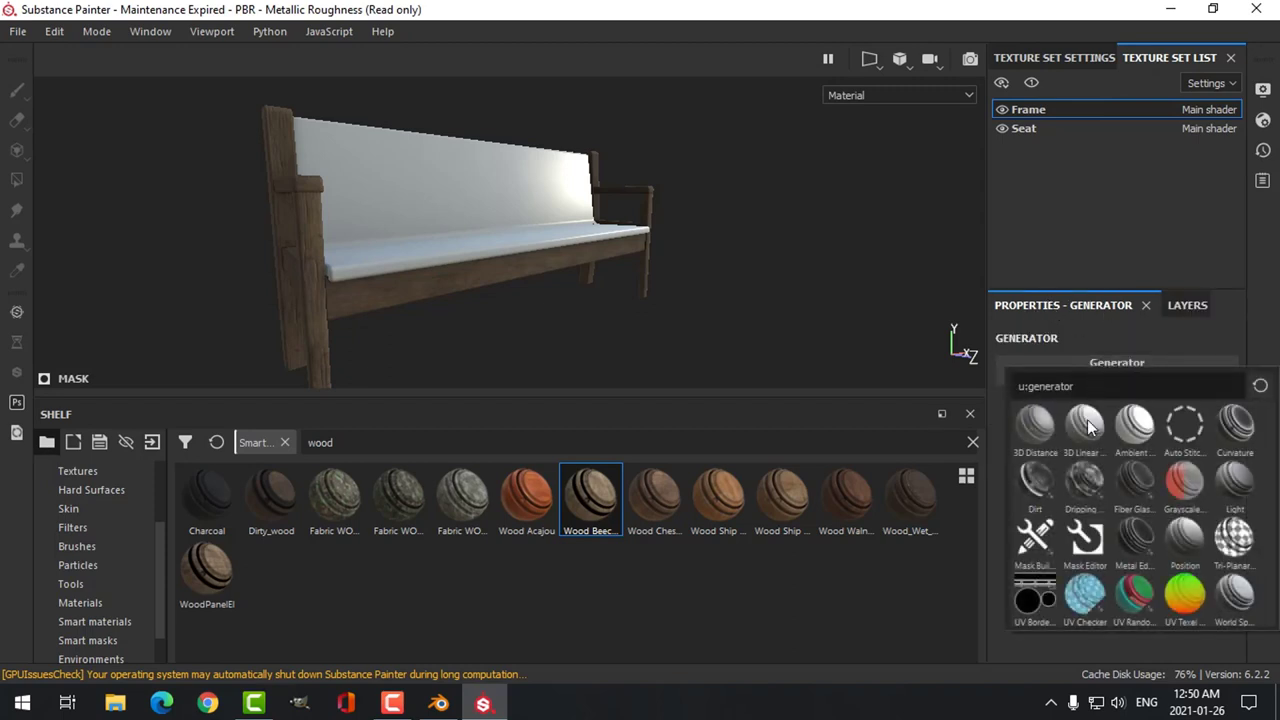
click(1041, 484)
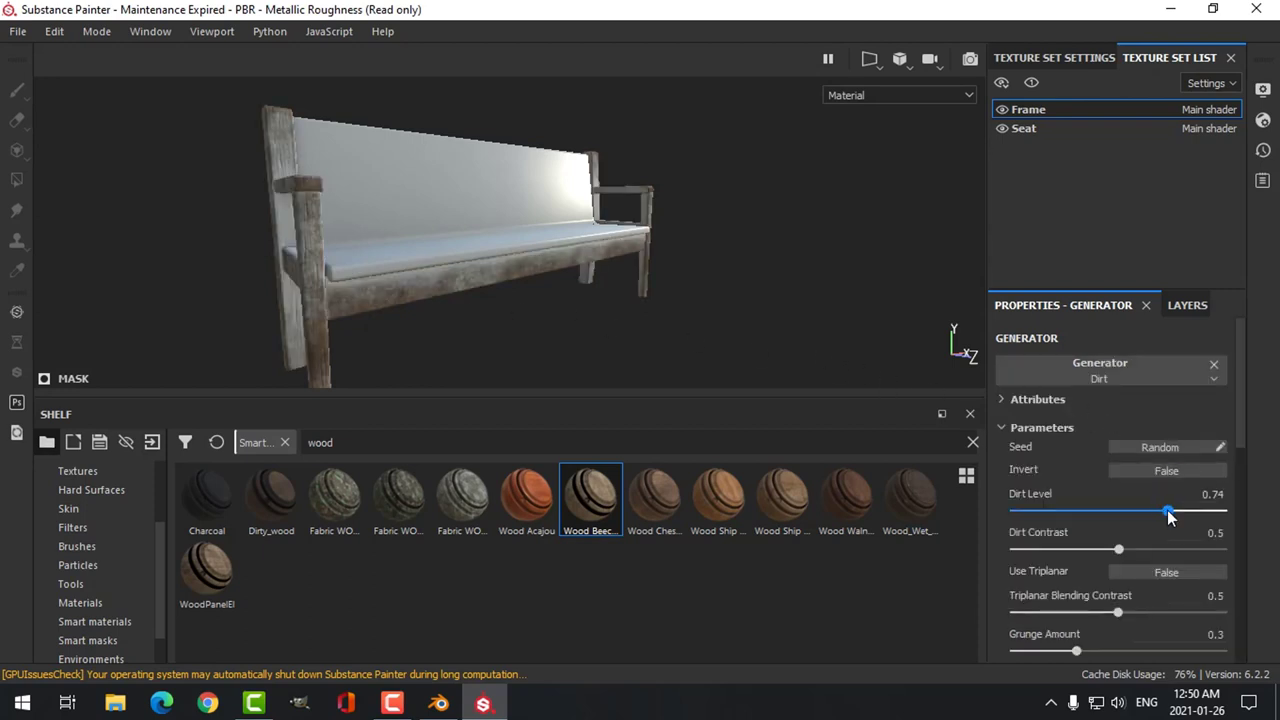
drag(1169, 514, 1140, 514)
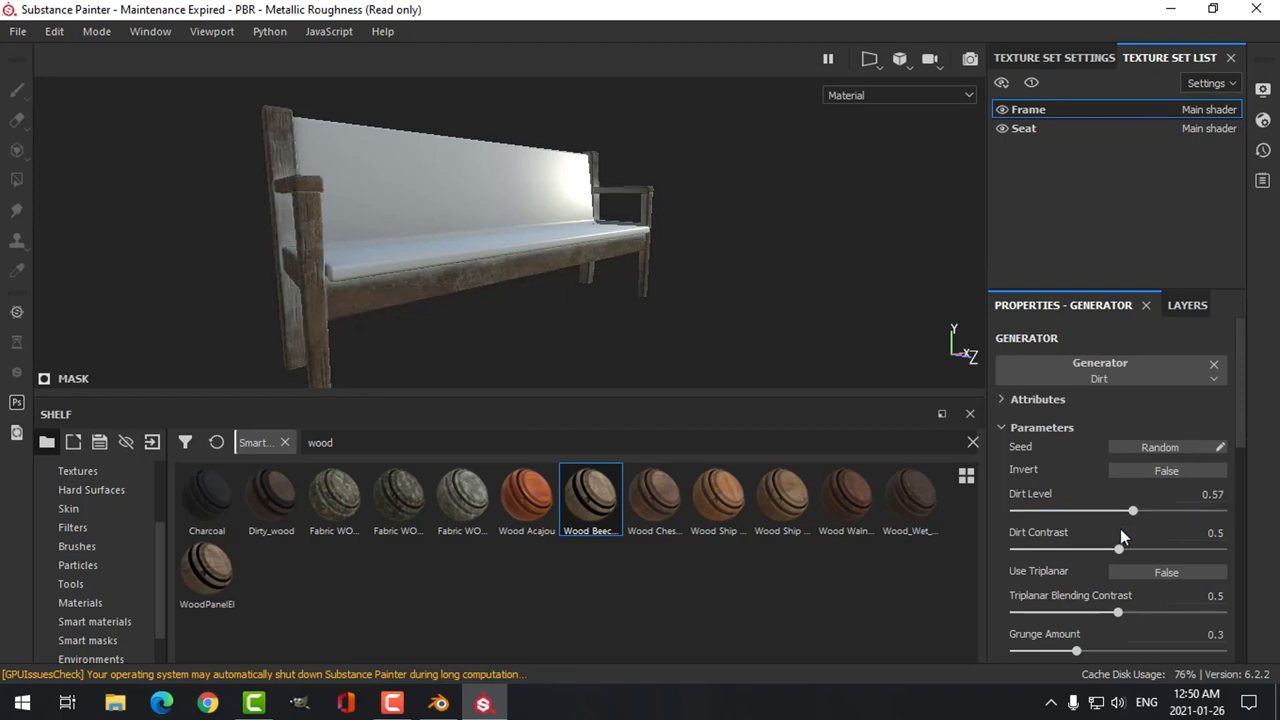
scroll(1241, 528, down, 4)
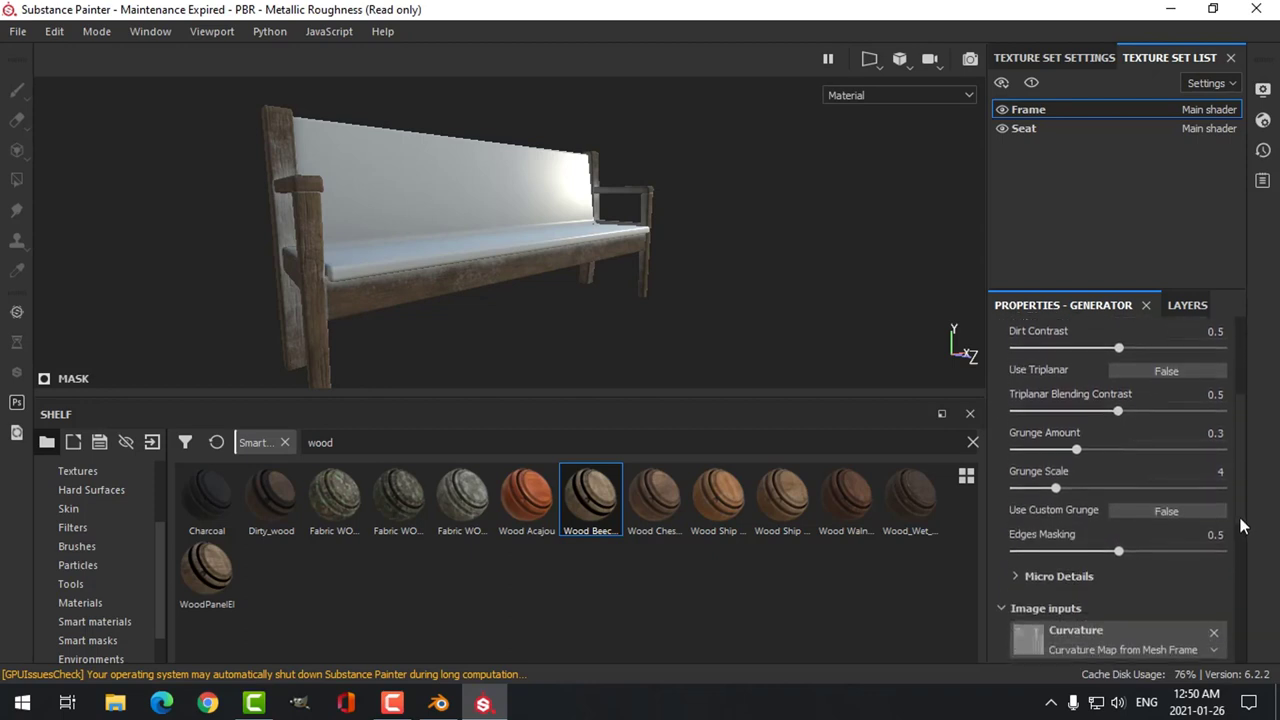
mouse_move(1078, 430)
mouse_down()
mouse_move(1105, 432)
mouse_move(1069, 427)
mouse_up()
scroll(1241, 425, up, 1)
drag(1243, 430, 1248, 372)
click(1189, 305)
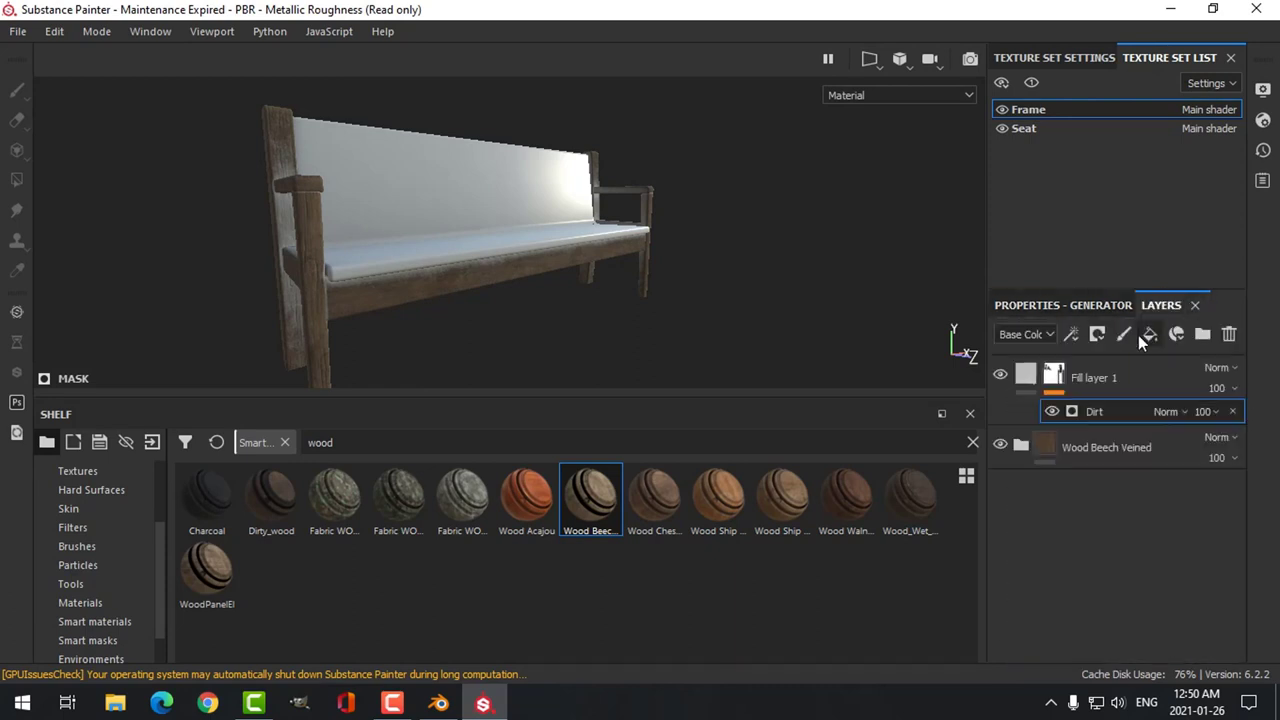
Adjust Fill layer 1's base colour and raise its roughness from 0.3 to about 0.6.
click(1027, 379)
click(1040, 303)
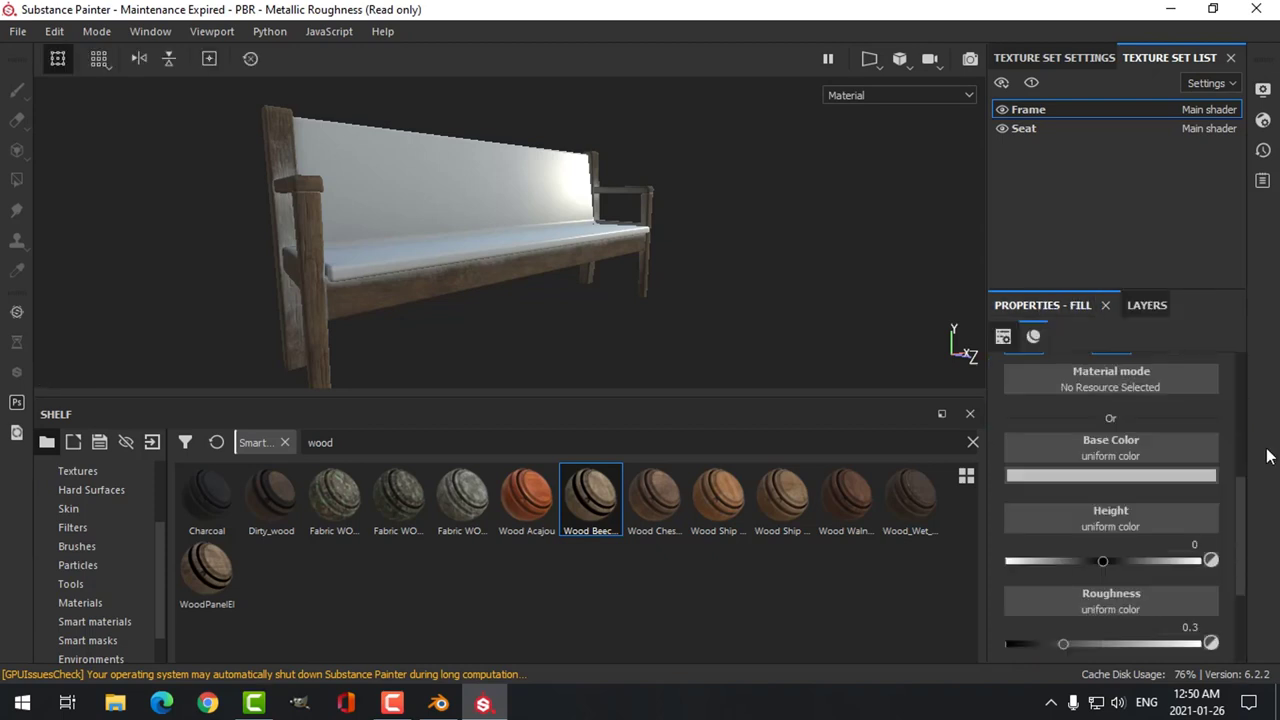
click(1103, 472)
mouse_move(1034, 587)
mouse_down()
mouse_move(1035, 629)
mouse_move(1039, 606)
mouse_up()
mouse_move(506, 366)
alt+mouse_down()
mouse_move(527, 306)
mouse_move(577, 323)
mouse_move(540, 334)
mouse_move(563, 274)
mouse_move(526, 291)
mouse_move(570, 300)
alt+mouse_up()
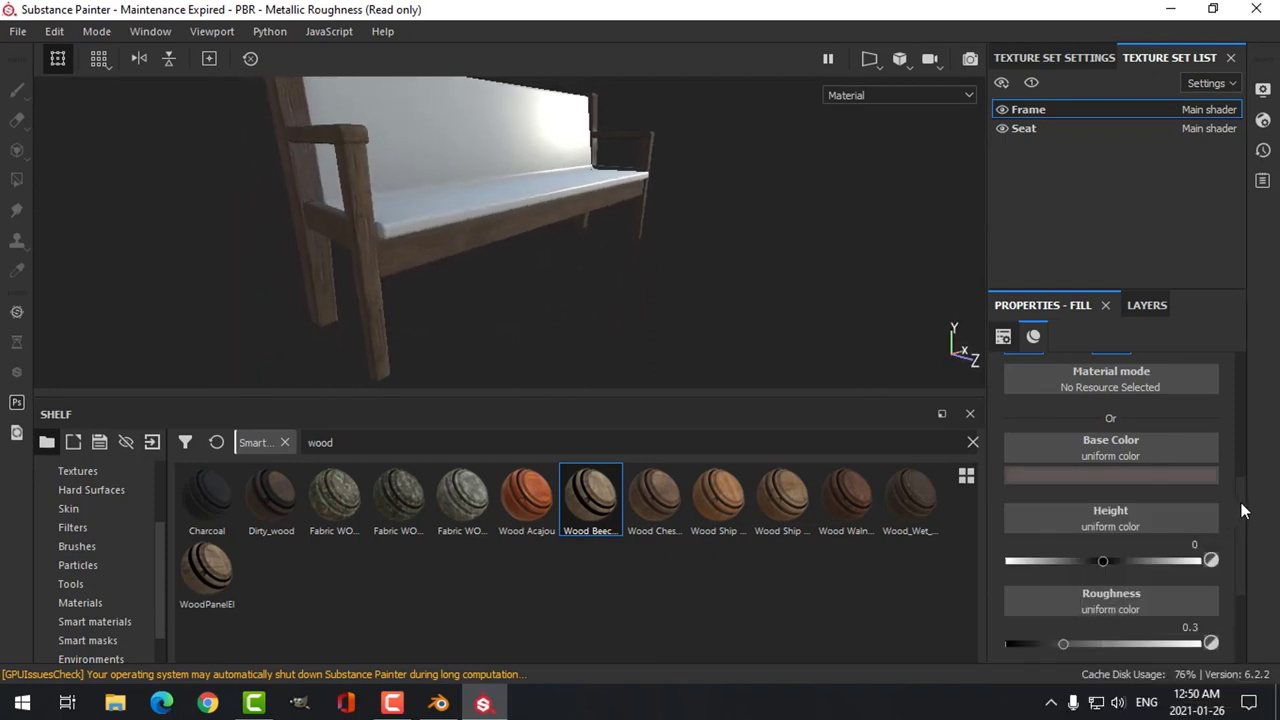
scroll(1241, 505, down, 3)
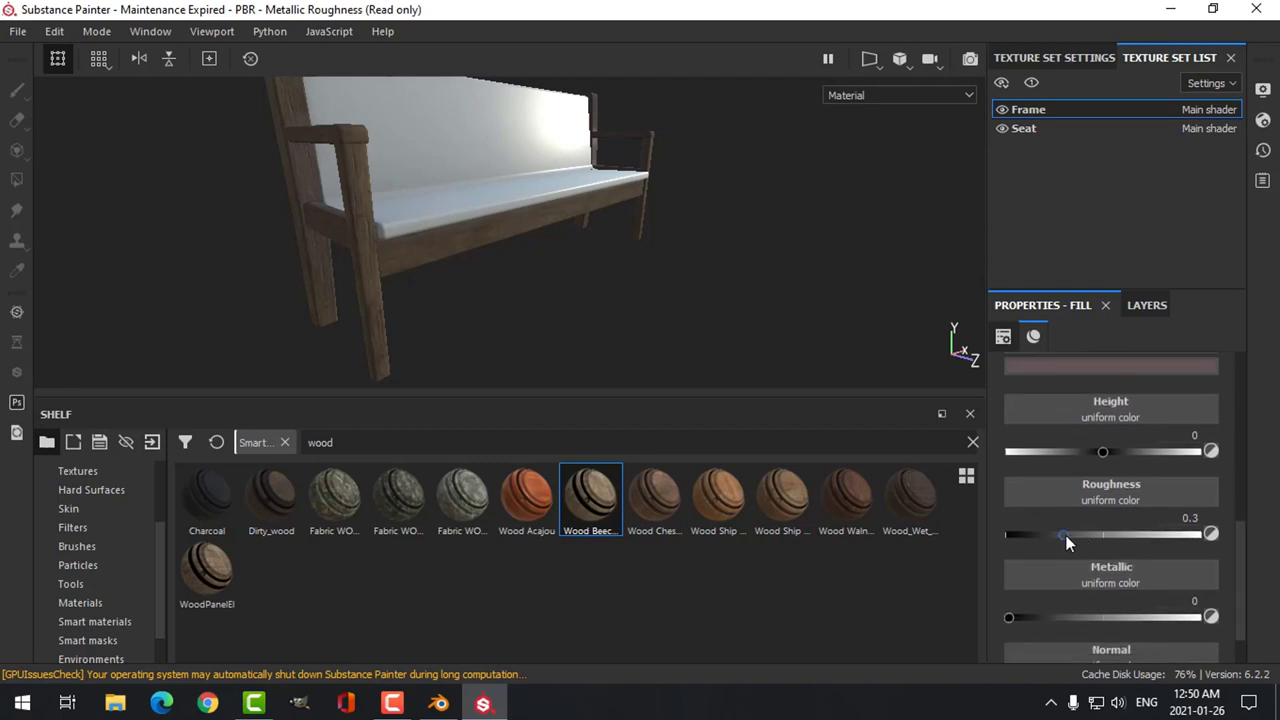
drag(1070, 535, 1122, 533)
click(1112, 367)
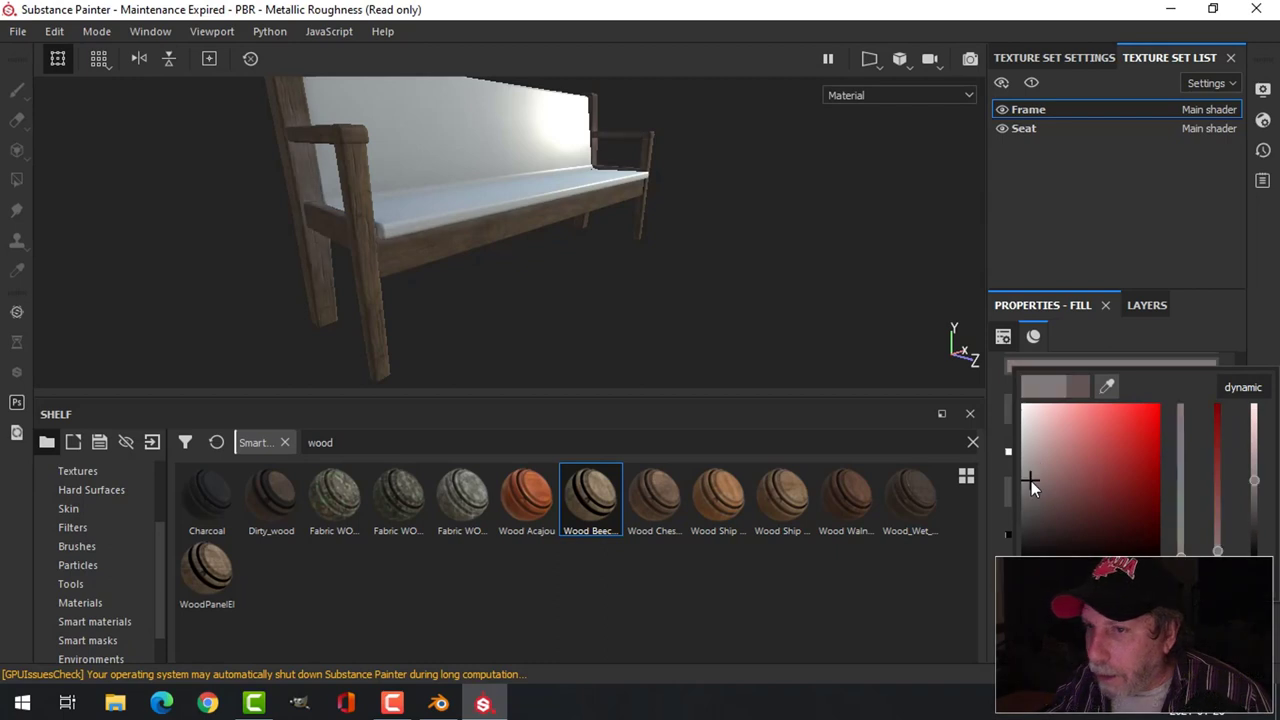
click(1035, 485)
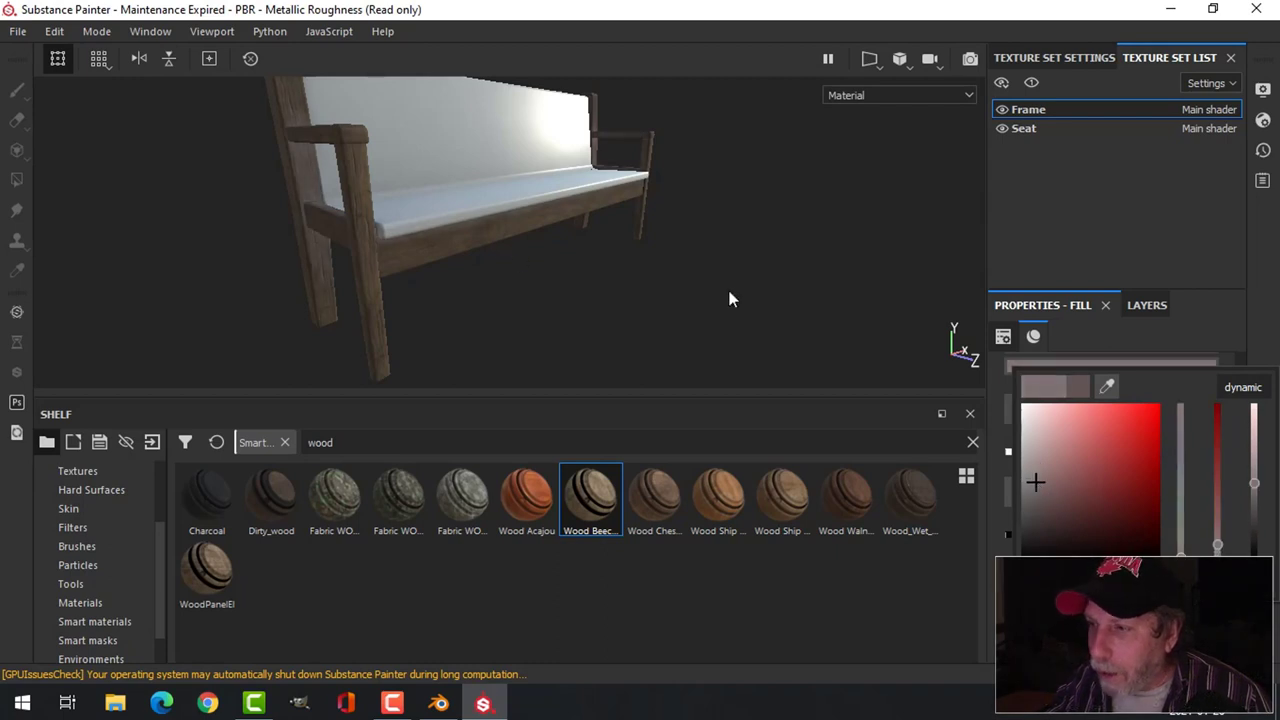
click(1138, 308)
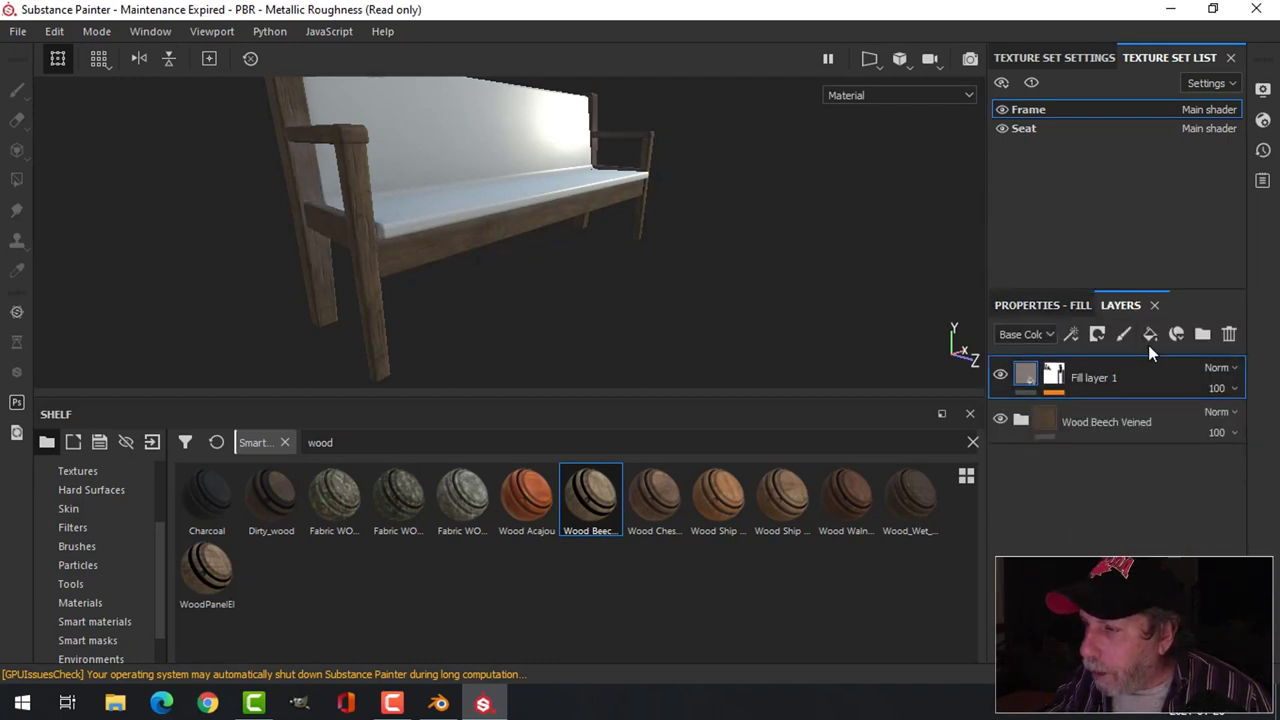
Add Fill layer 2 on top and give it a black mask.
click(1150, 335)
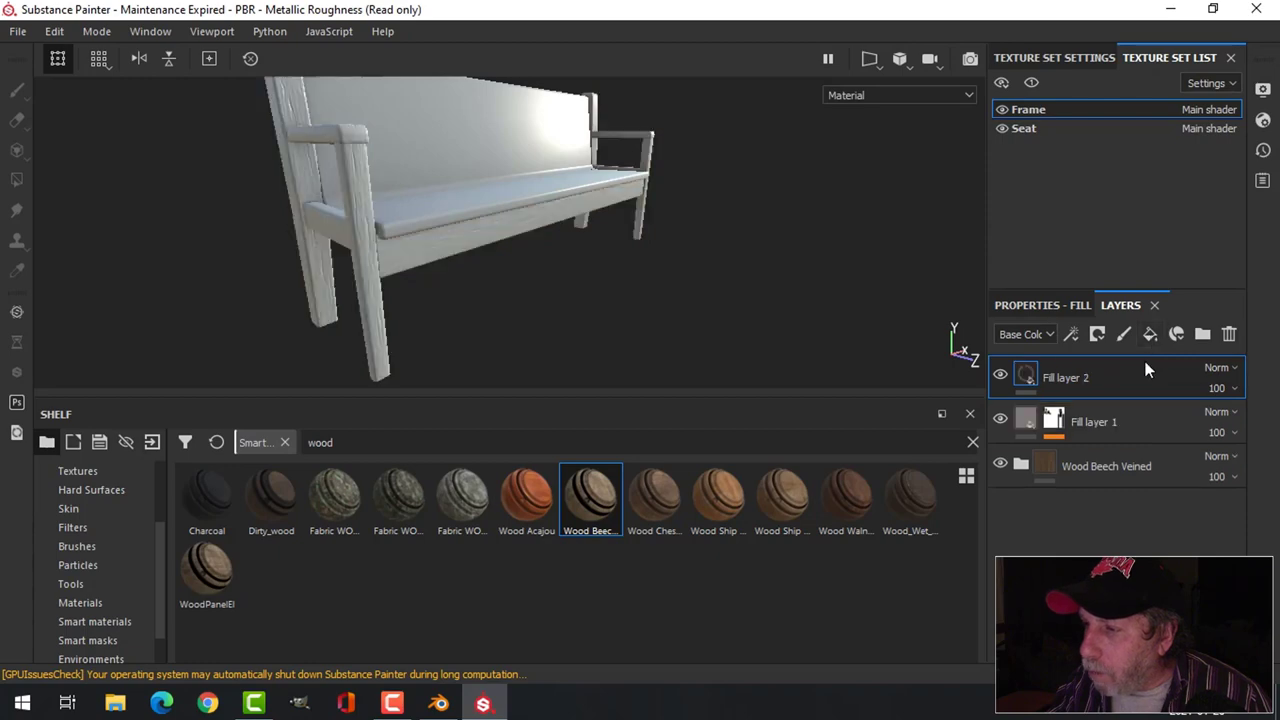
right_click(1052, 374)
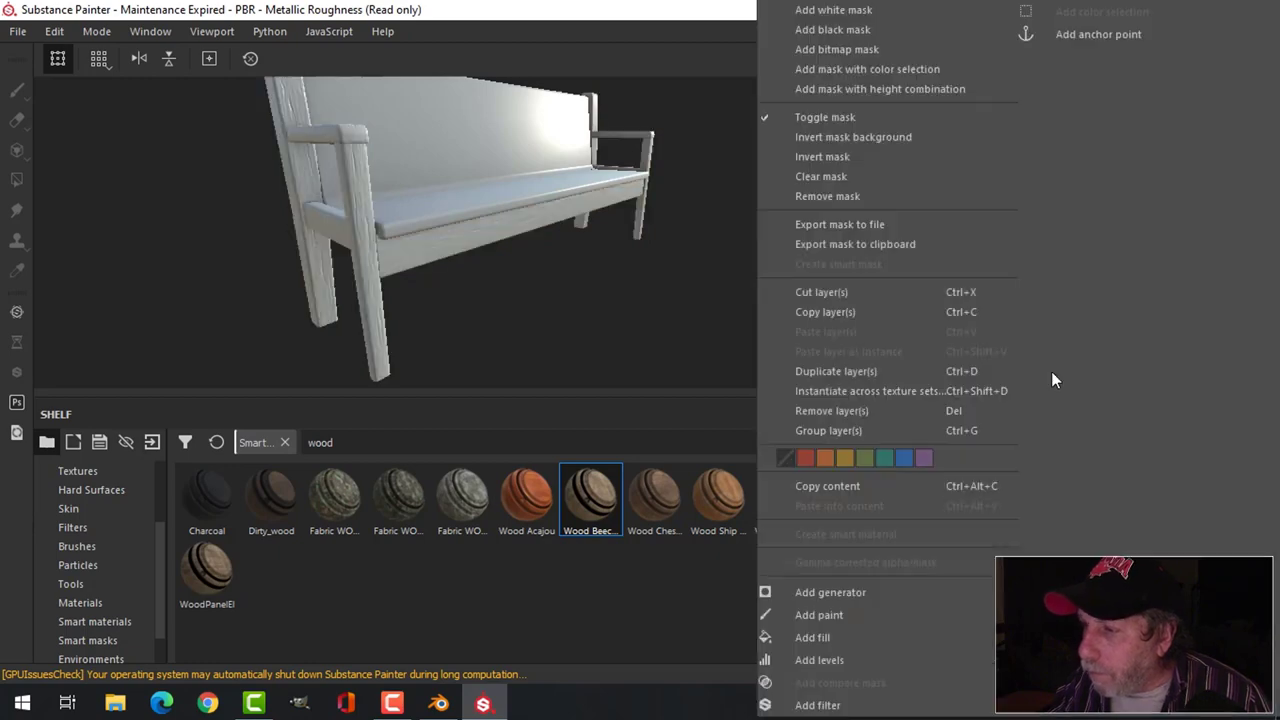
click(885, 46)
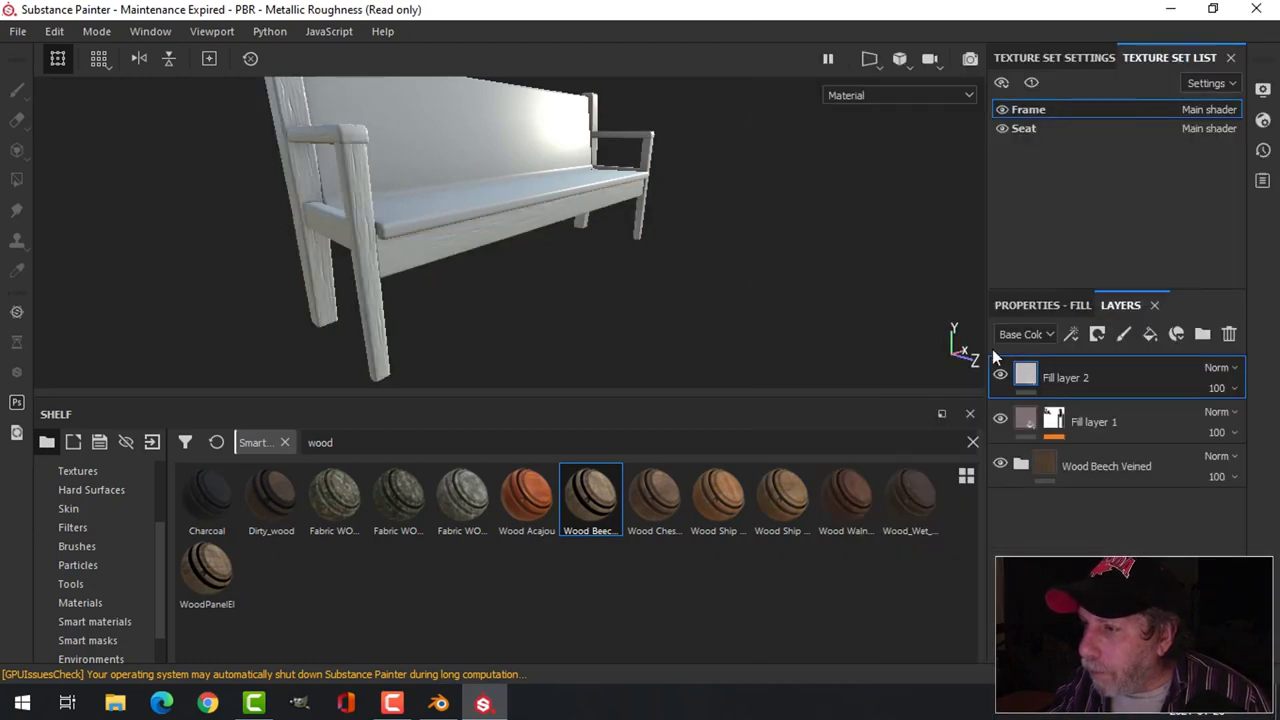
right_click(1035, 385)
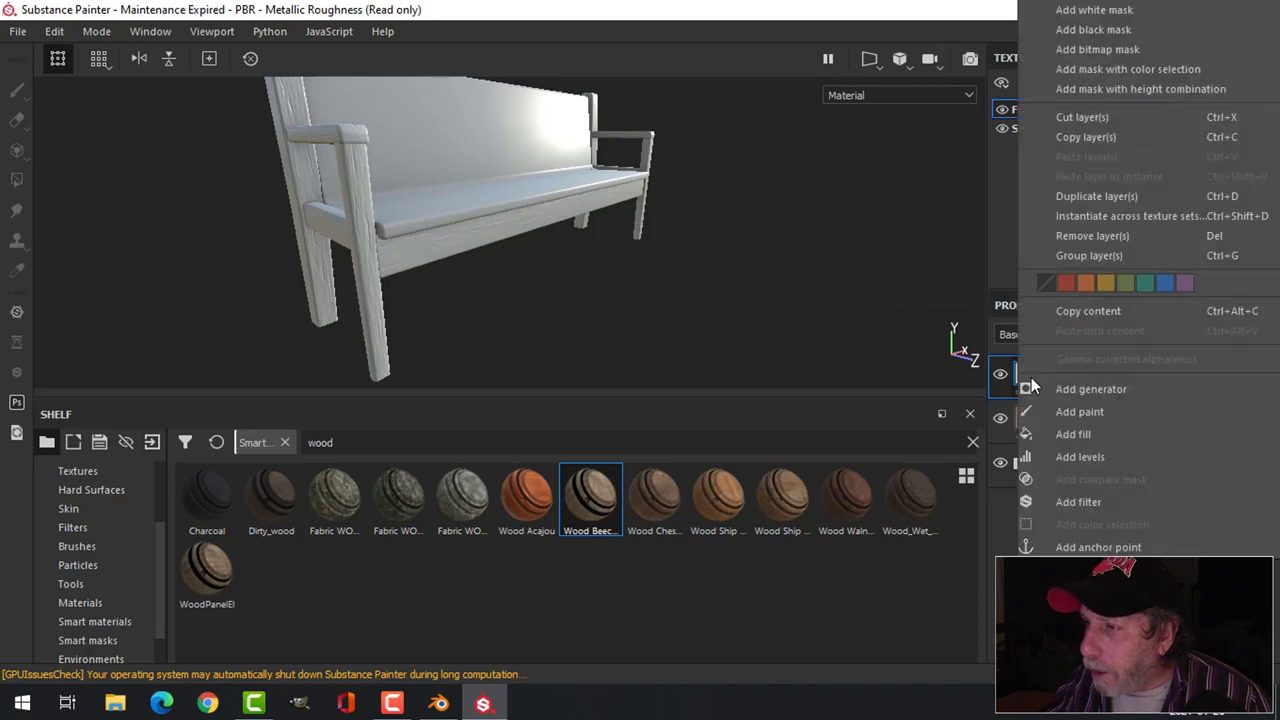
click(1072, 30)
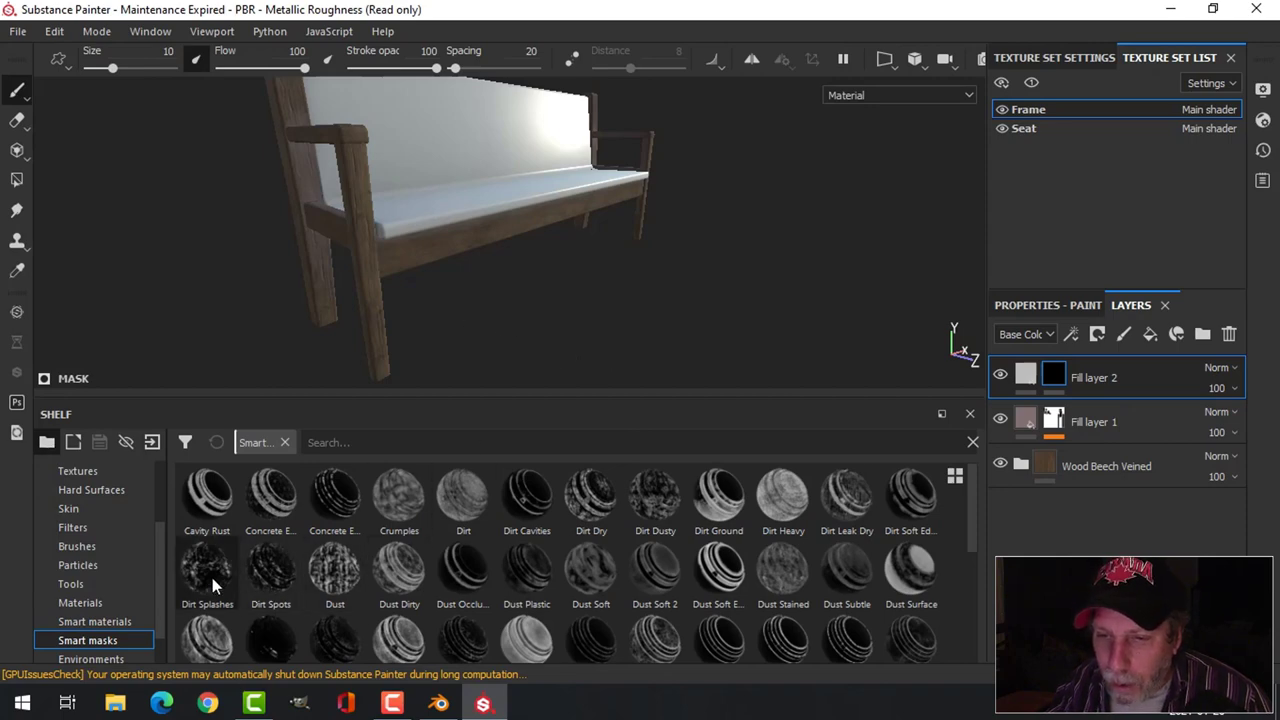
Apply the Dust Occlusion smart mask to Fill layer 2 instead of Dirt Dry, and inspect the dust.
mouse_move(209, 571)
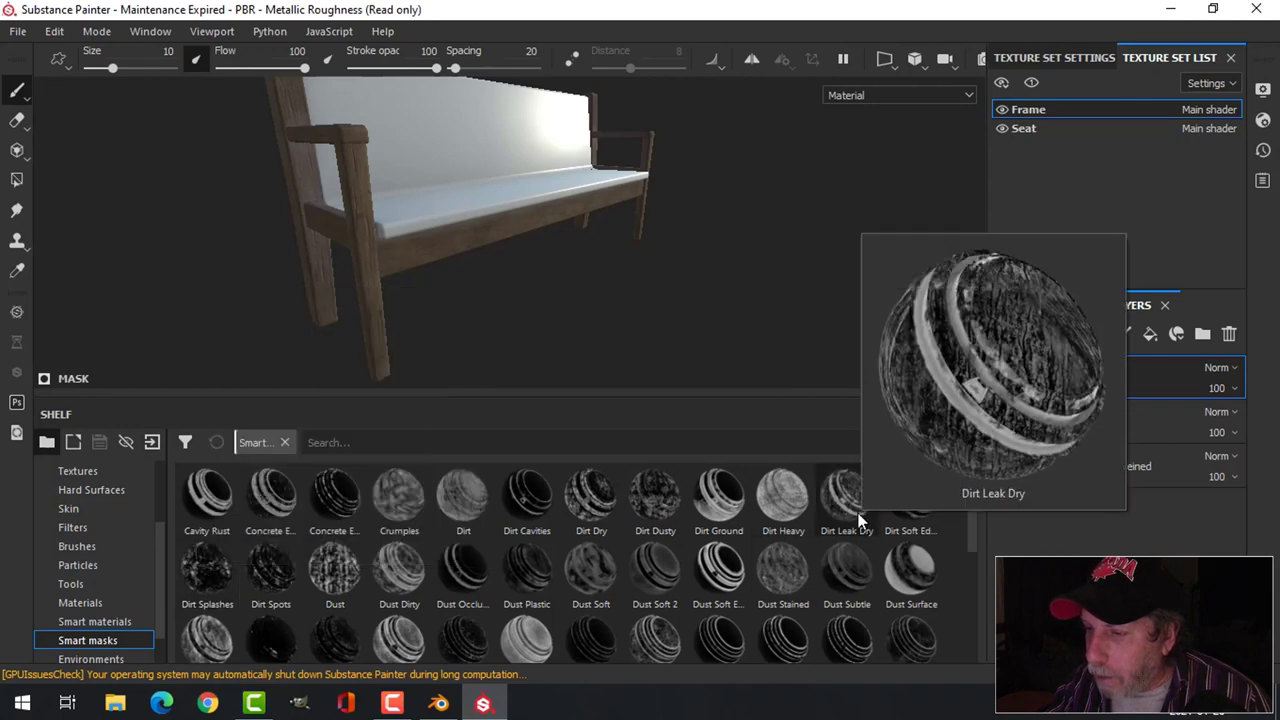
mouse_move(728, 518)
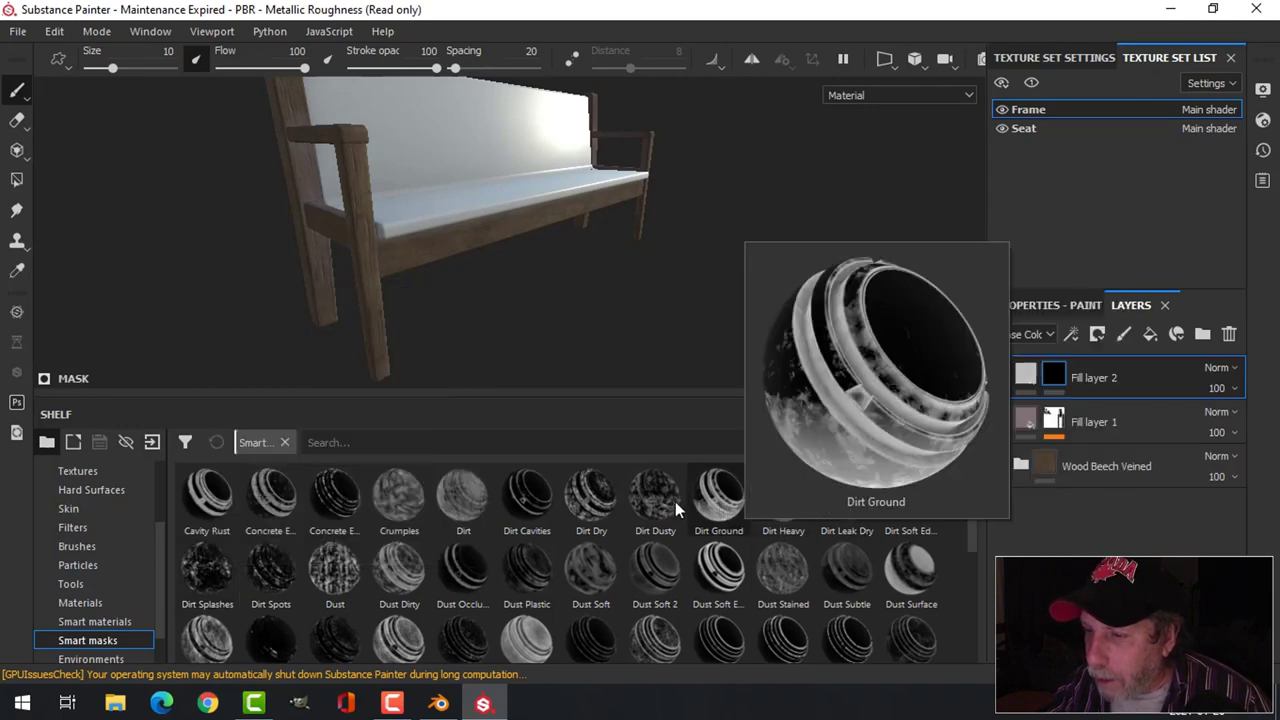
mouse_move(666, 510)
drag(591, 495, 1056, 379)
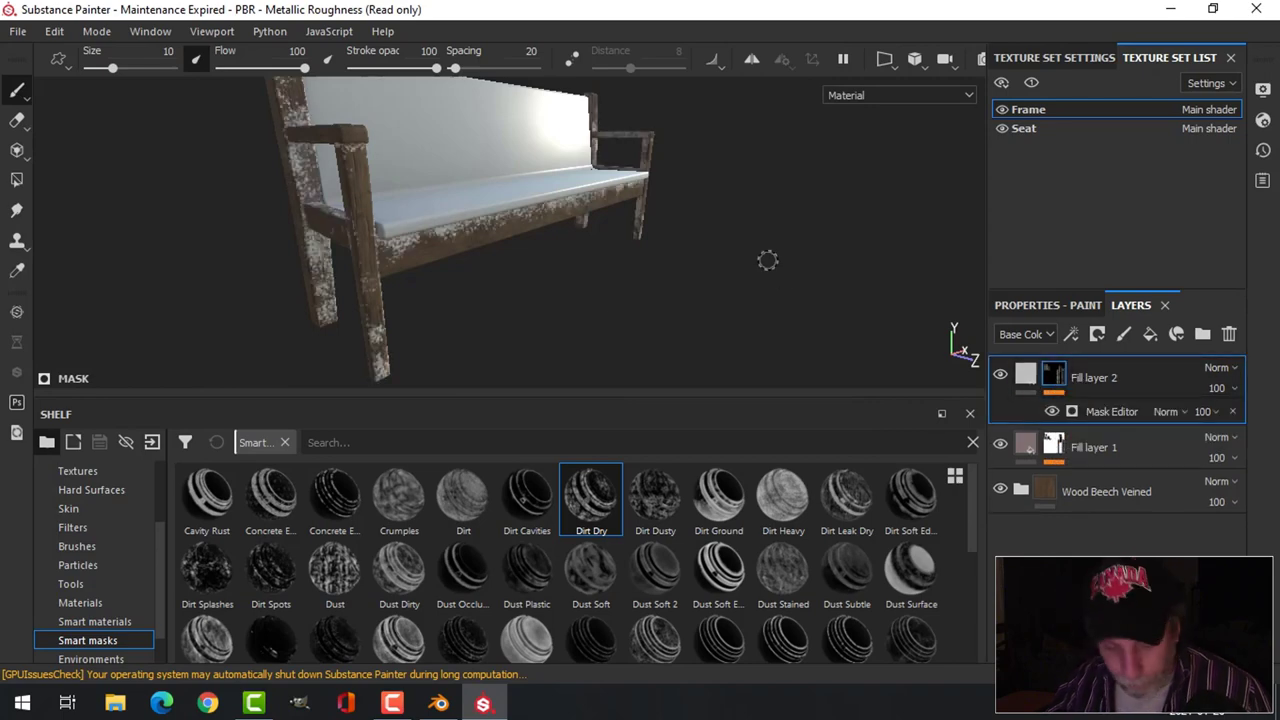
key(ctrl+z)
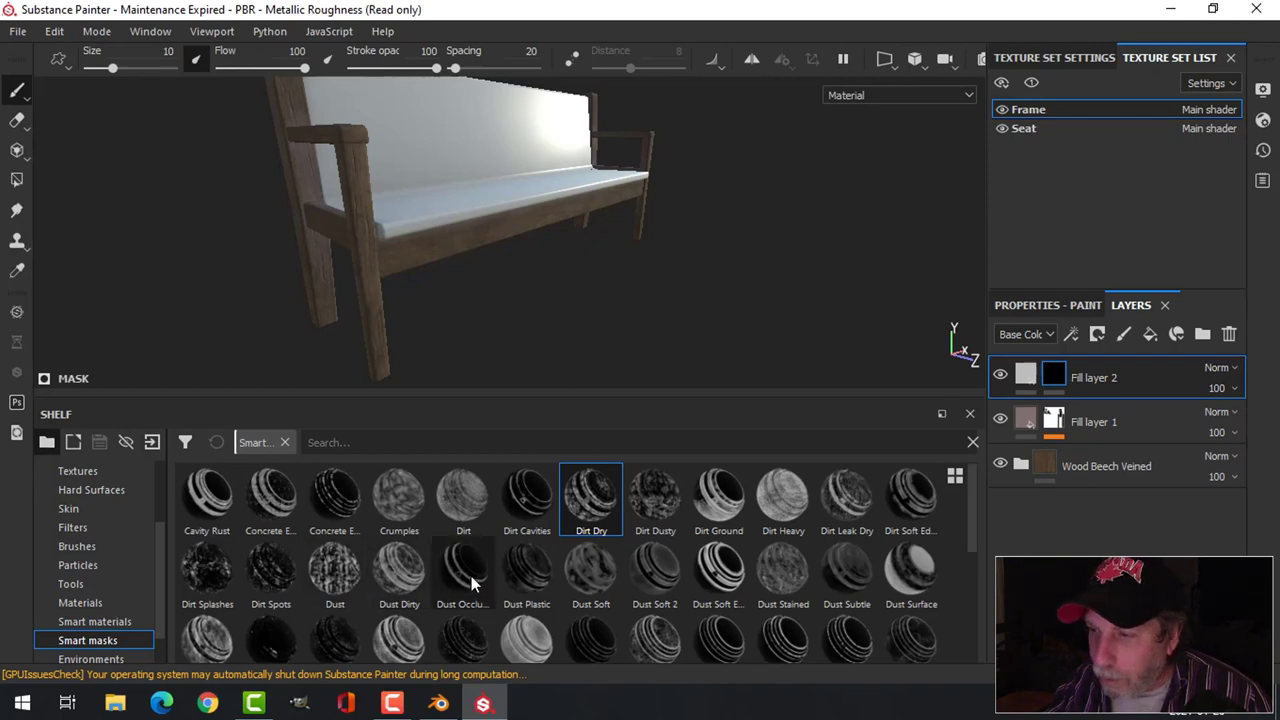
drag(473, 583, 1052, 376)
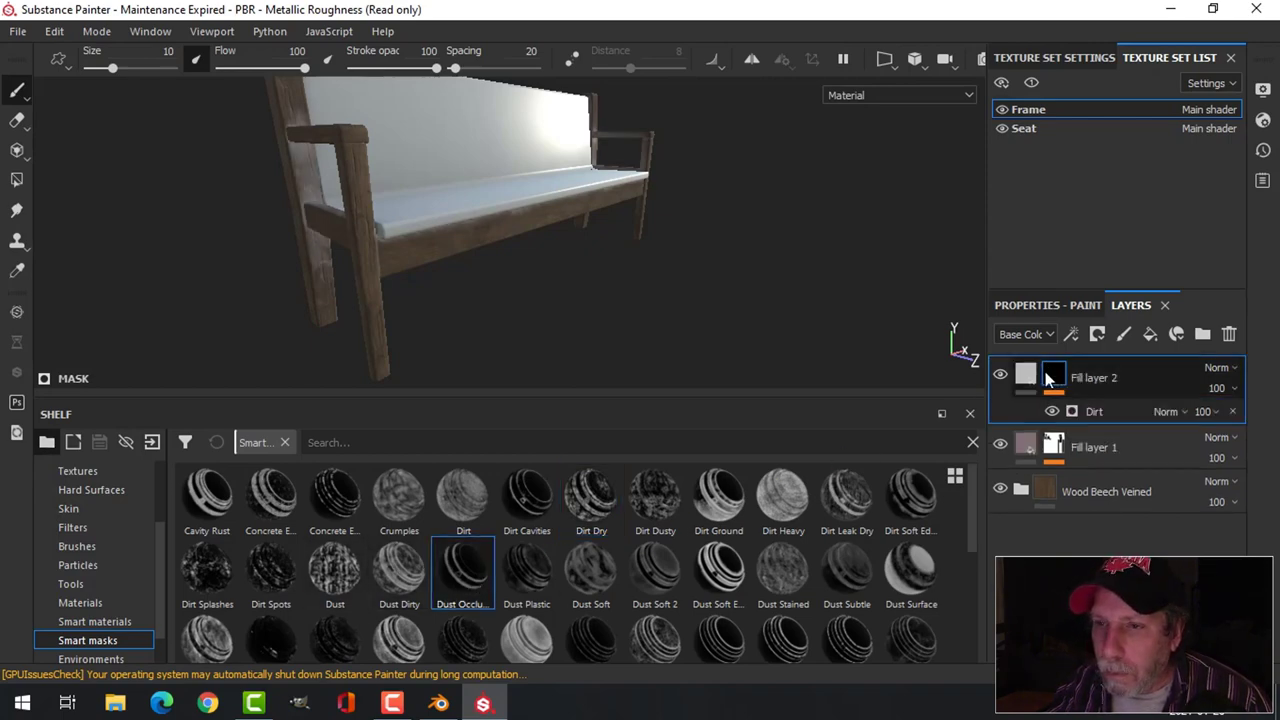
alt+drag(571, 234, 597, 240)
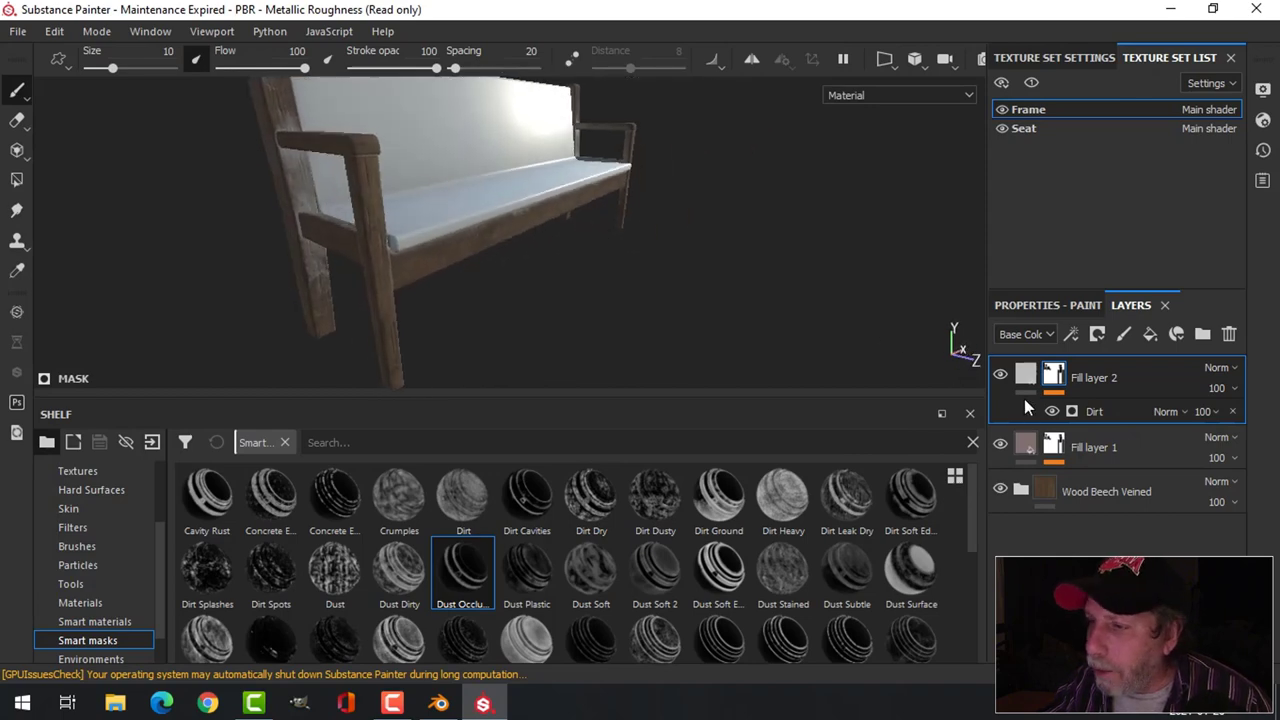
alt+drag(634, 292, 523, 266)
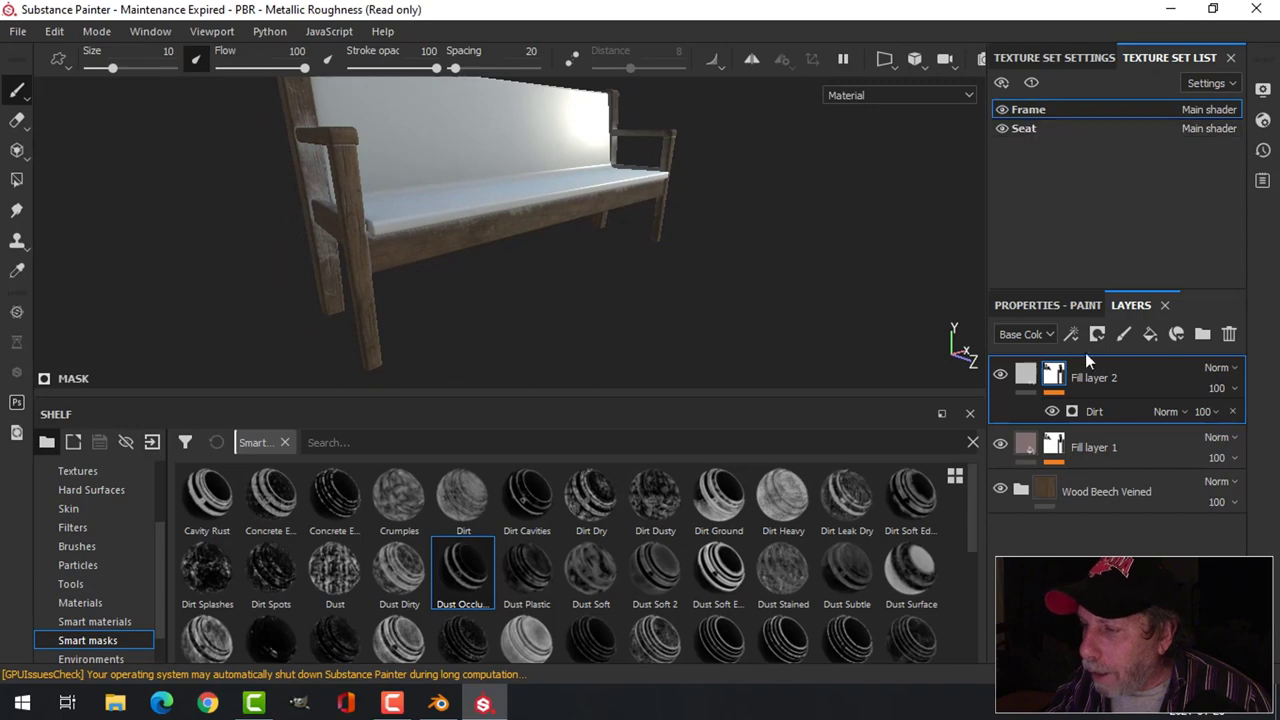
Rename the Frame's two fill layers to Dirt1 and Dirt2.
click(1094, 447)
double_click(1094, 447)
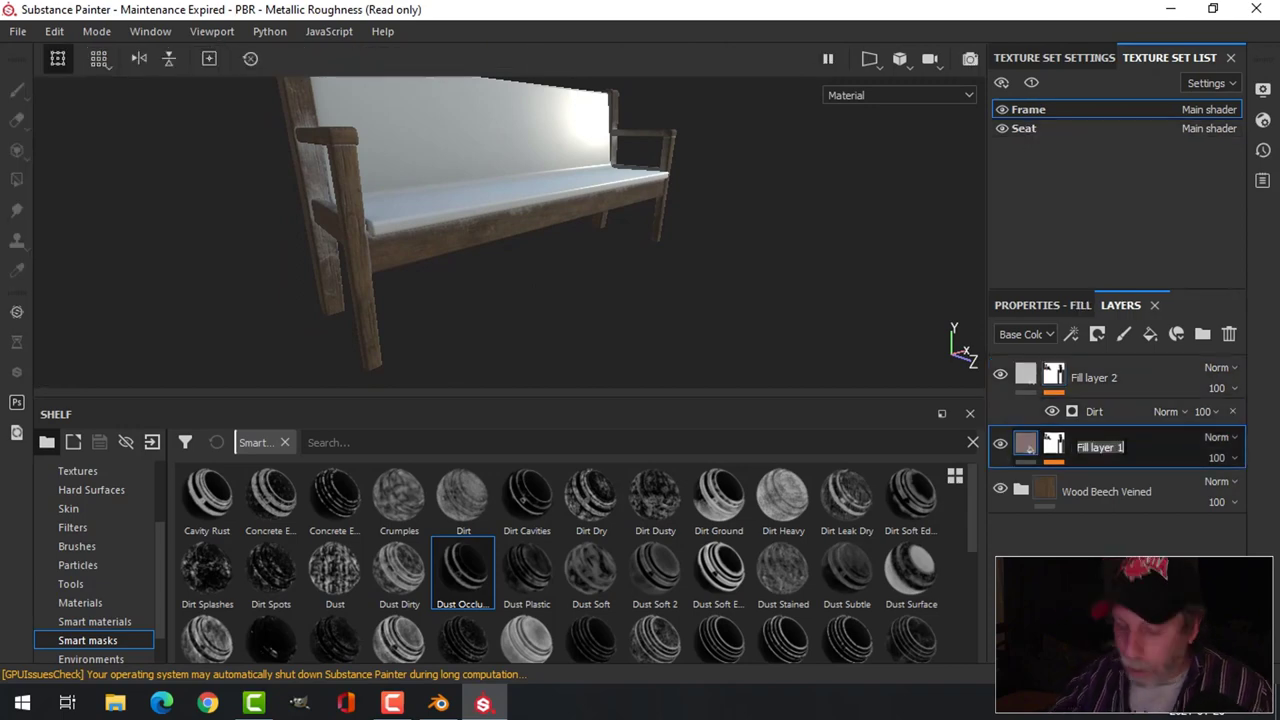
text(Dirt1)
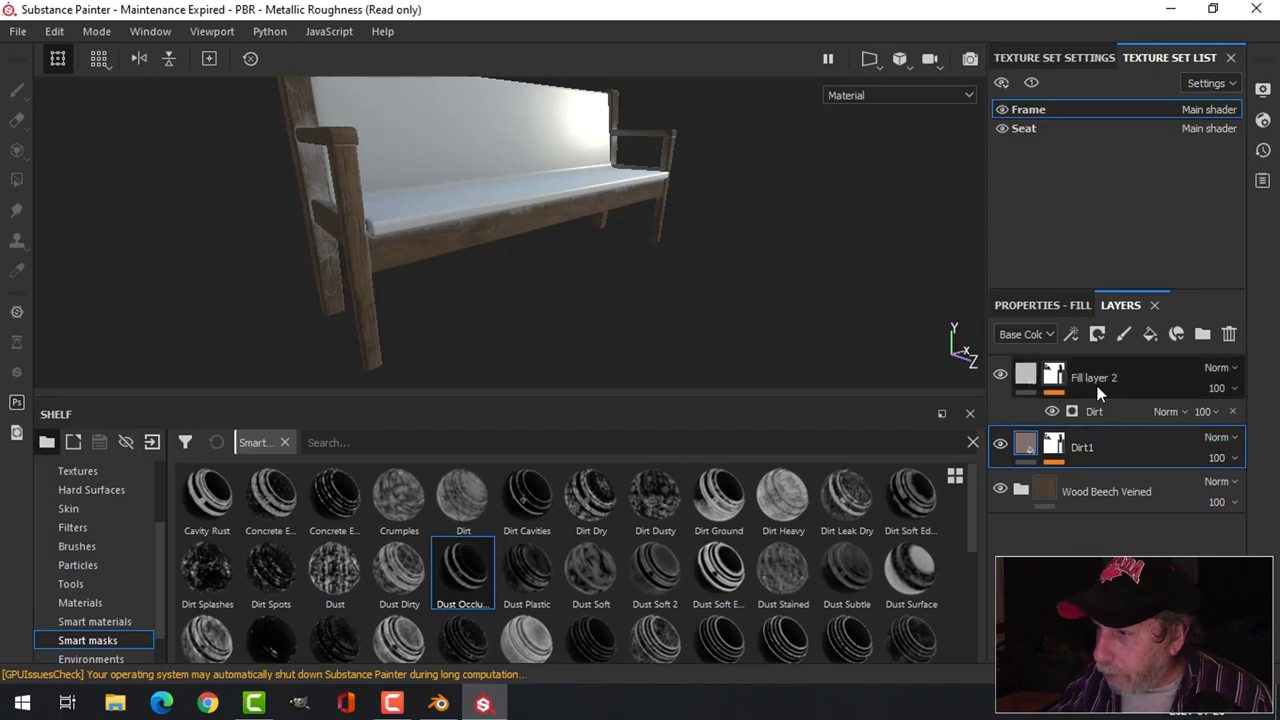
click(1097, 393)
double_click(1100, 381)
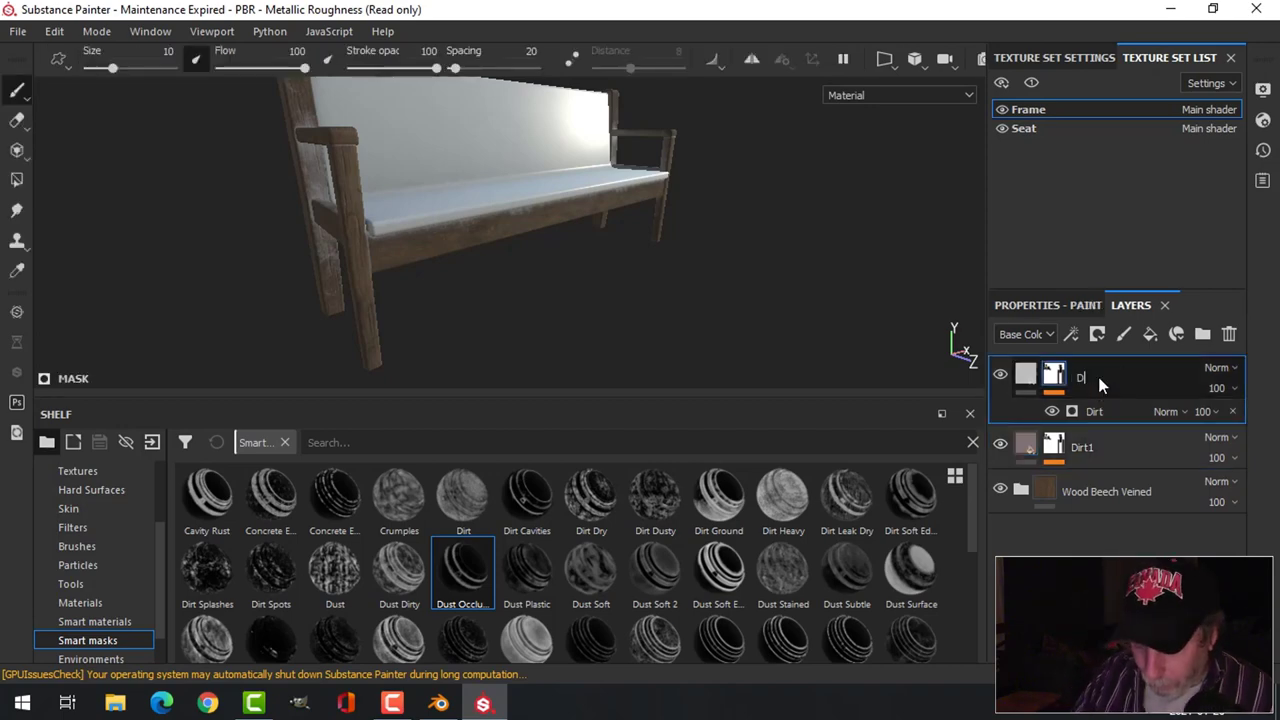
text(Dirt2)
key(Return)
Switch to the Seat texture set and delete its empty Layer 1.
alt+drag(477, 234, 510, 282)
click(1027, 132)
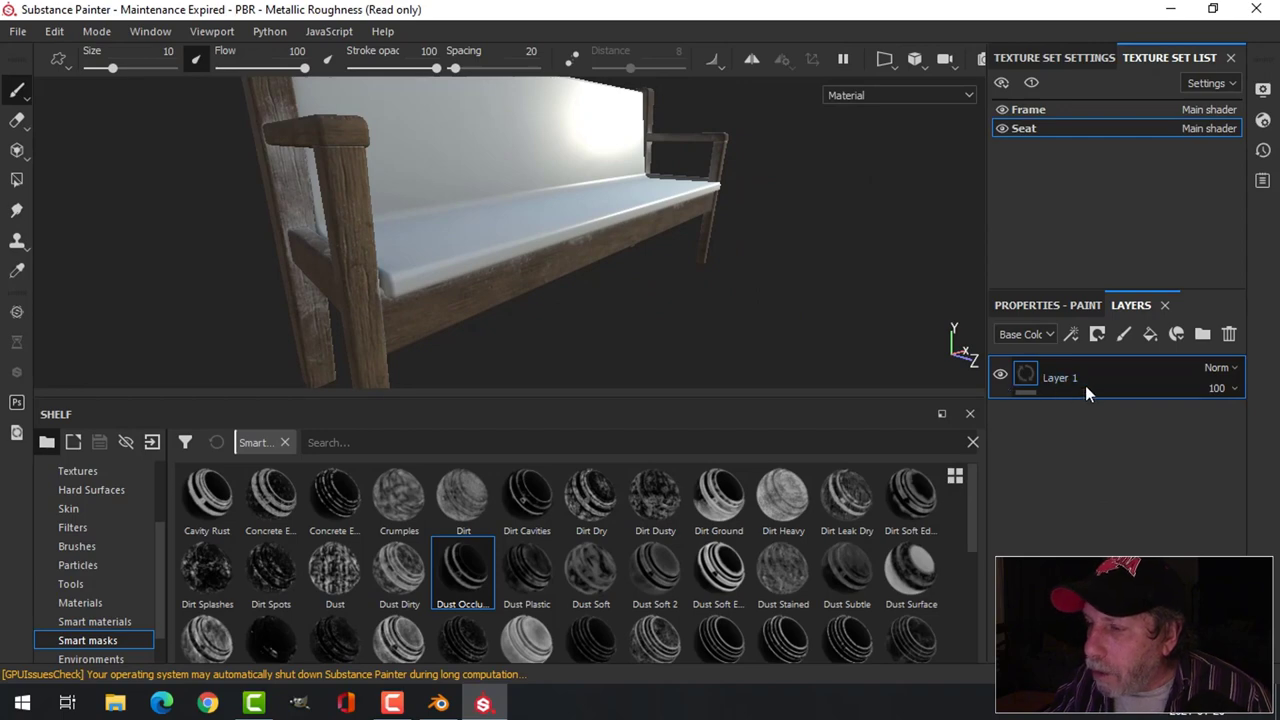
click(1229, 334)
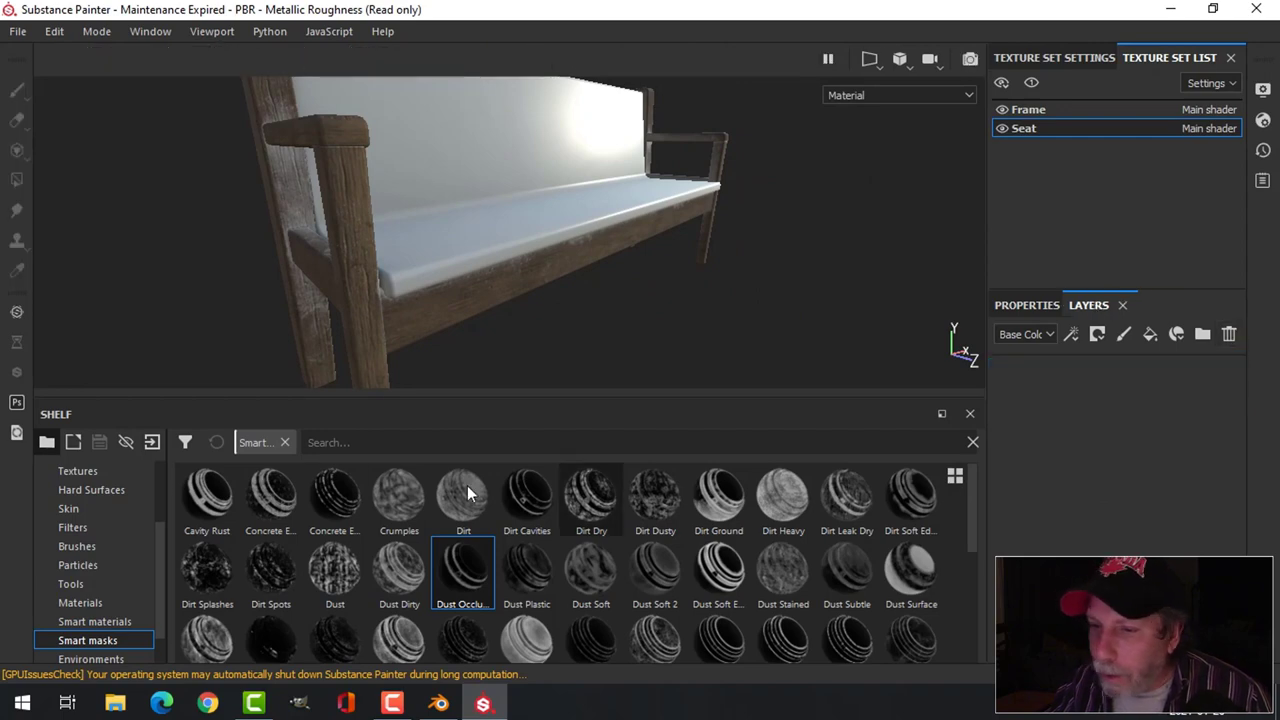
click(117, 620)
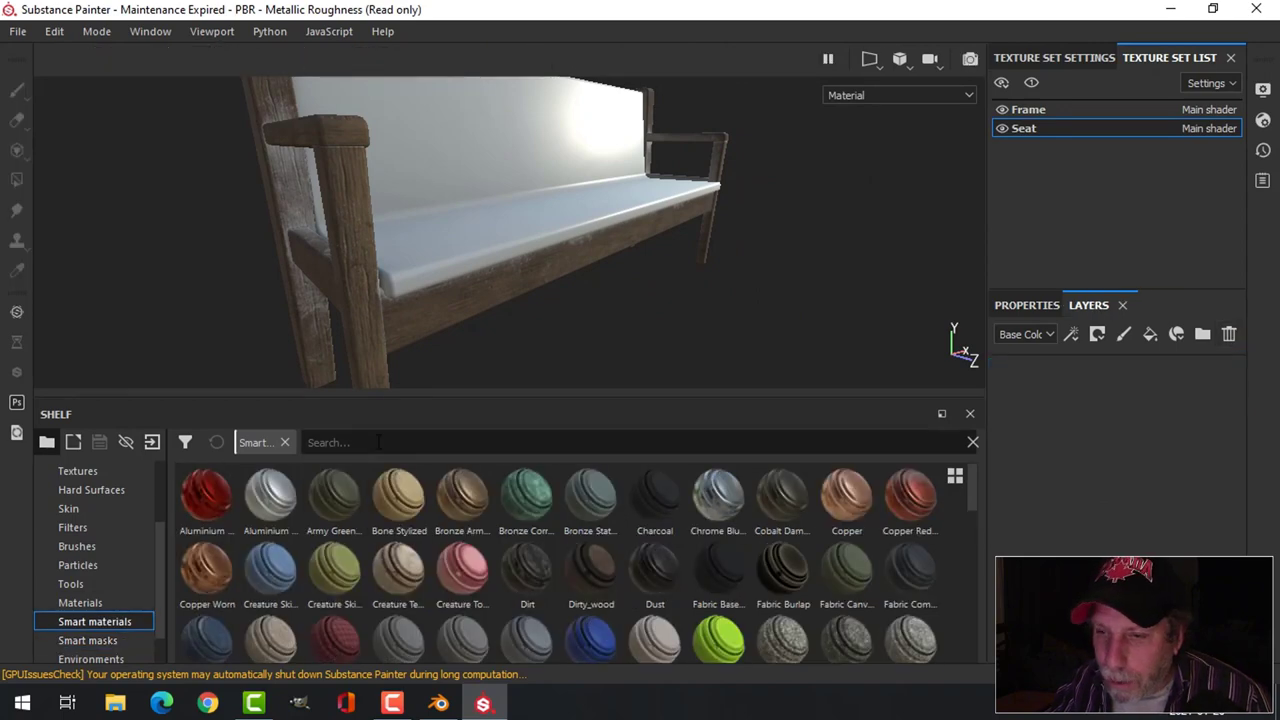
Search 'wood' in Smart materials and apply Wood Beech Veined to the seat.
click(378, 442)
text(wood)
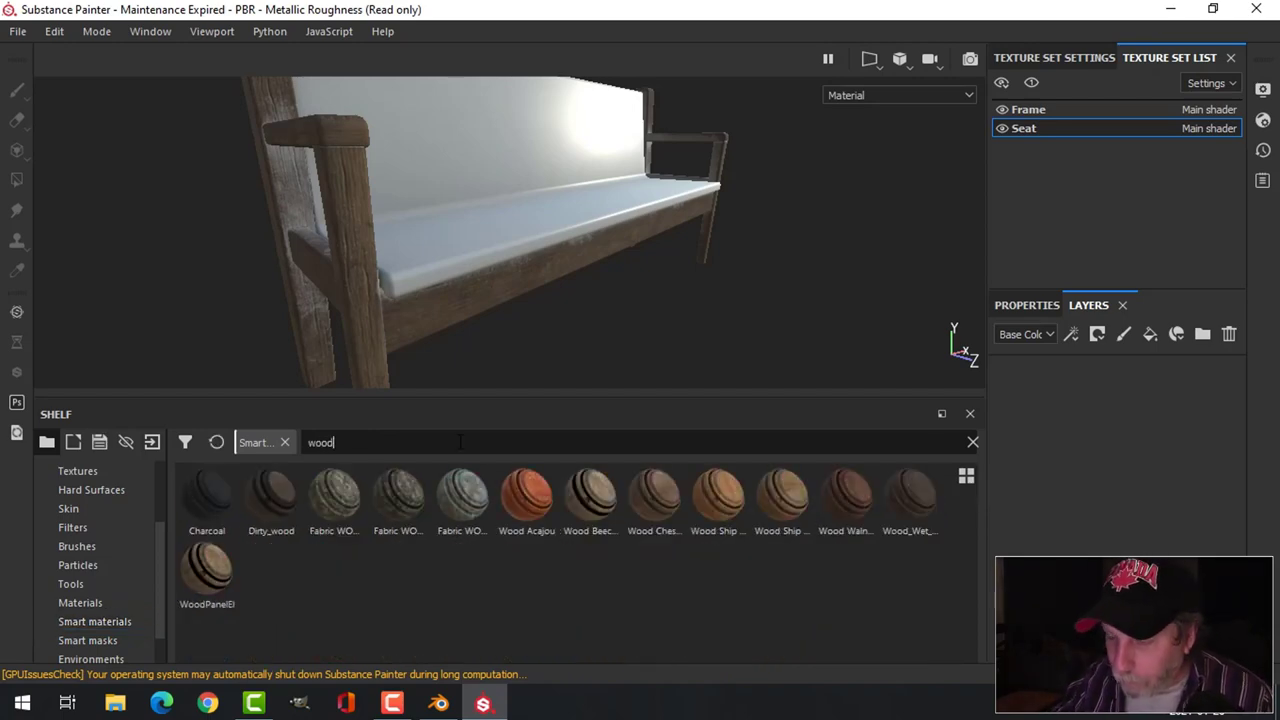
drag(609, 504, 1060, 440)
alt+drag(666, 286, 887, 360)
click(1022, 374)
Darken the Base Wood colour to R 0.497, G 0.445, B 0.372.
click(1062, 556)
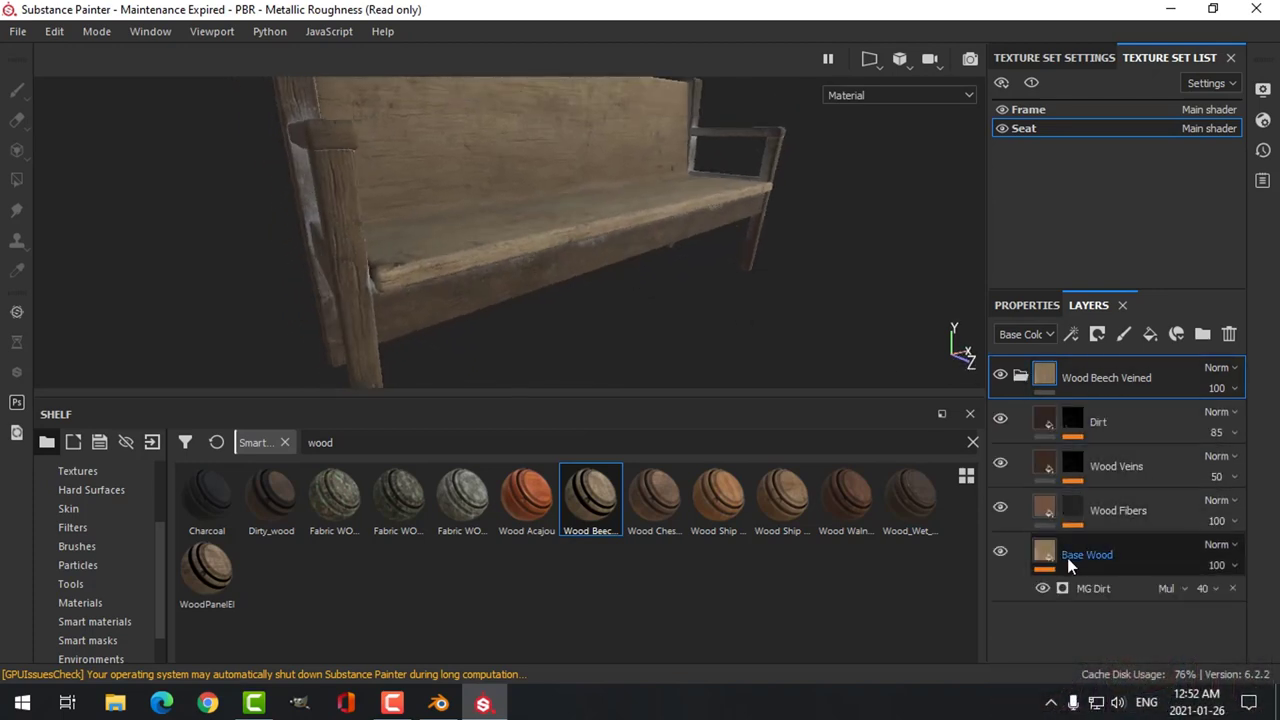
click(1041, 306)
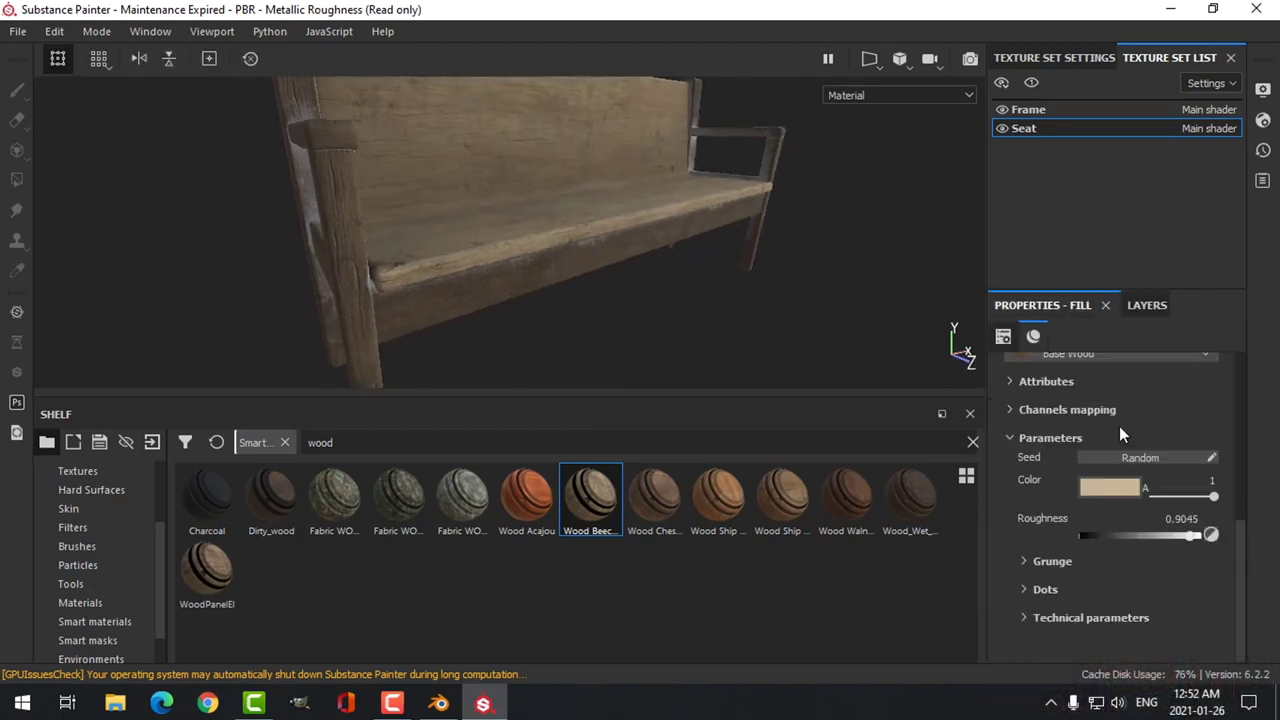
click(1085, 486)
click(1058, 374)
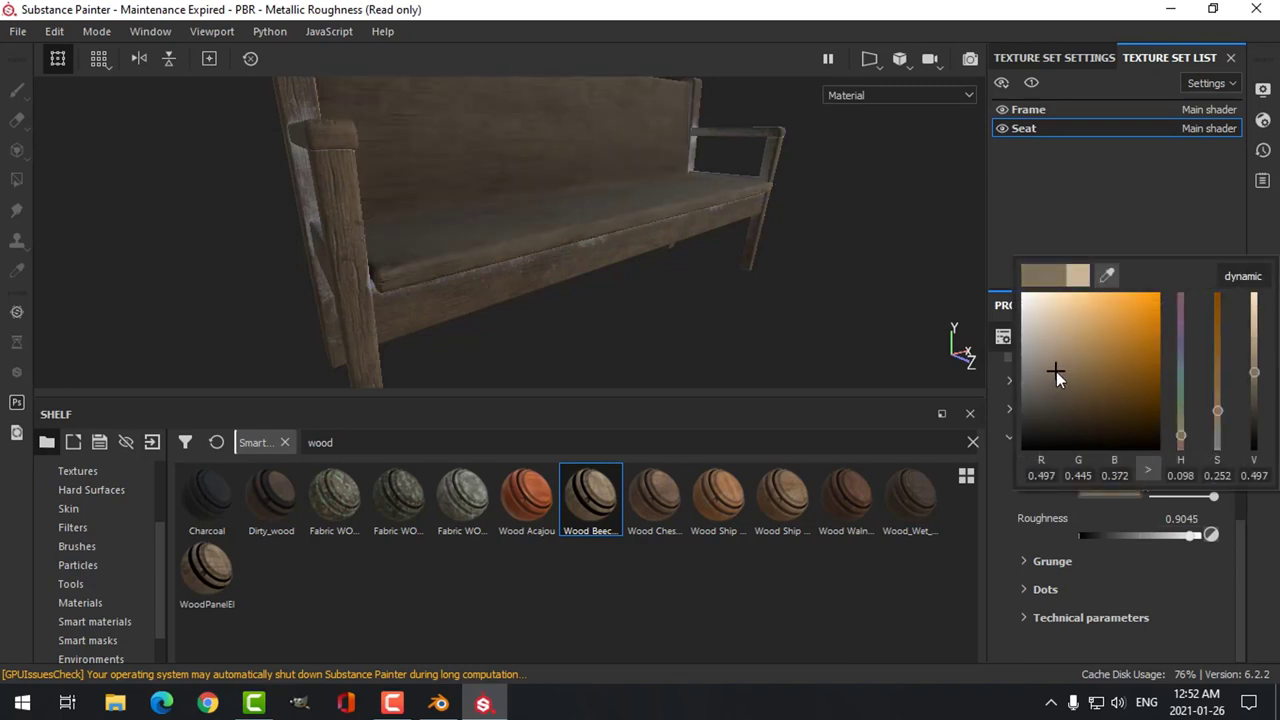
drag(1057, 374, 1058, 380)
alt+drag(560, 254, 615, 237)
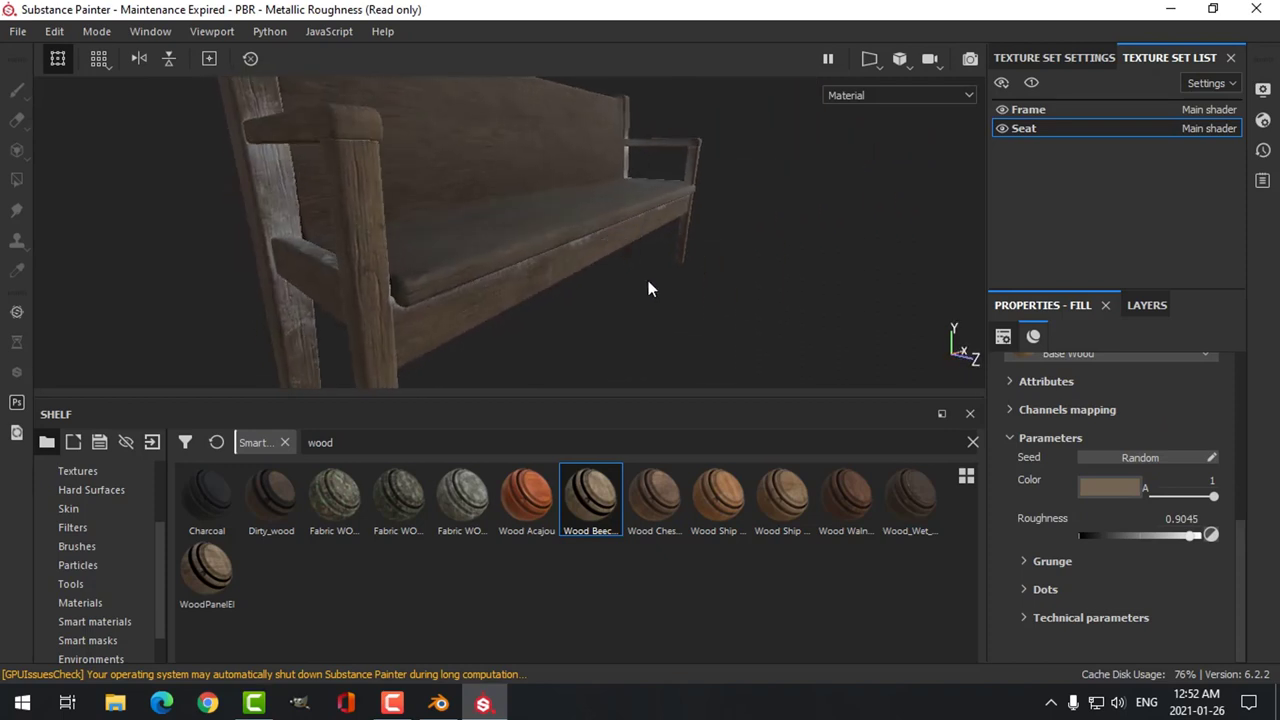
click(1147, 305)
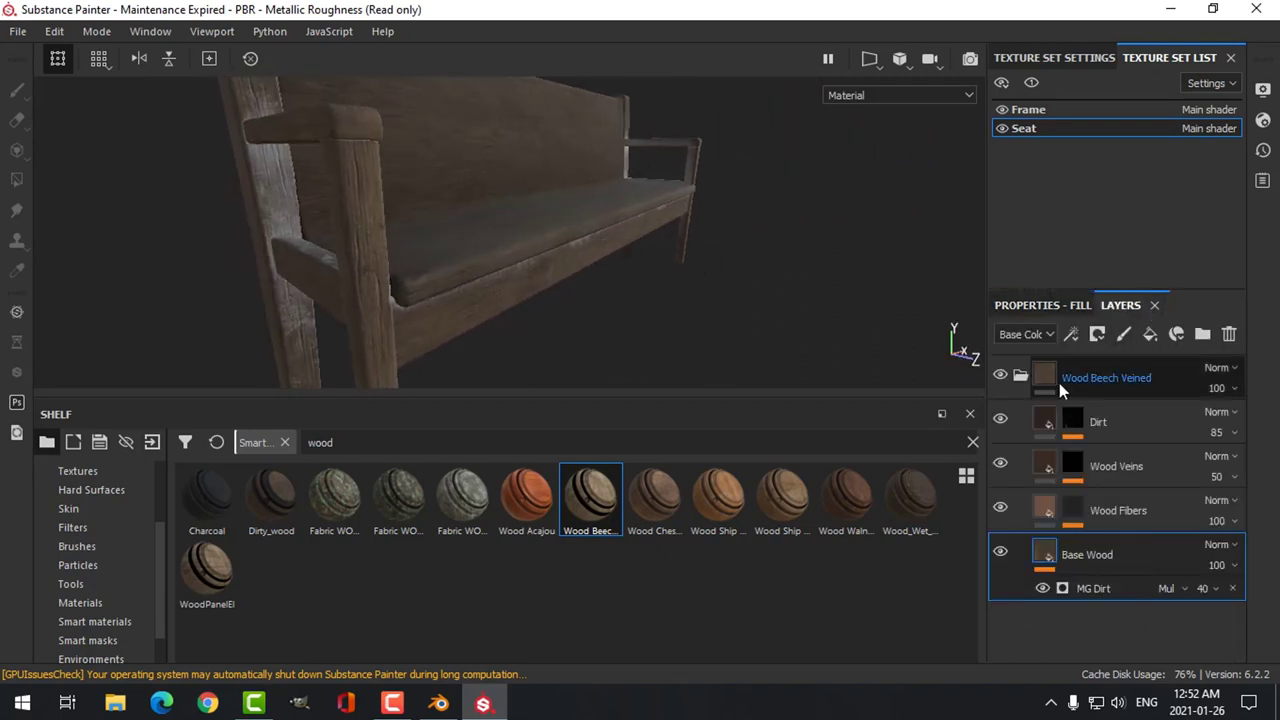
click(1022, 374)
Add Fill layer 1 above Wood Beech Veined and give it a black mask.
click(1115, 388)
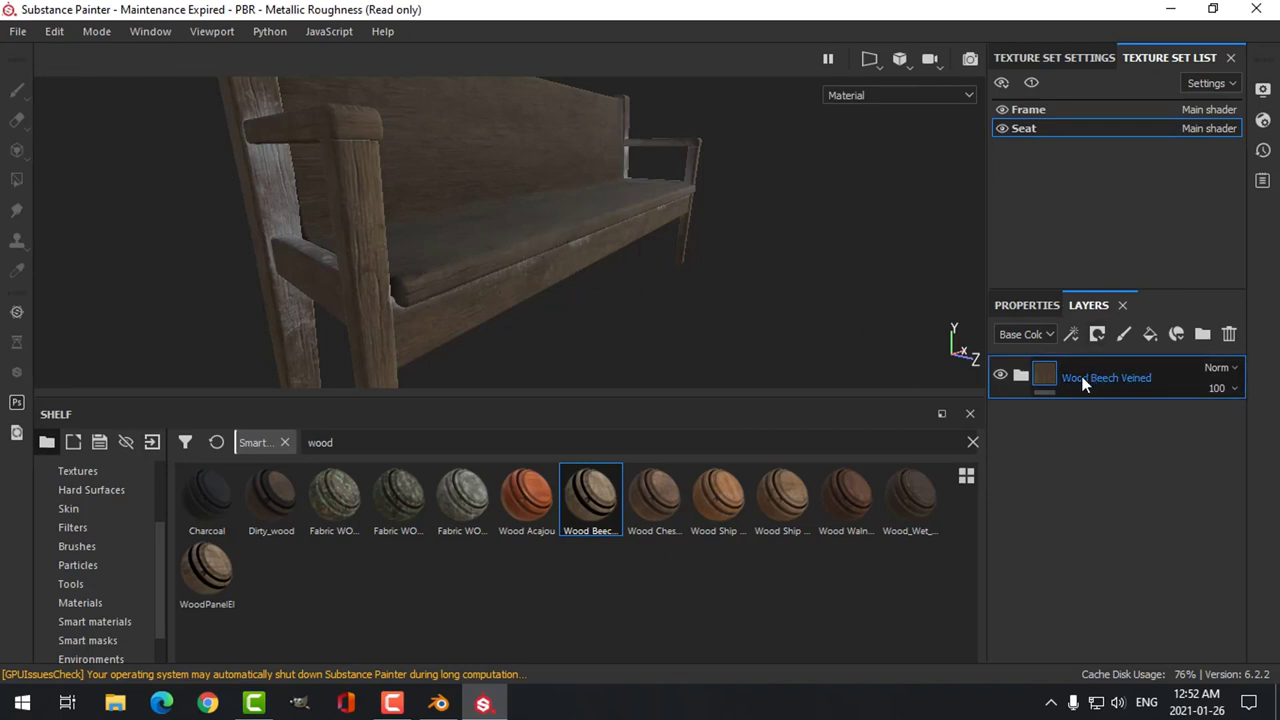
click(1150, 336)
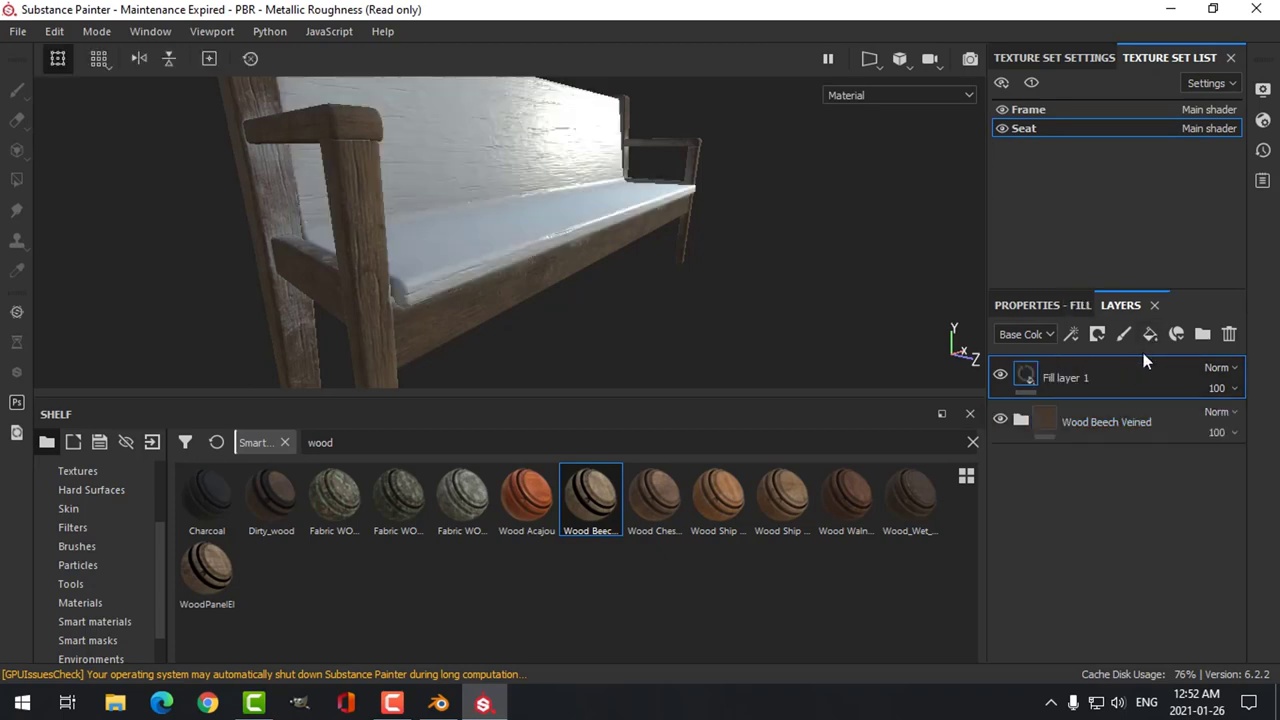
right_click(1027, 375)
click(1106, 29)
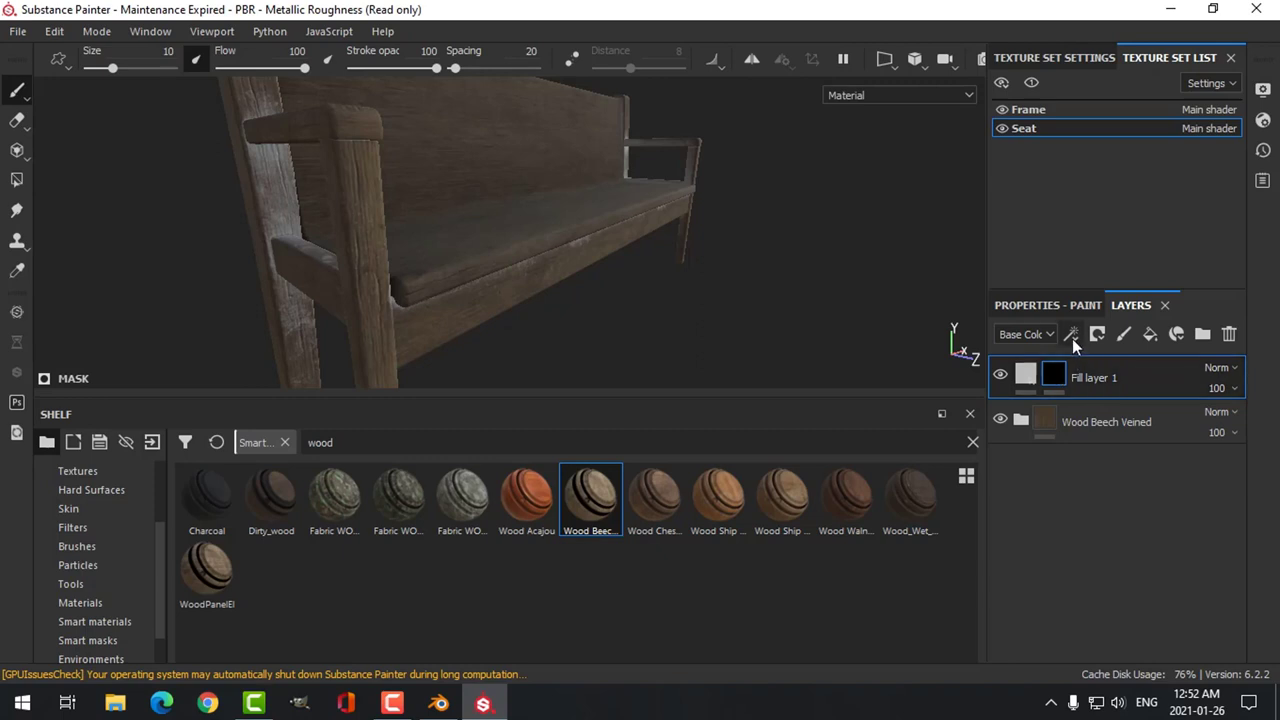
Add a generator to the mask and search the generator list for 'brick'.
click(1071, 334)
click(1096, 363)
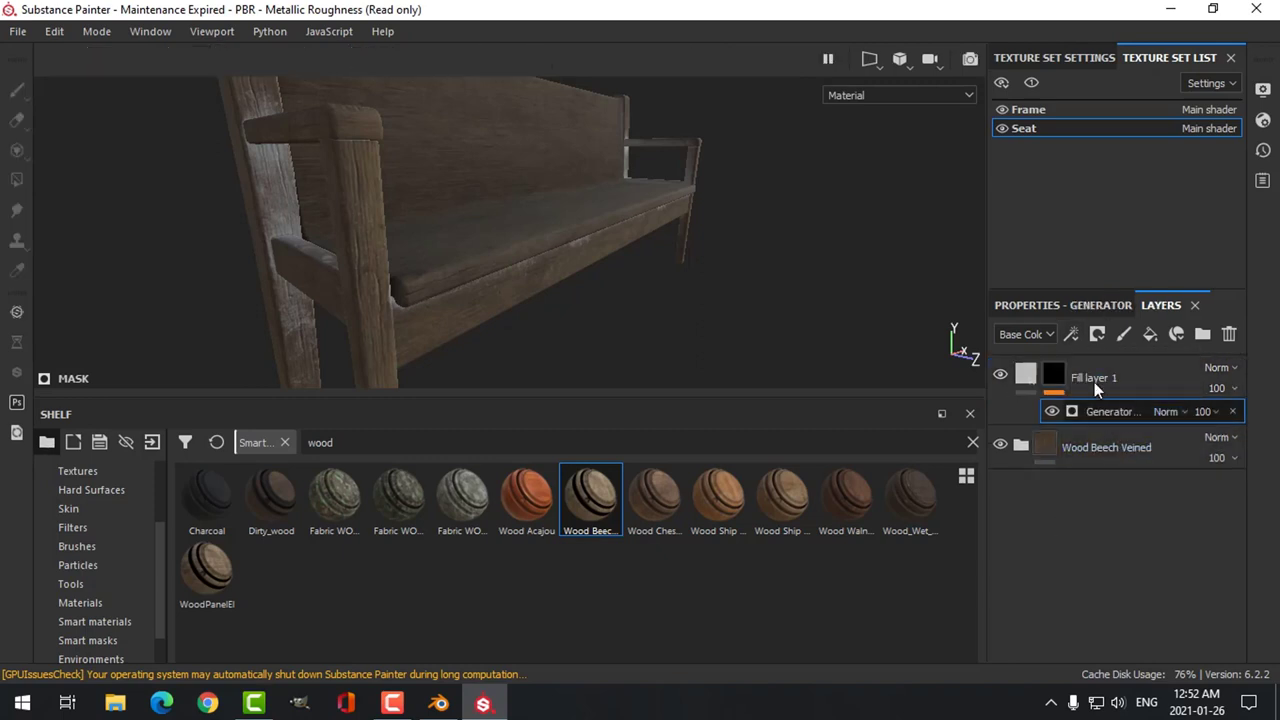
click(1059, 306)
click(1115, 365)
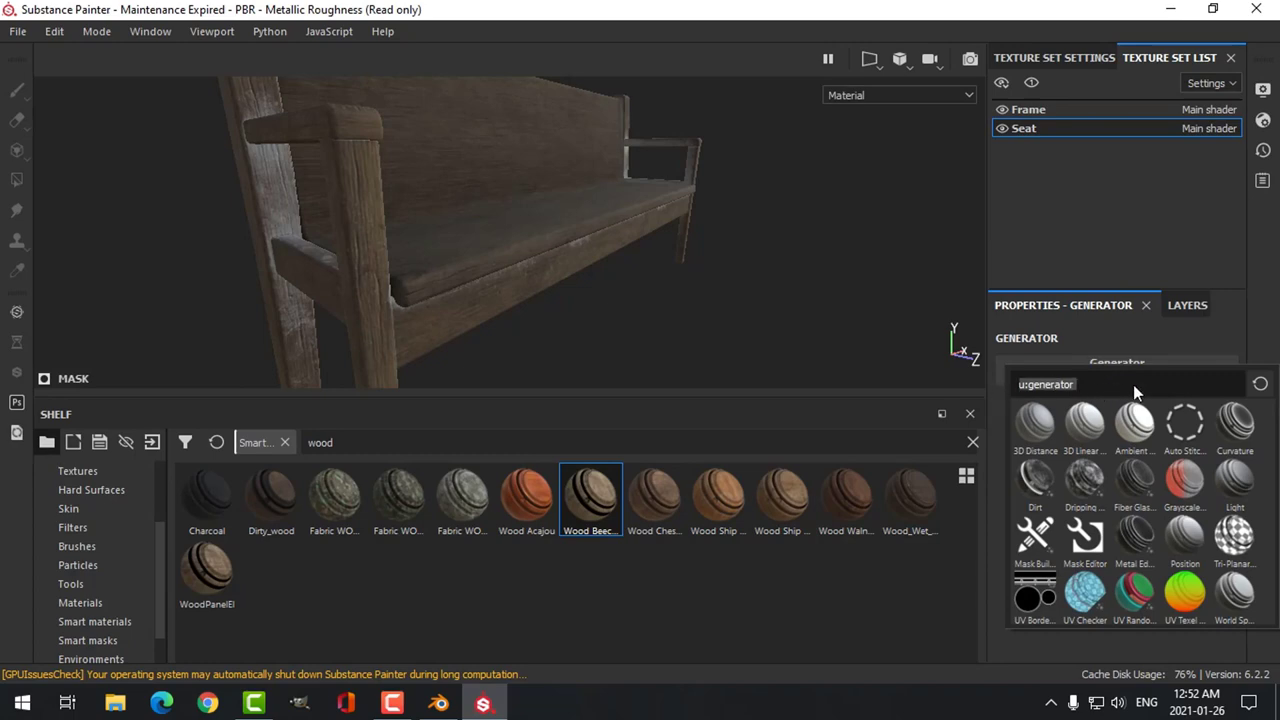
text(brick)
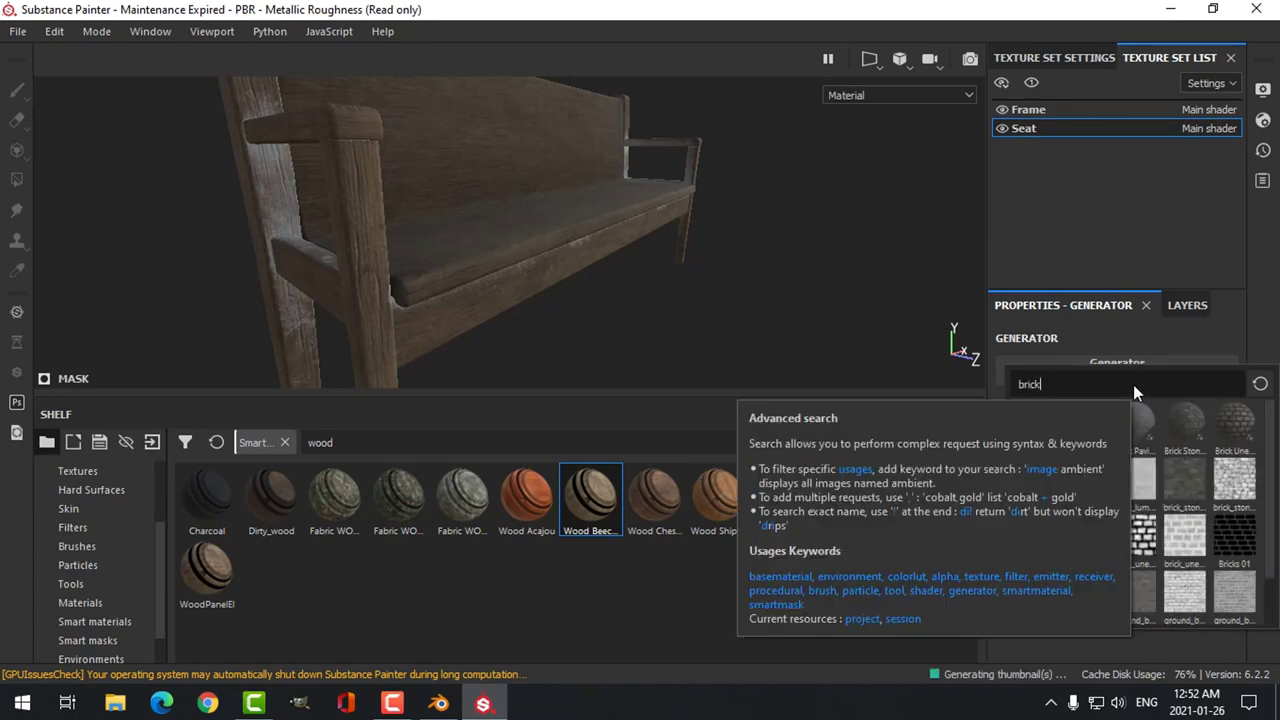
click(898, 312)
click(1062, 368)
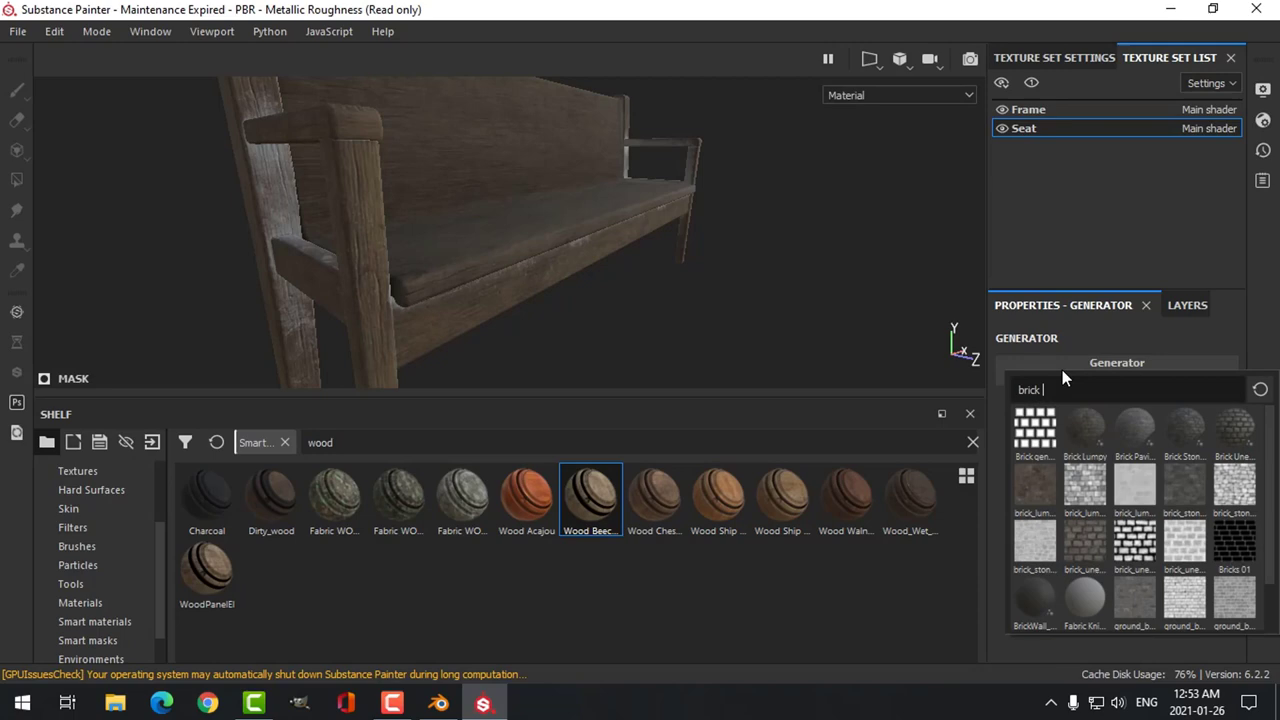
Use the Brick generator with Bricks Y 1 and Bricks X 28 for narrow planks.
click(1034, 428)
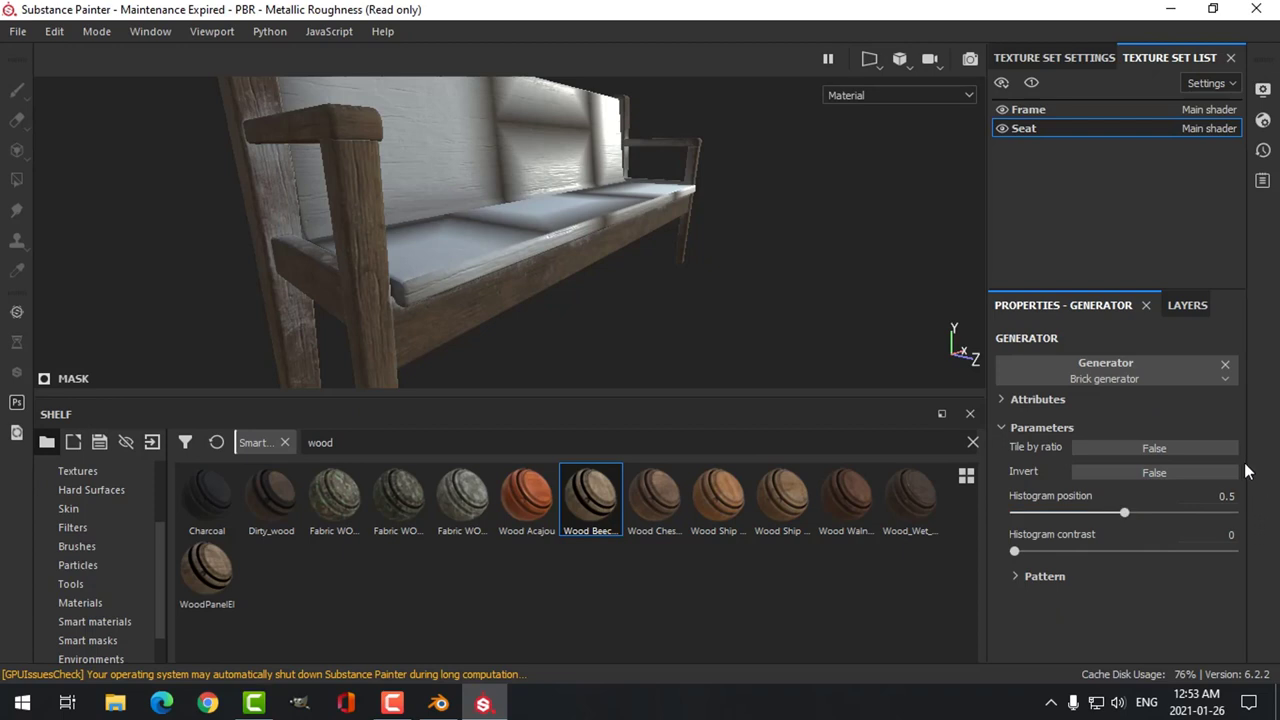
click(1172, 302)
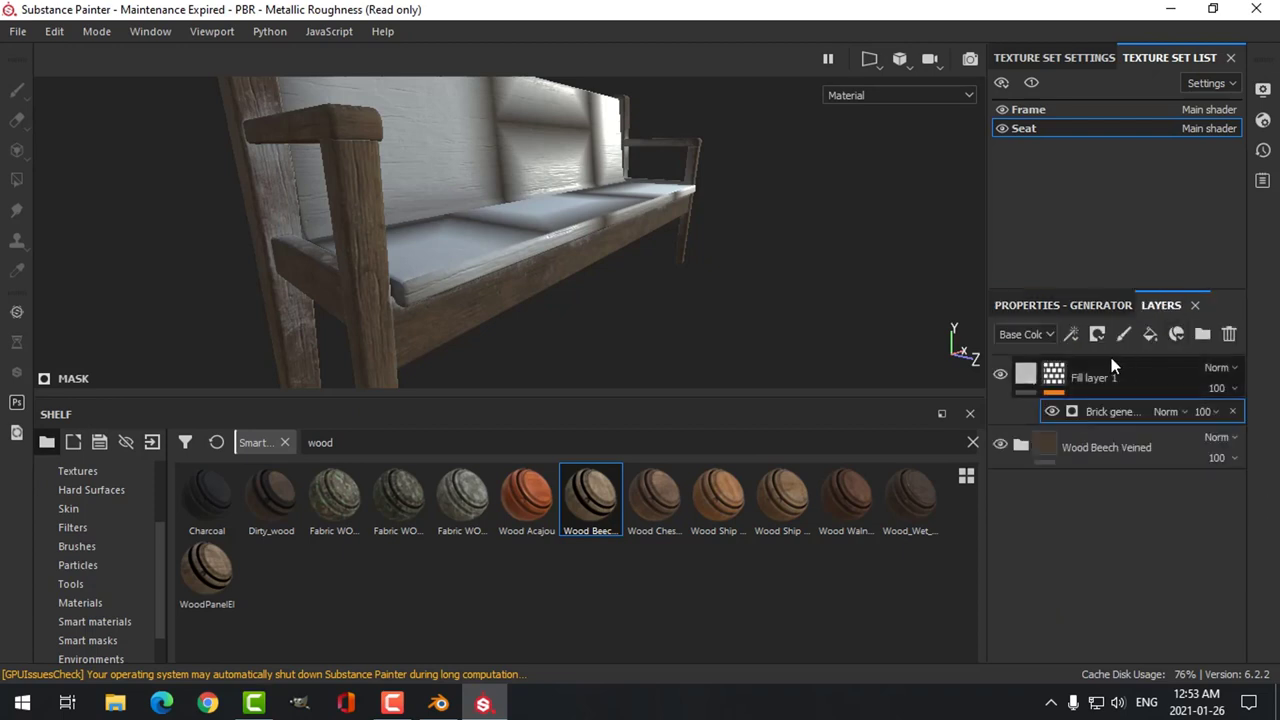
click(1100, 307)
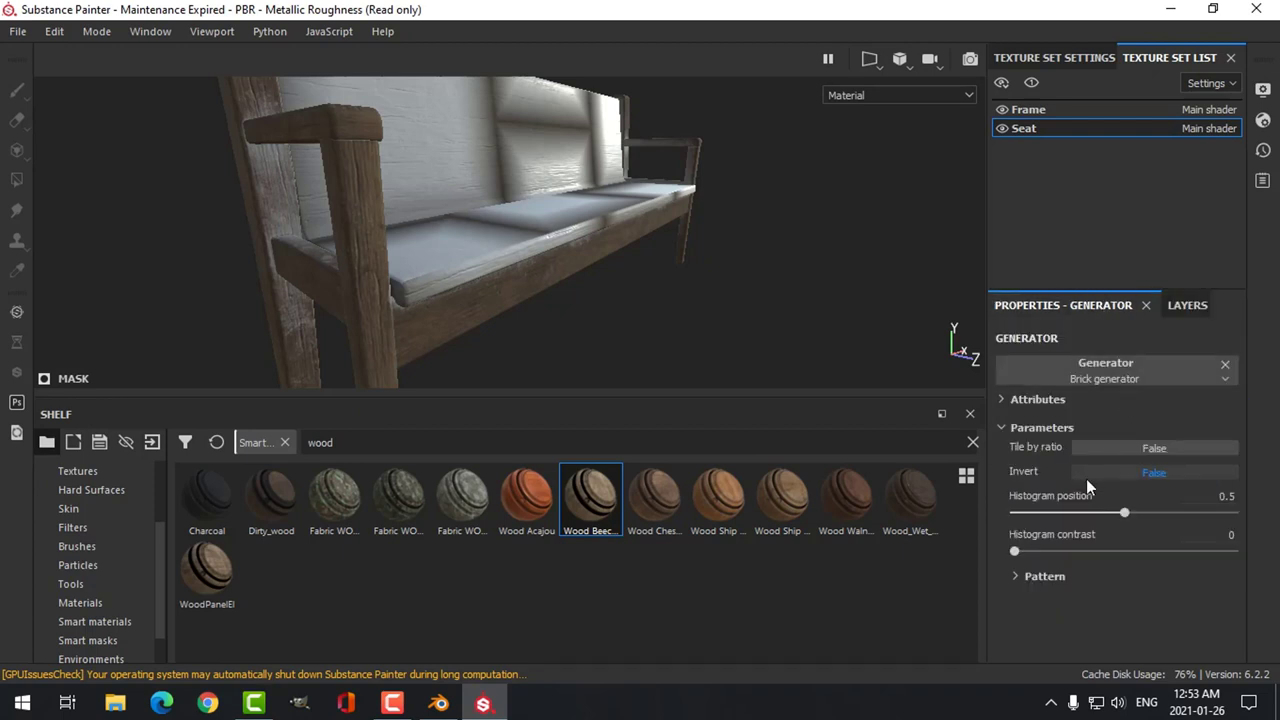
click(1018, 576)
scroll(1036, 516, down, 3)
drag(1036, 516, 995, 510)
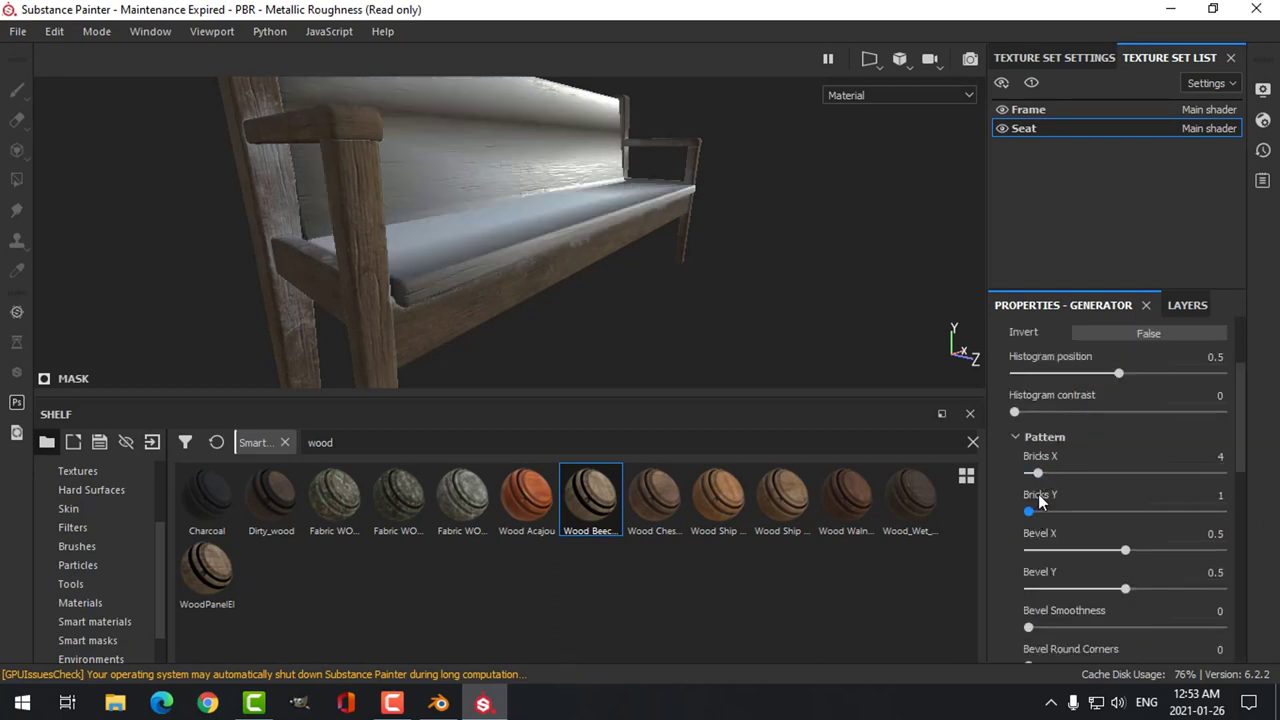
drag(1040, 472, 1110, 471)
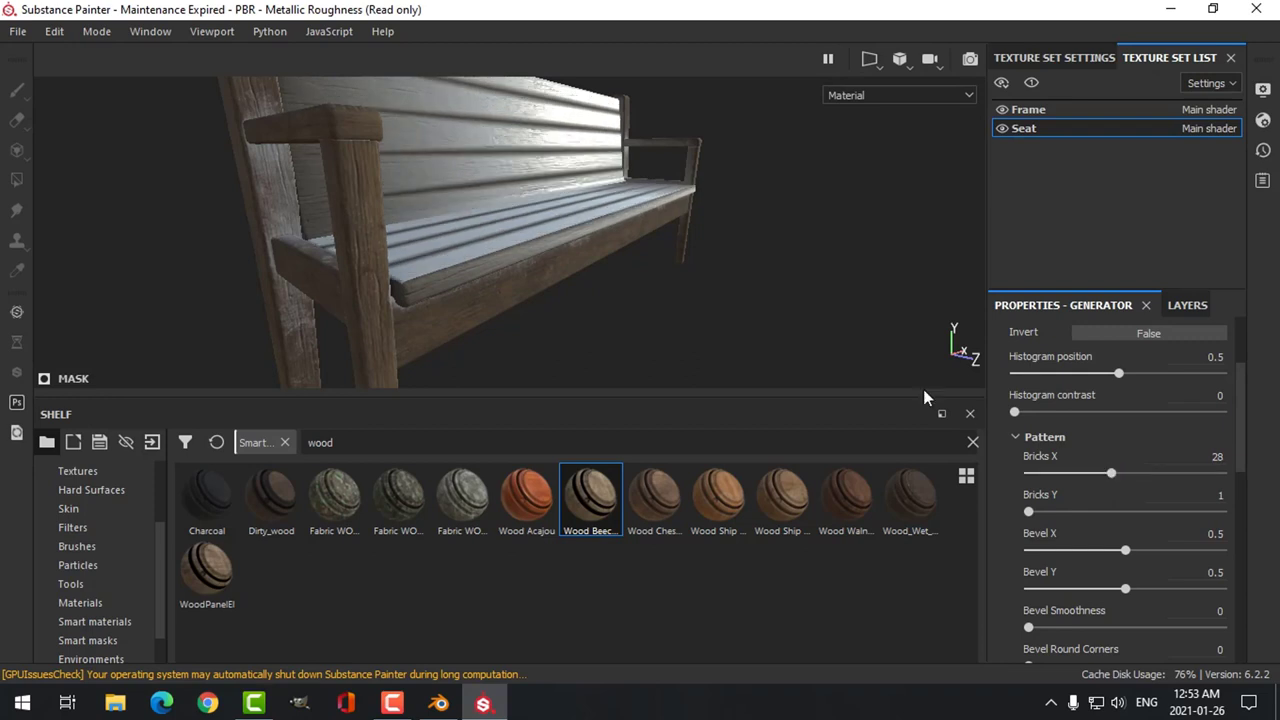
alt+drag(695, 250, 687, 329)
Set the brick Bevel Y to 0 and reduce Bevel X to about 0.19.
key(f)
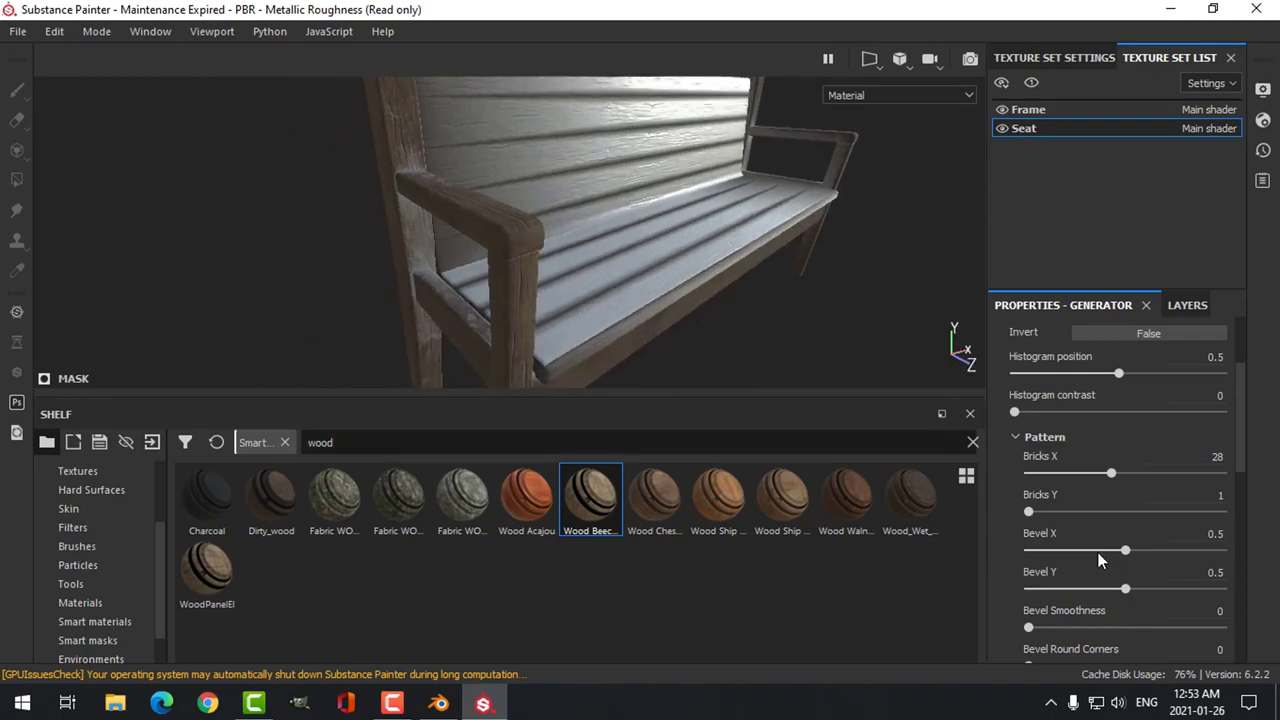
mouse_move(1126, 594)
mouse_down()
mouse_move(1030, 590)
mouse_move(1091, 588)
mouse_up()
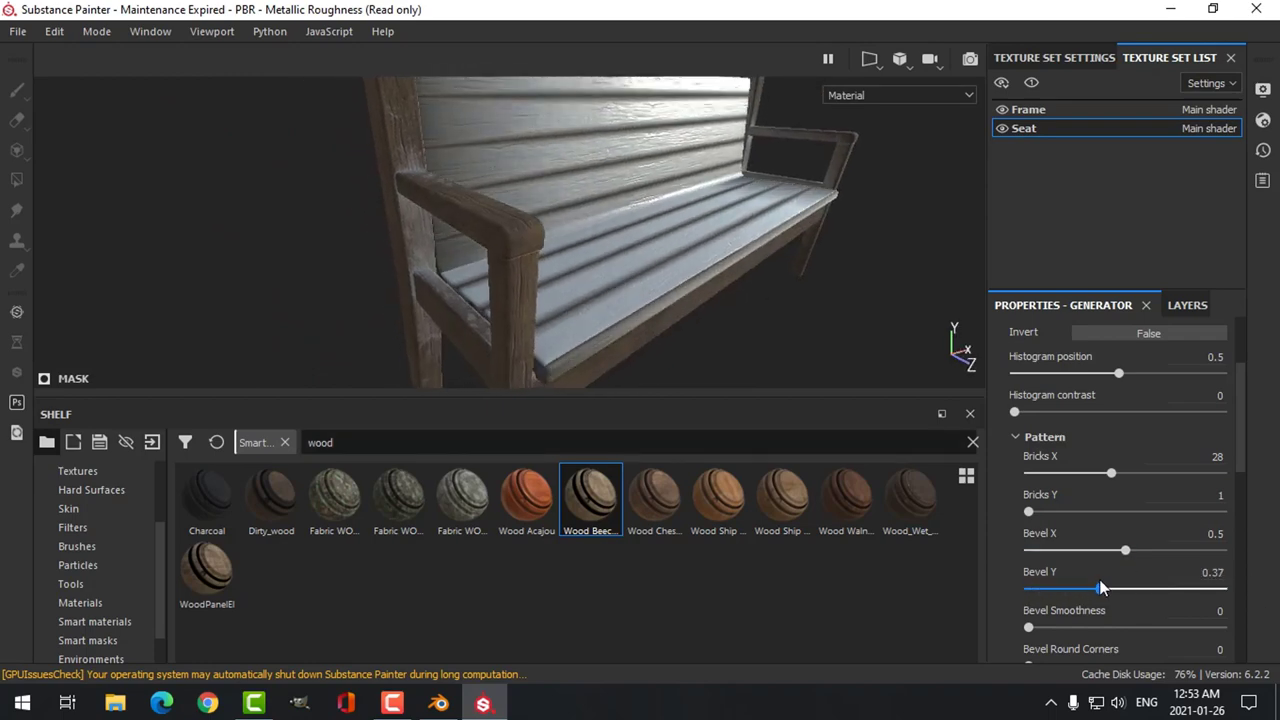
click(1027, 588)
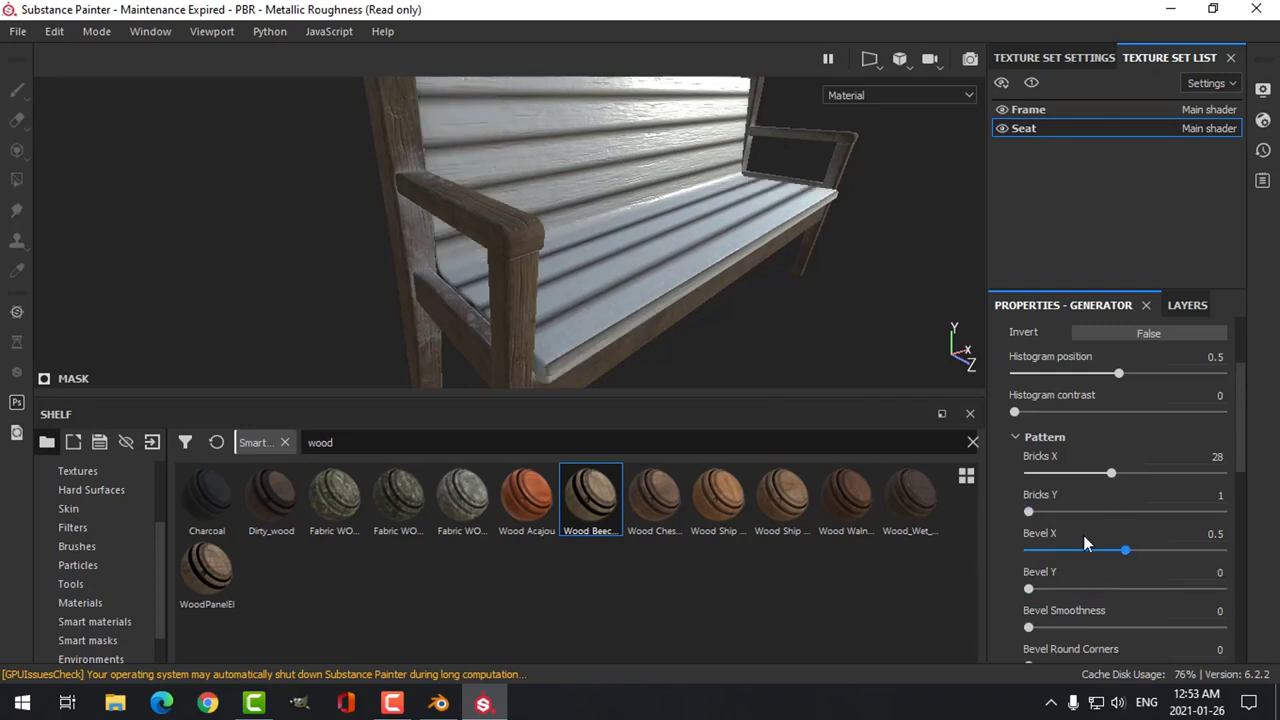
drag(1127, 557, 1066, 561)
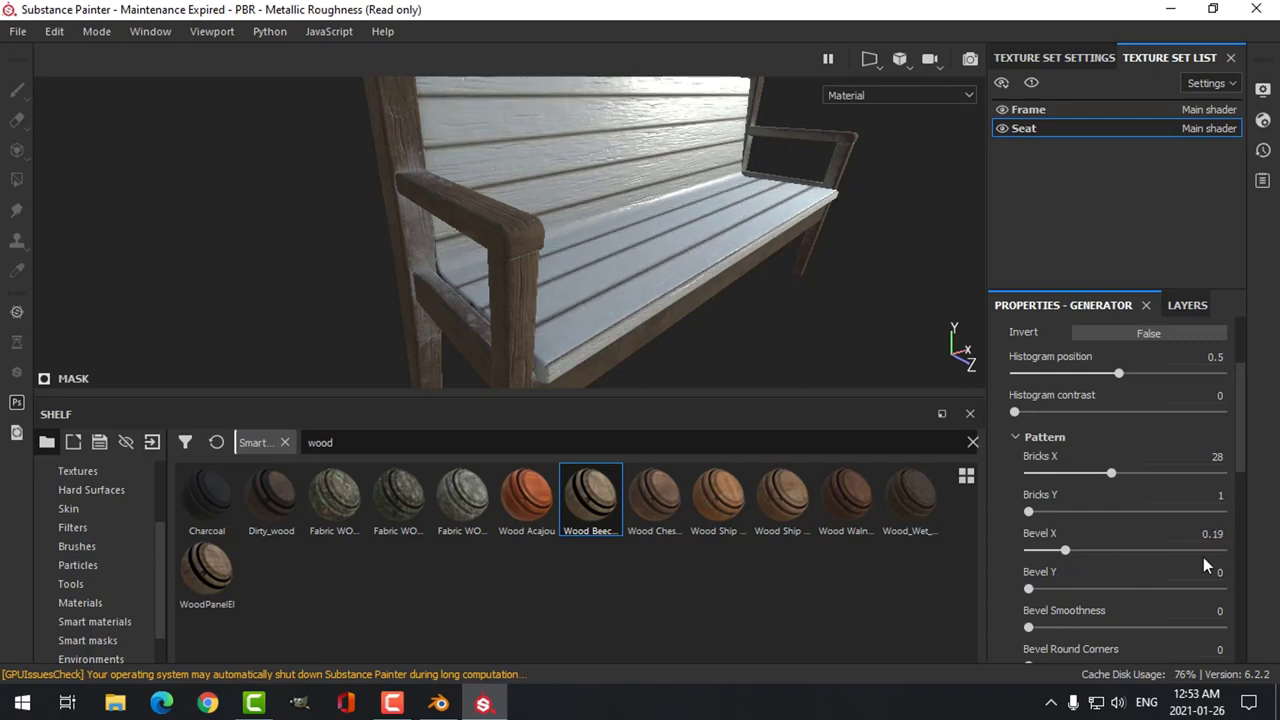
Restrict Fill layer 1 to the height channel at -1, carving grooves between planks.
click(1187, 305)
click(1028, 378)
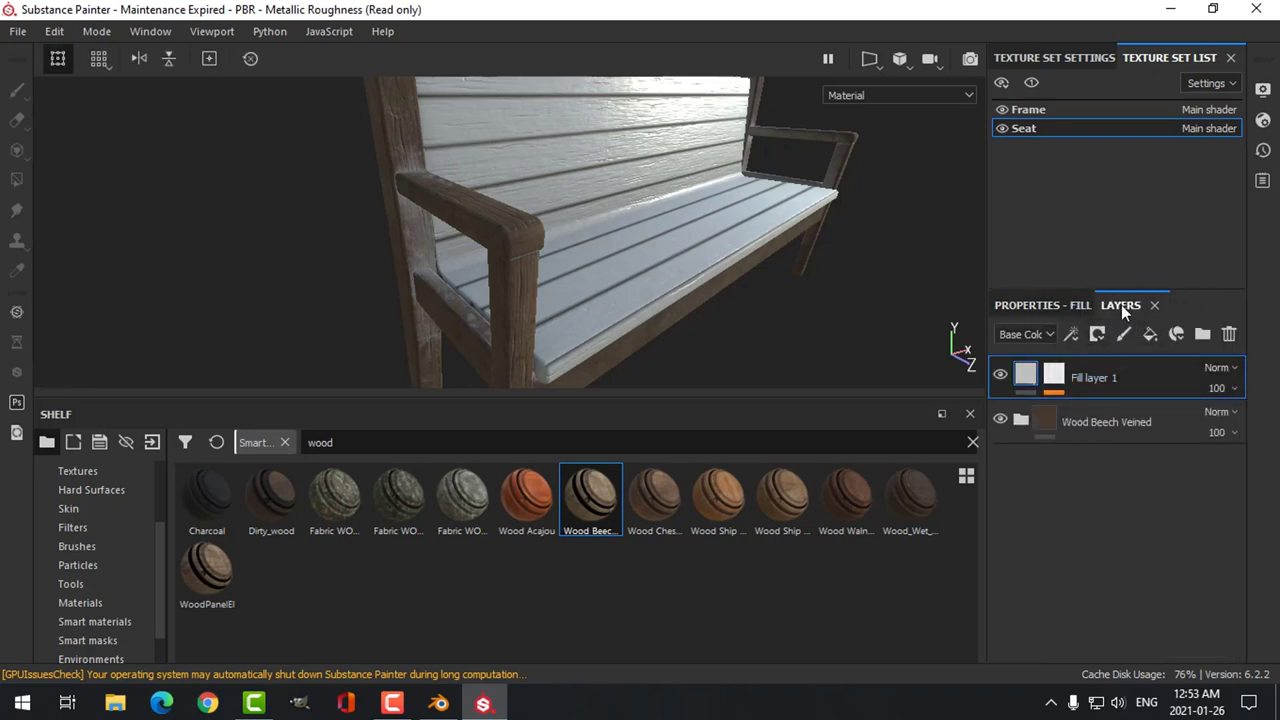
click(1060, 304)
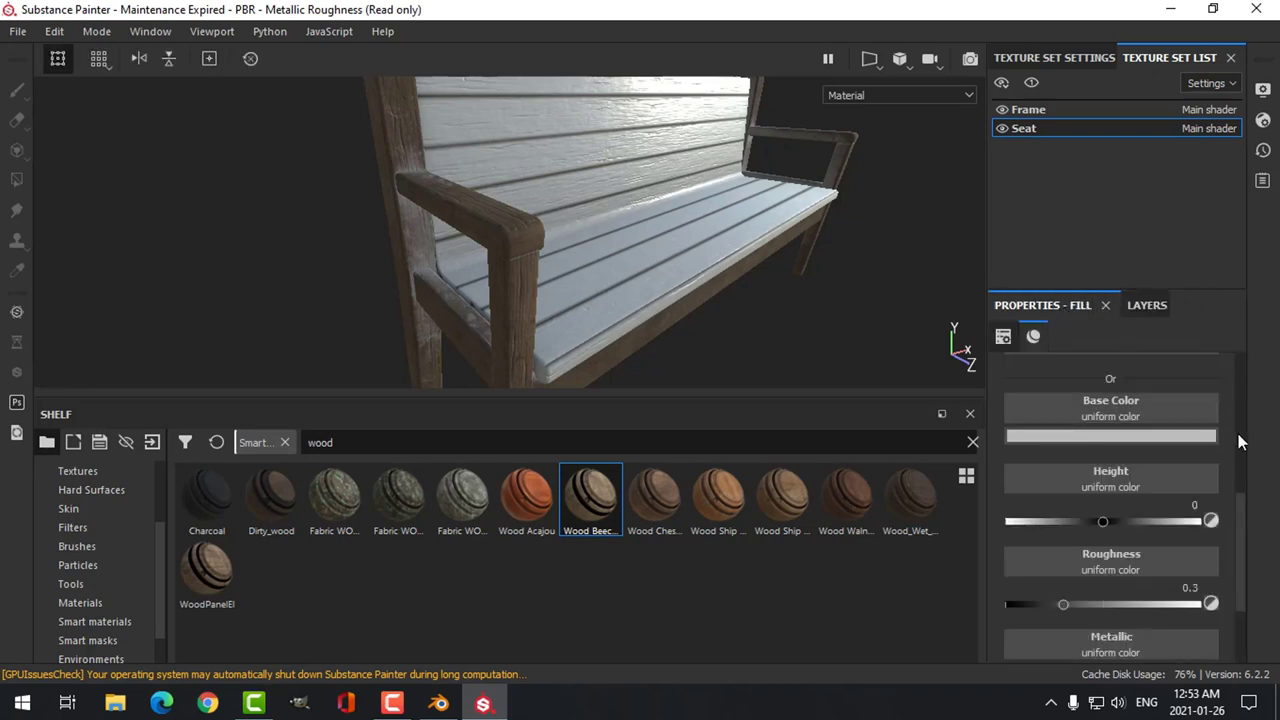
scroll(1236, 520, up, 3)
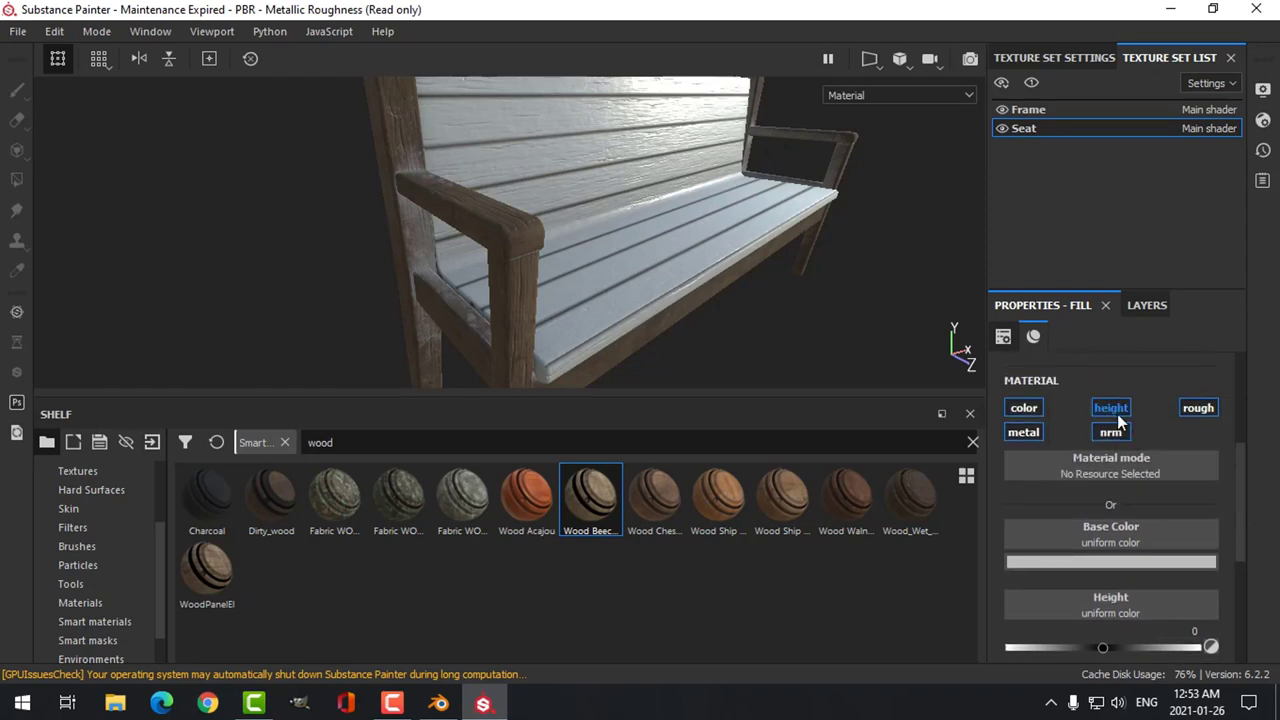
click(1117, 414)
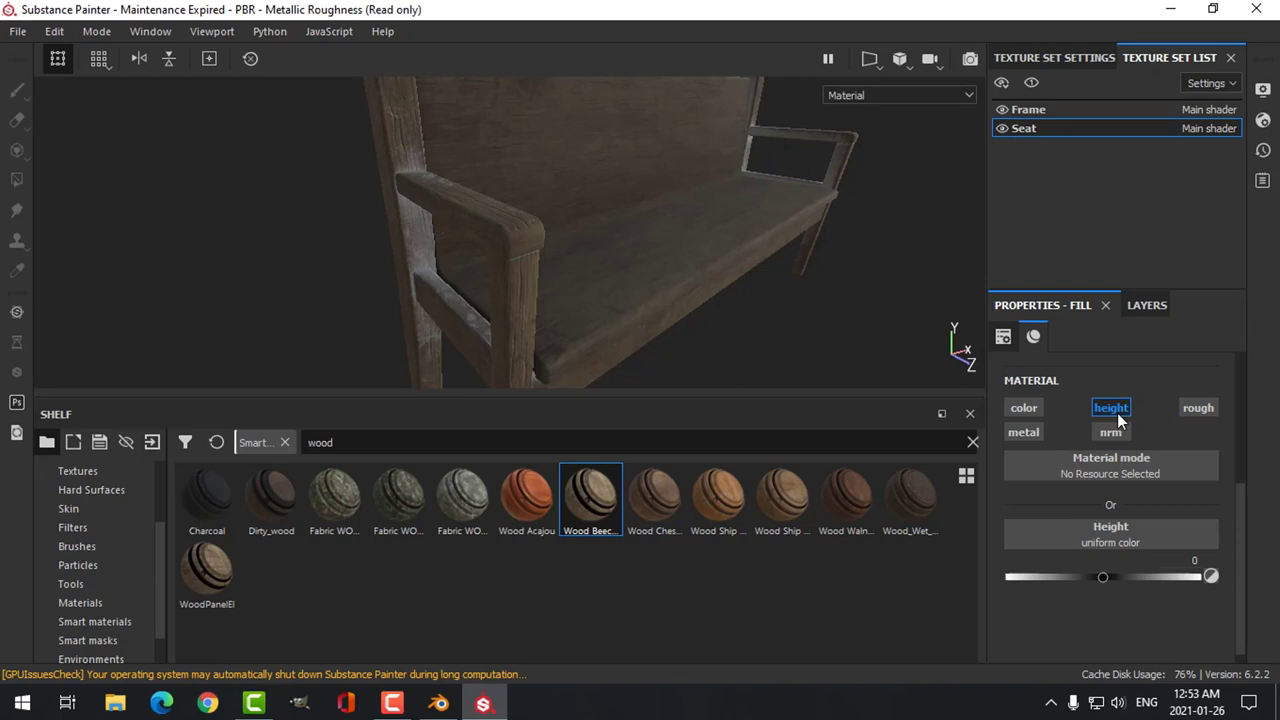
drag(1103, 579, 1001, 580)
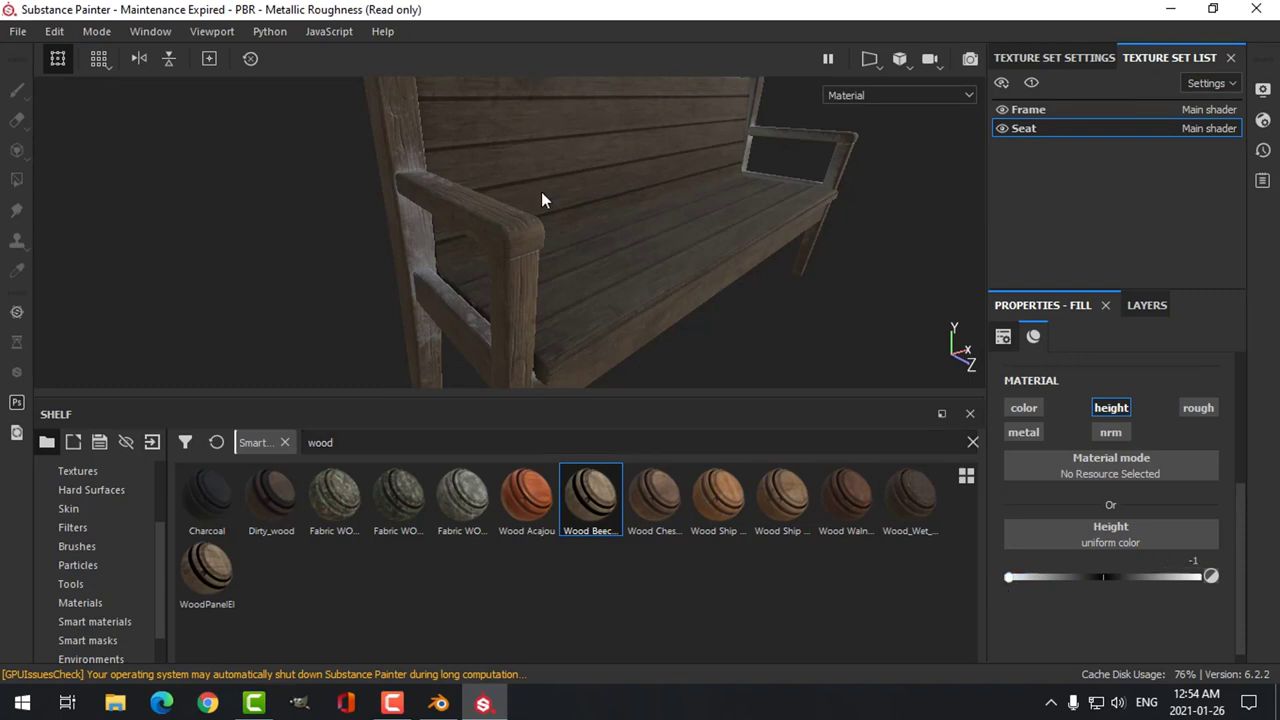
alt+drag(543, 200, 685, 235)
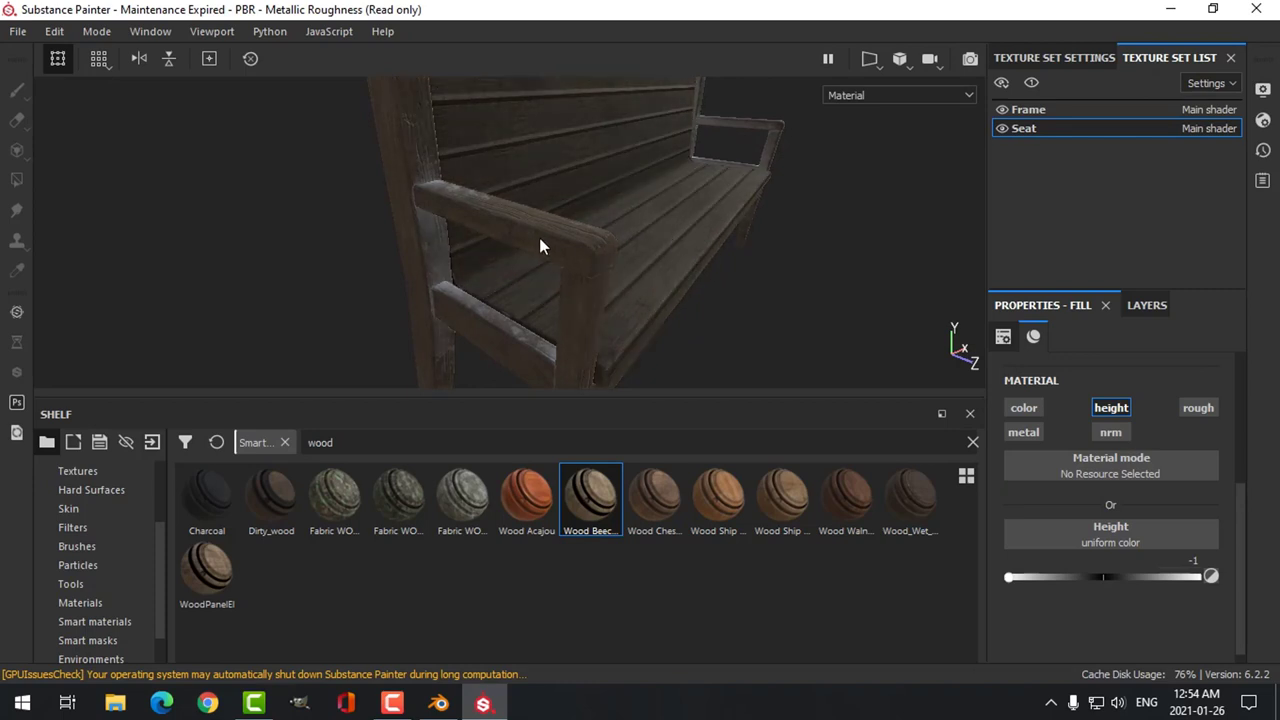
alt+drag(539, 246, 420, 263)
alt+drag(694, 231, 589, 227)
Lower the brick plank mask's histogram position and check the underside of the seat.
click(1162, 307)
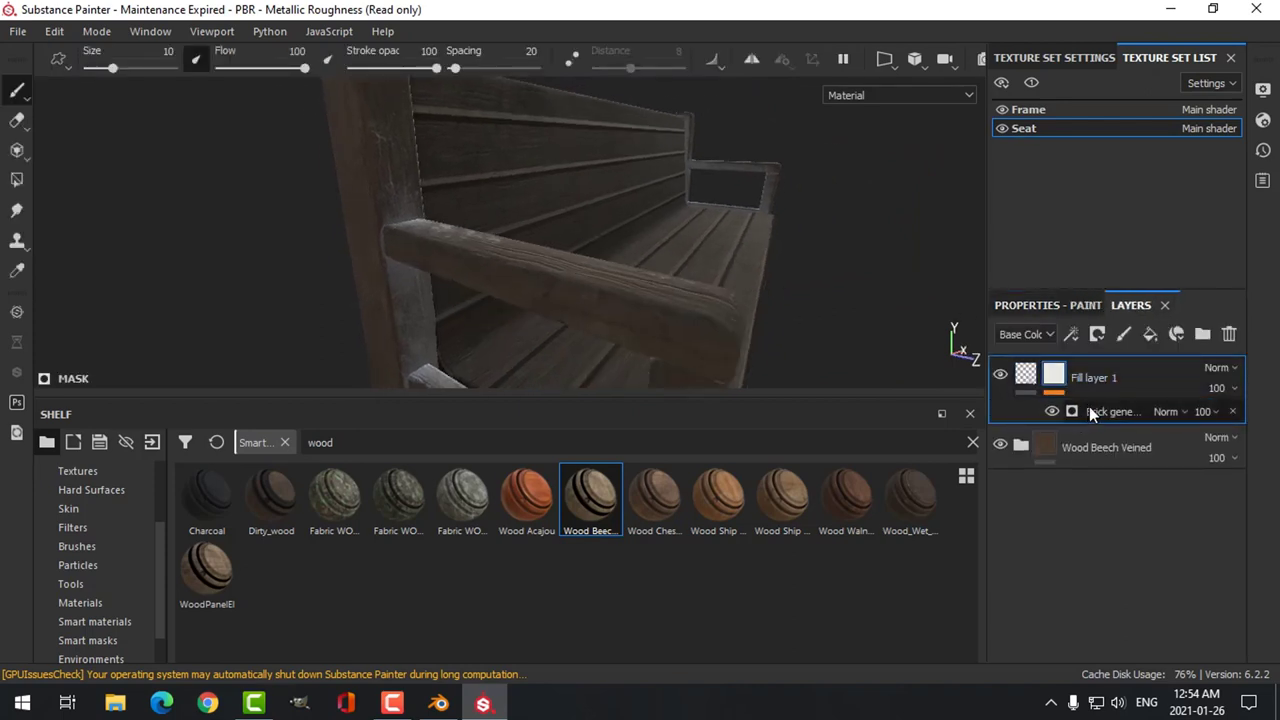
click(1090, 404)
click(1097, 306)
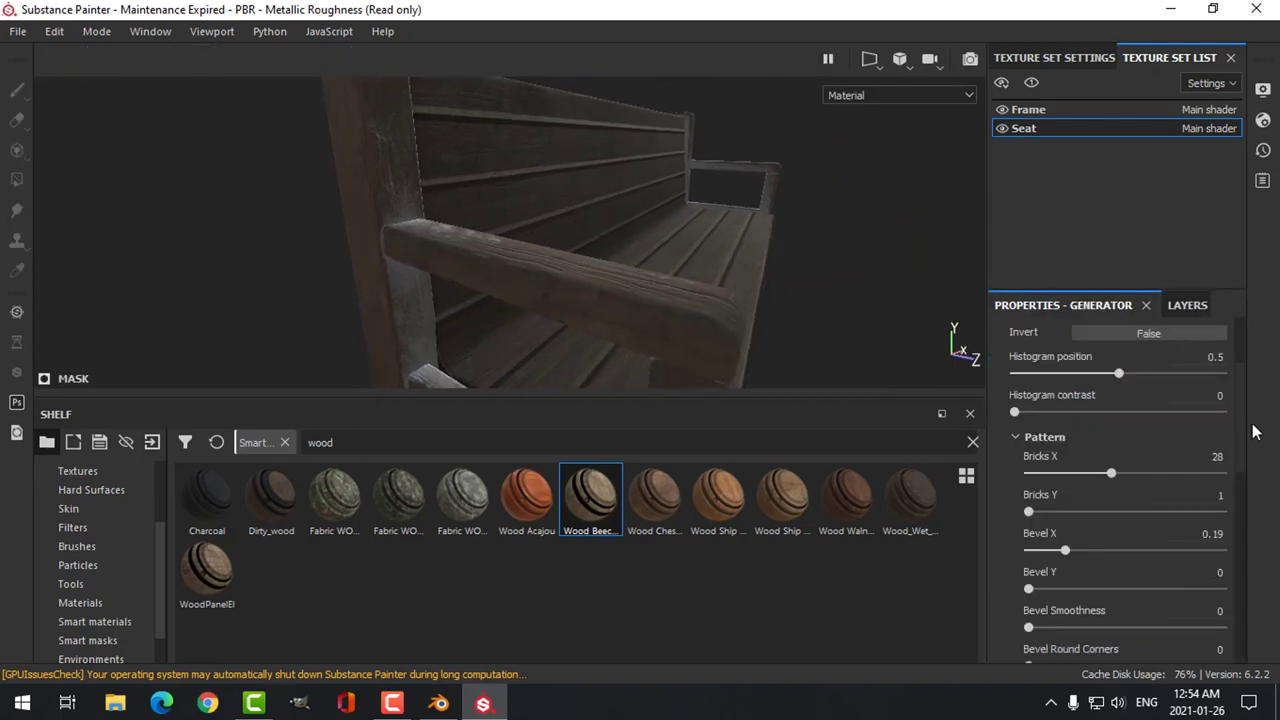
drag(1117, 373, 1049, 374)
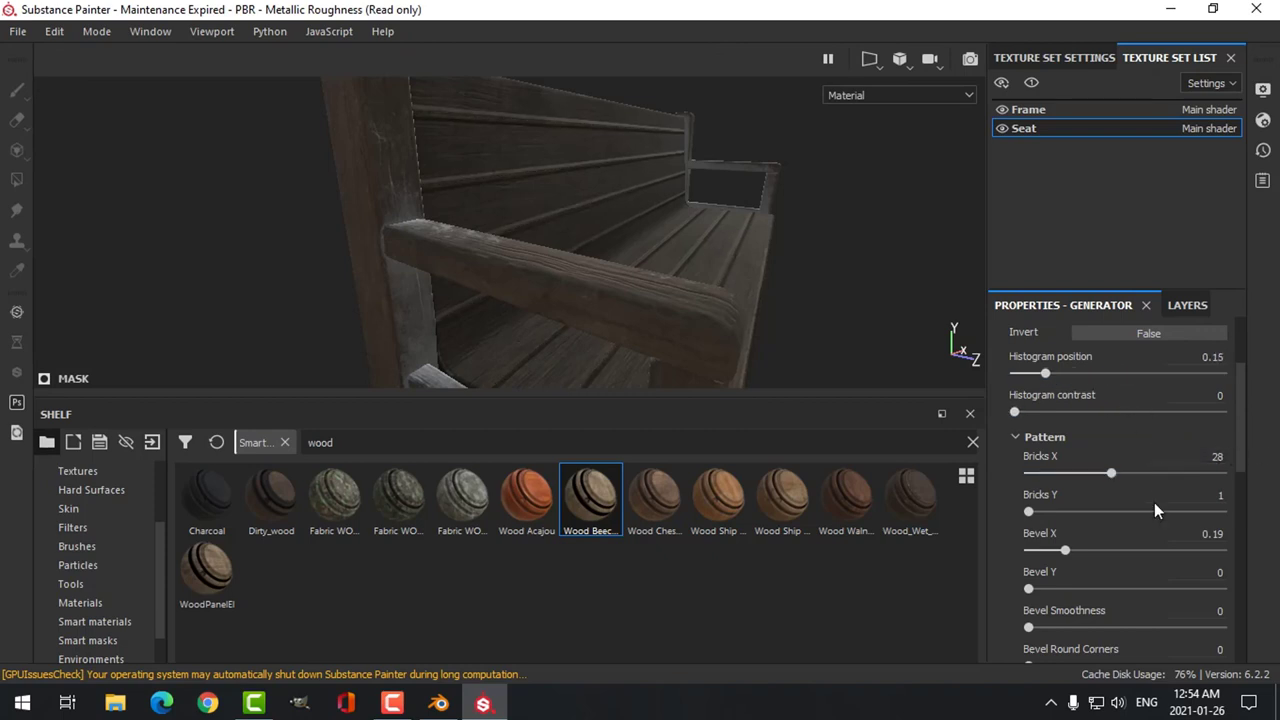
alt+drag(821, 348, 745, 267)
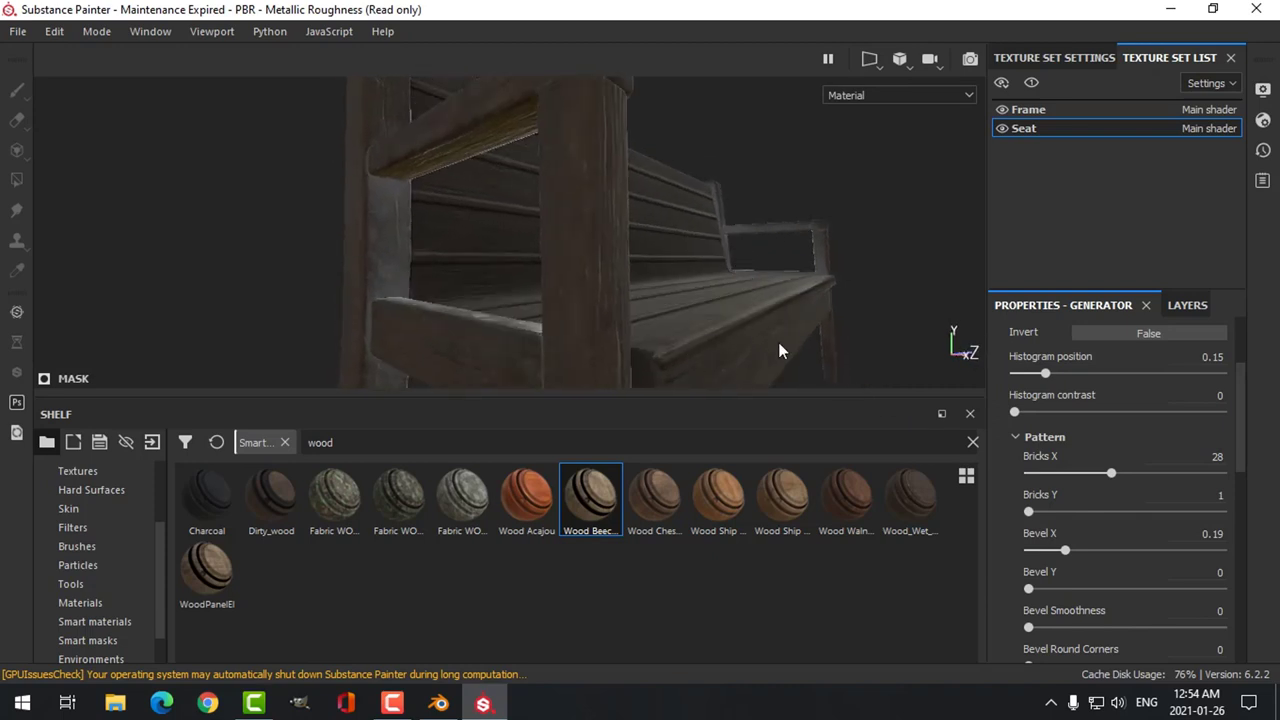
alt+drag(778, 348, 743, 291)
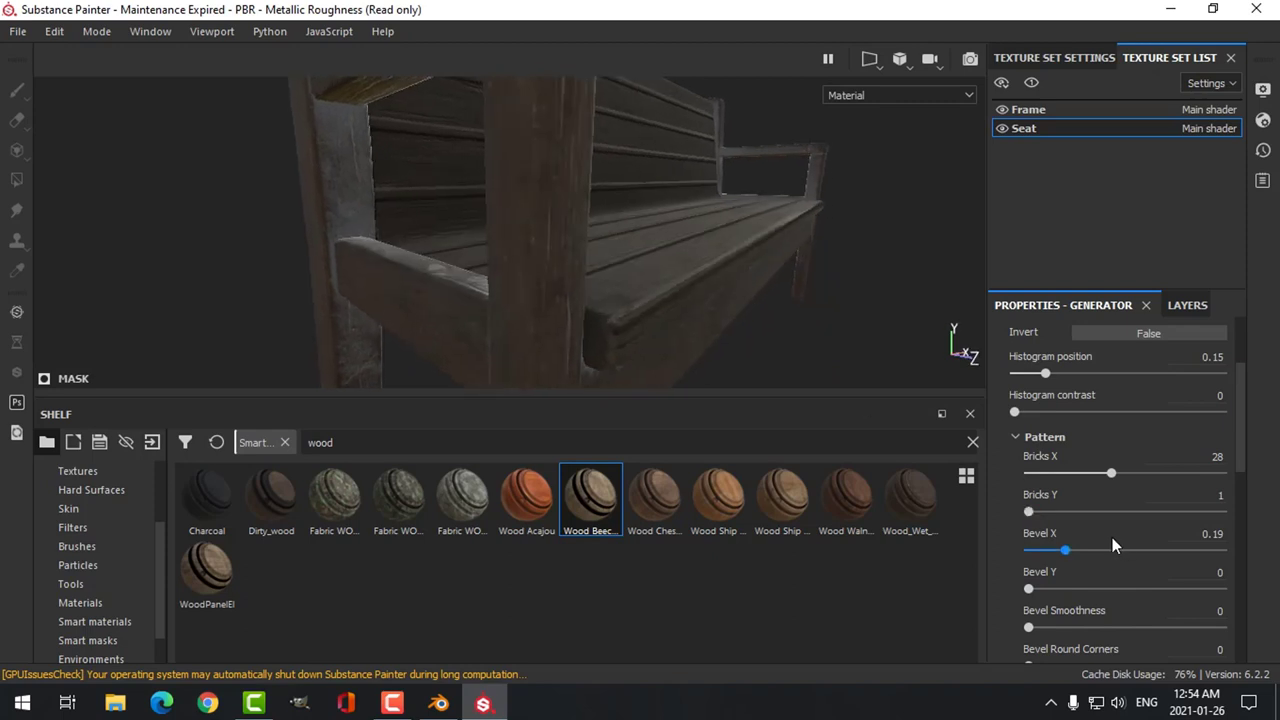
Fine-tune the planks' horizontal bevel, bevel smoothness, gap and offset variation.
drag(1069, 556, 1043, 551)
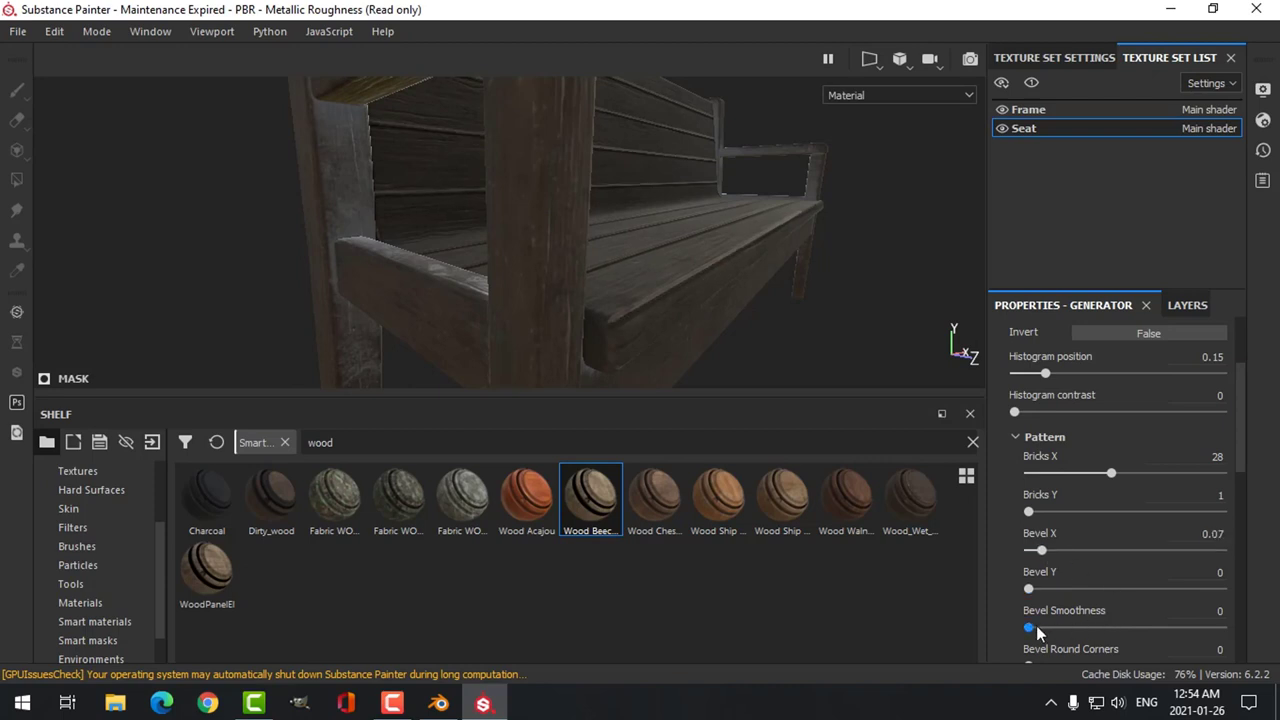
drag(1031, 628, 1069, 627)
scroll(1236, 483, down, 4)
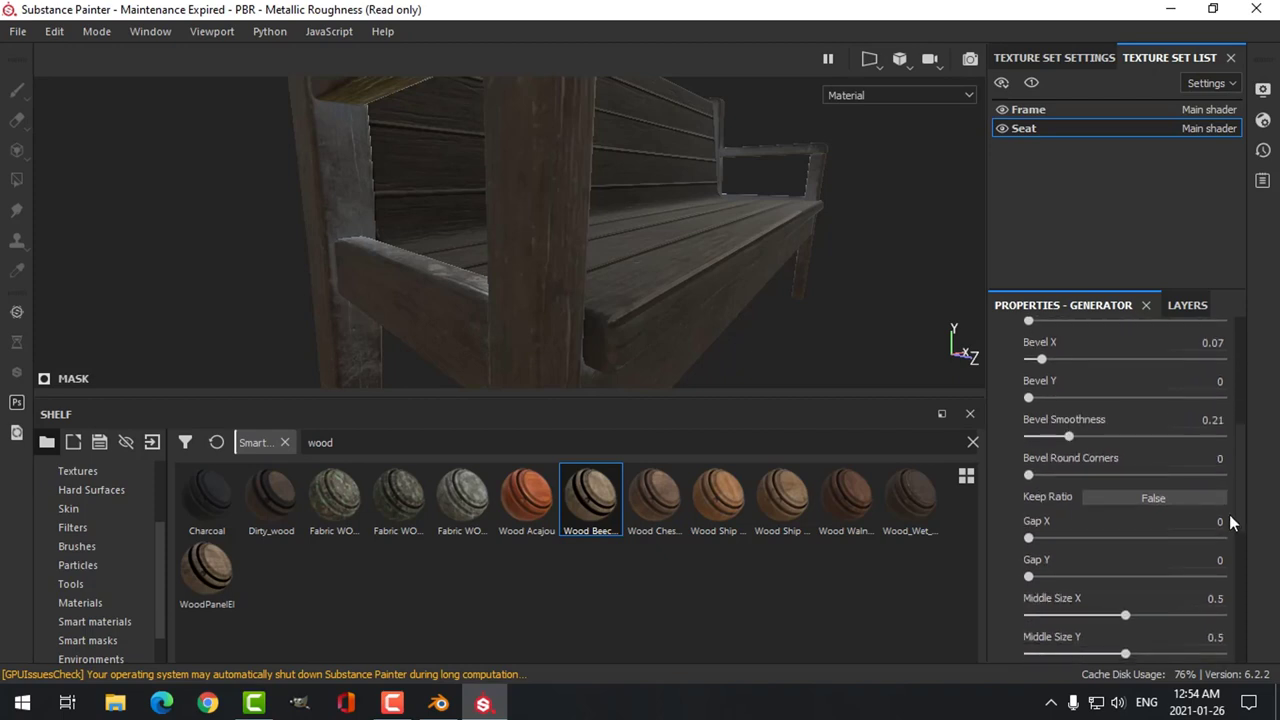
scroll(1228, 520, down, 1)
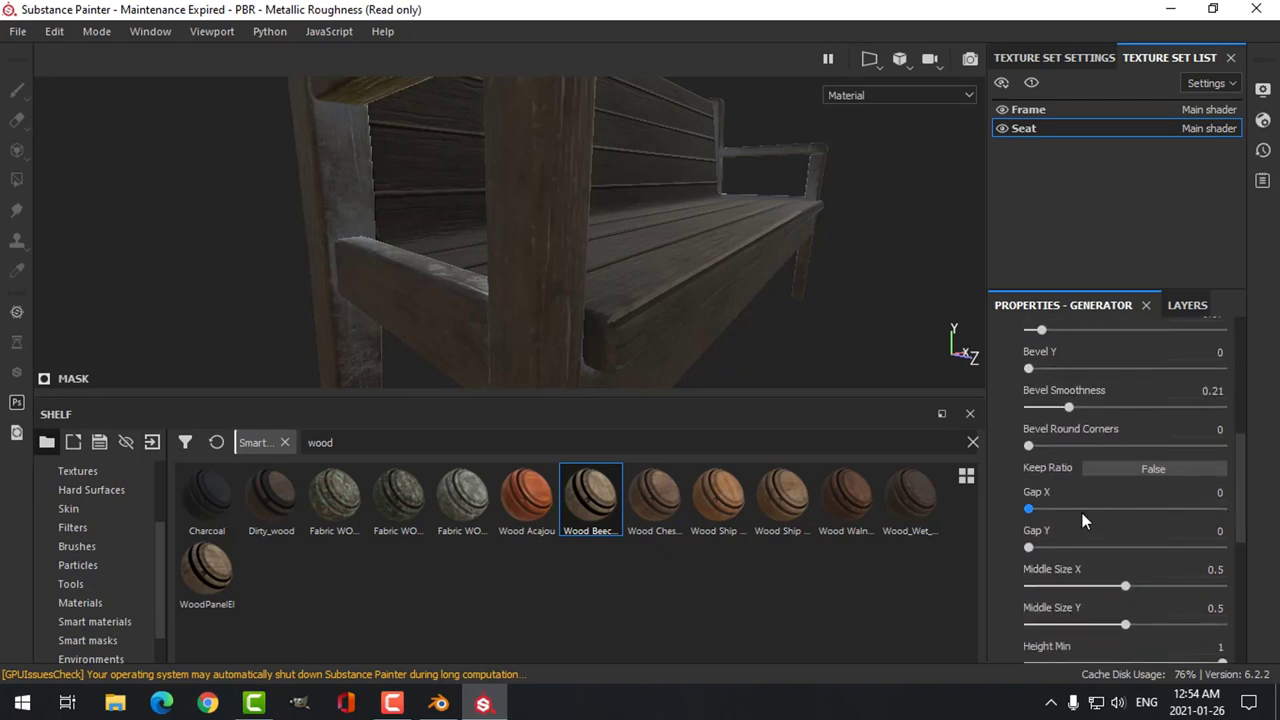
mouse_move(1033, 509)
mouse_down()
mouse_move(1063, 516)
mouse_move(1036, 509)
mouse_up()
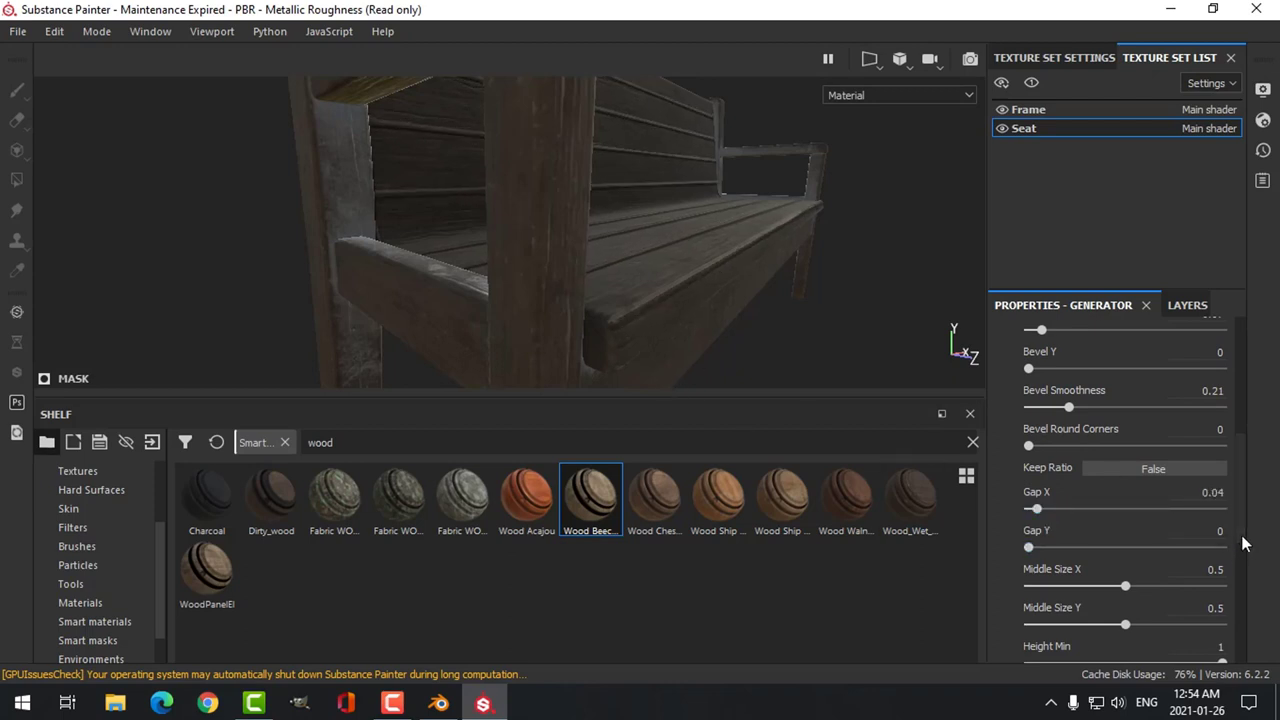
drag(1244, 515, 1229, 634)
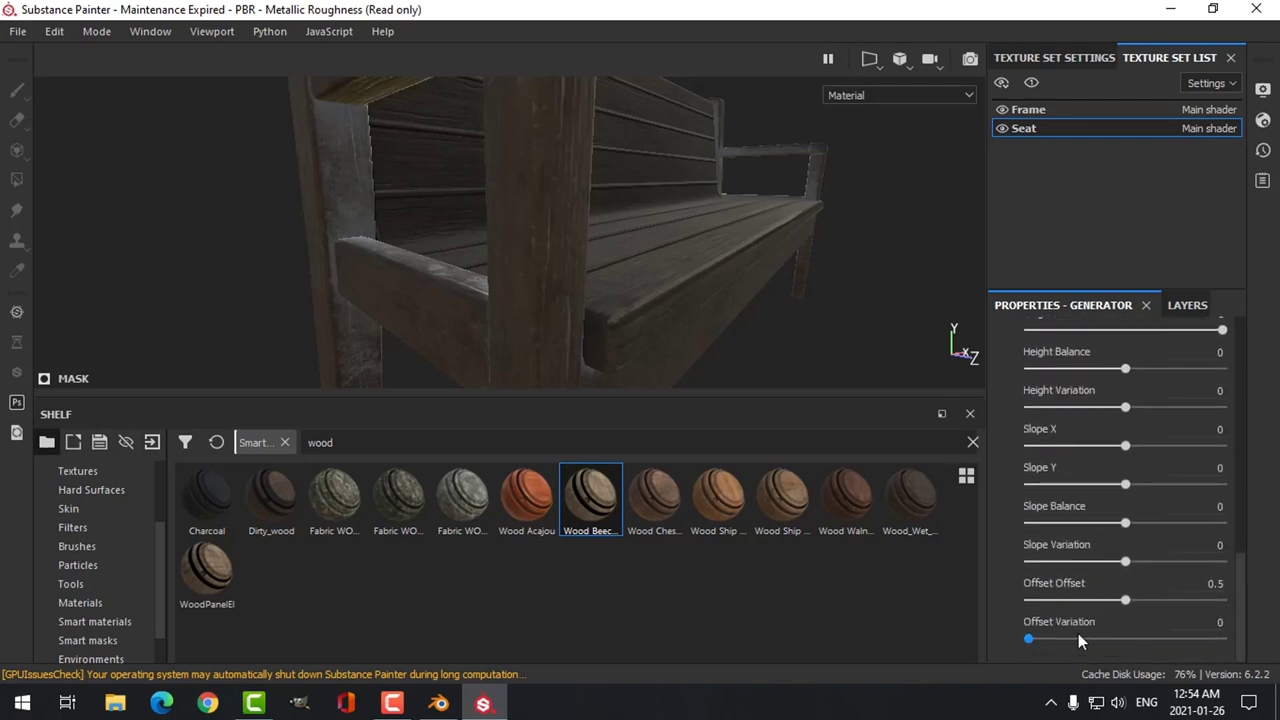
drag(1030, 640, 1044, 640)
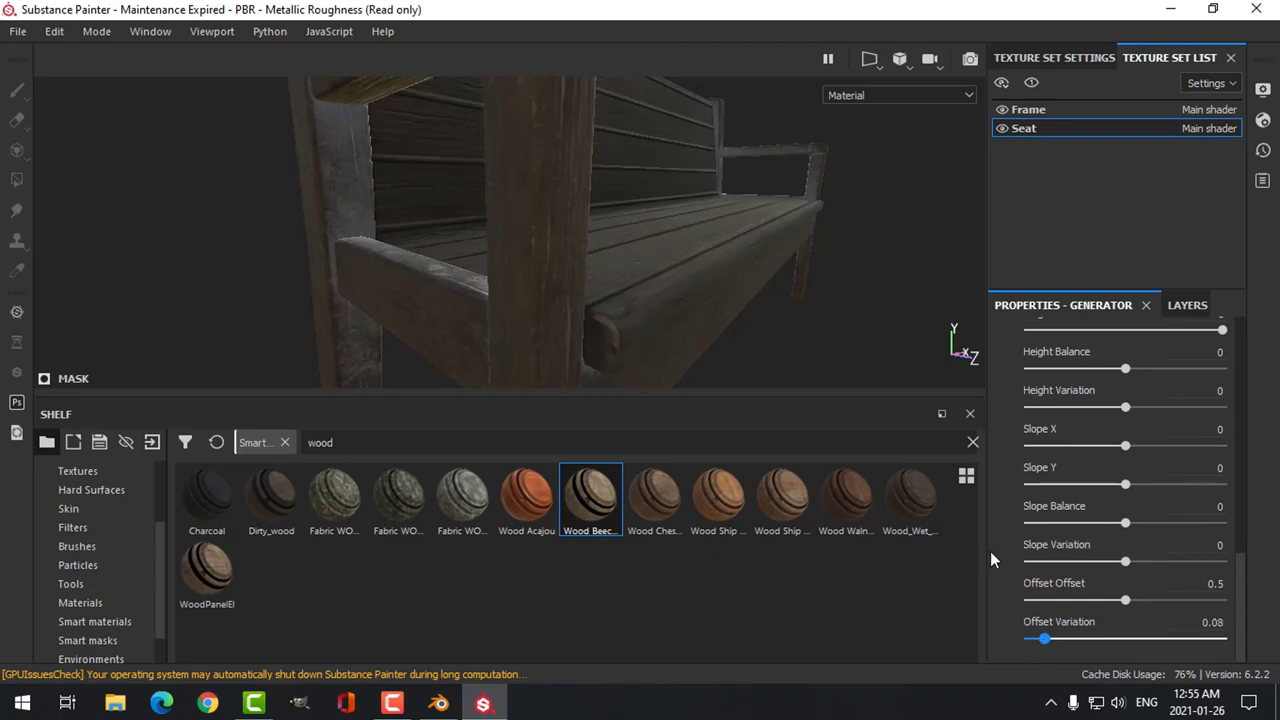
Add a new Fill layer 2 on top of the Seat layer stack.
alt+drag(725, 267, 620, 270)
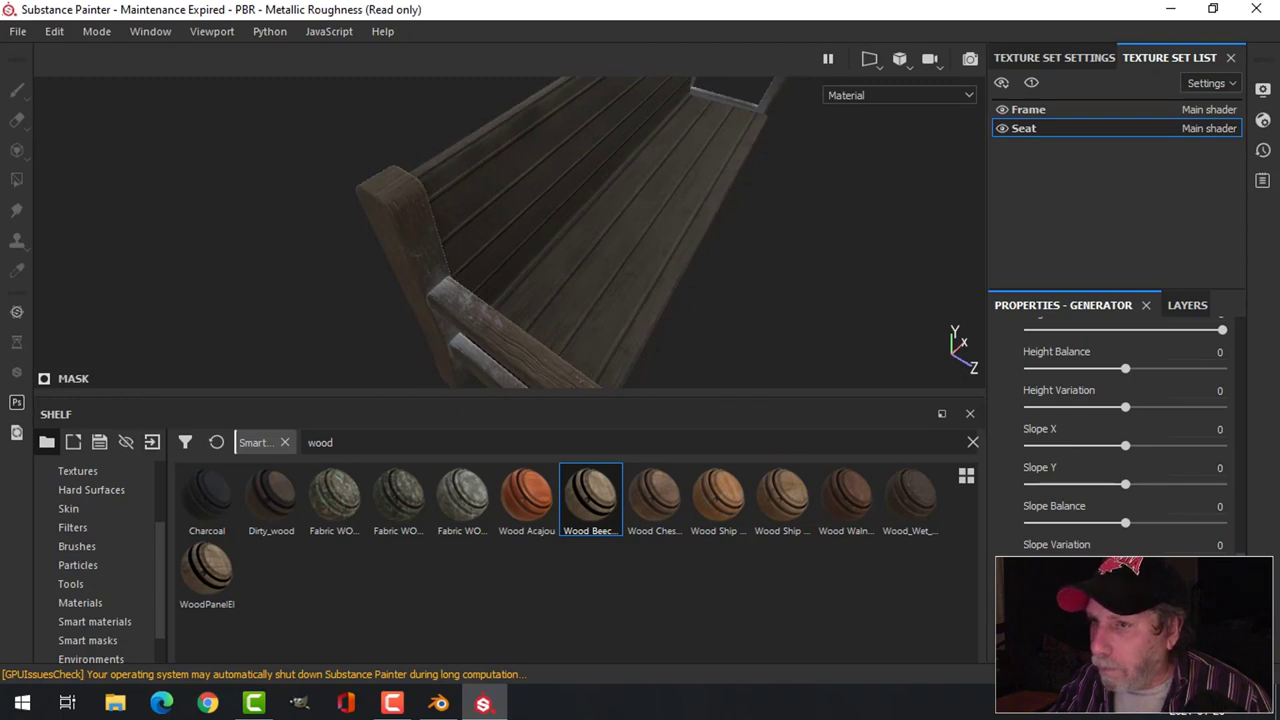
alt+drag(694, 323, 569, 246)
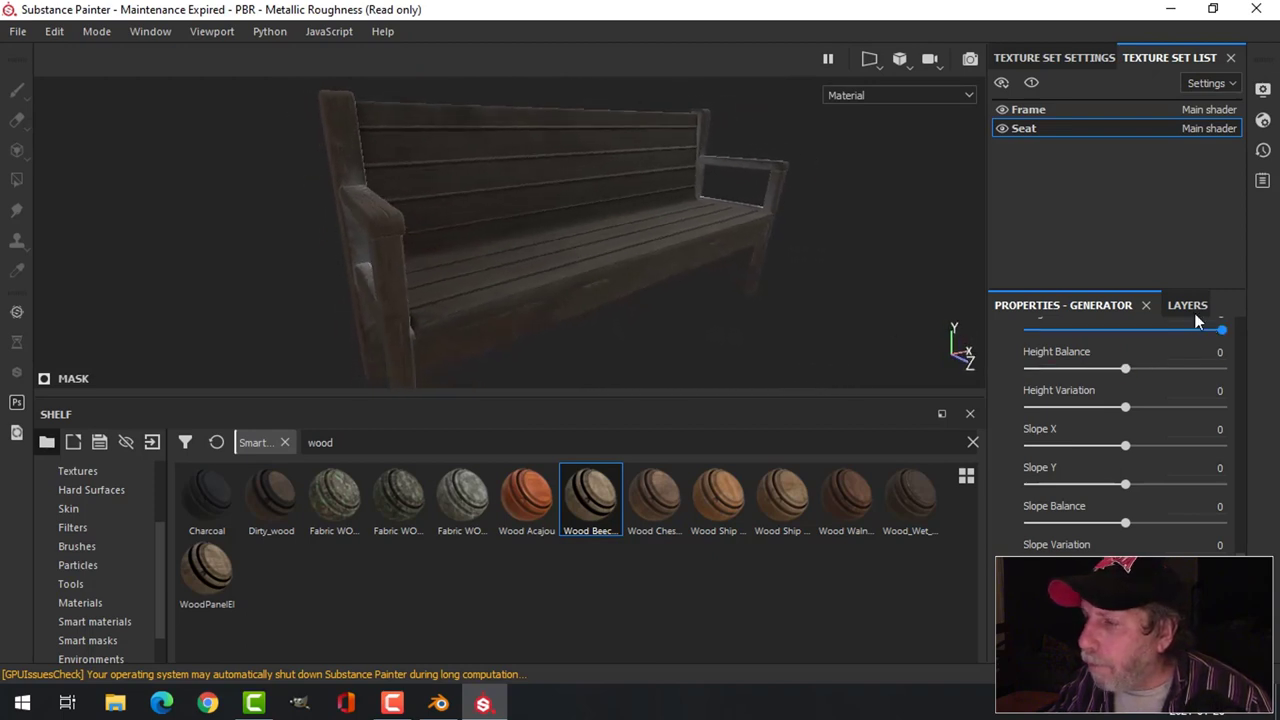
click(1188, 305)
click(1024, 388)
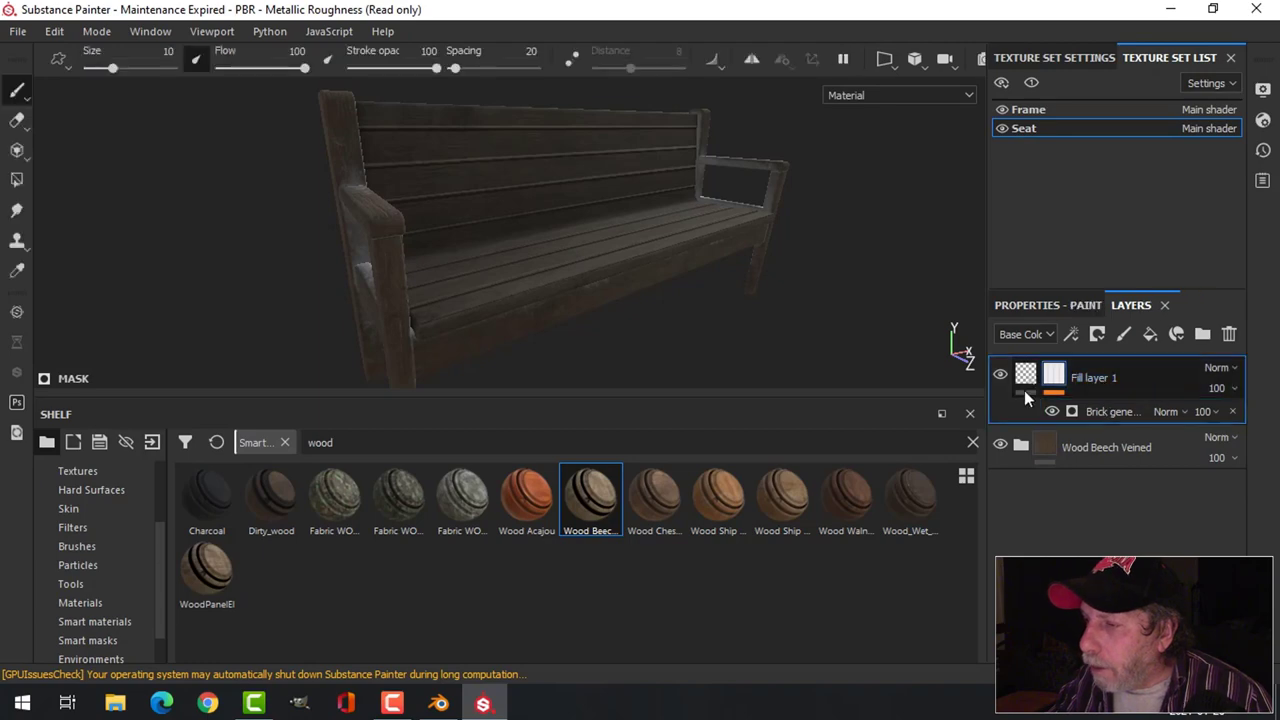
click(1150, 334)
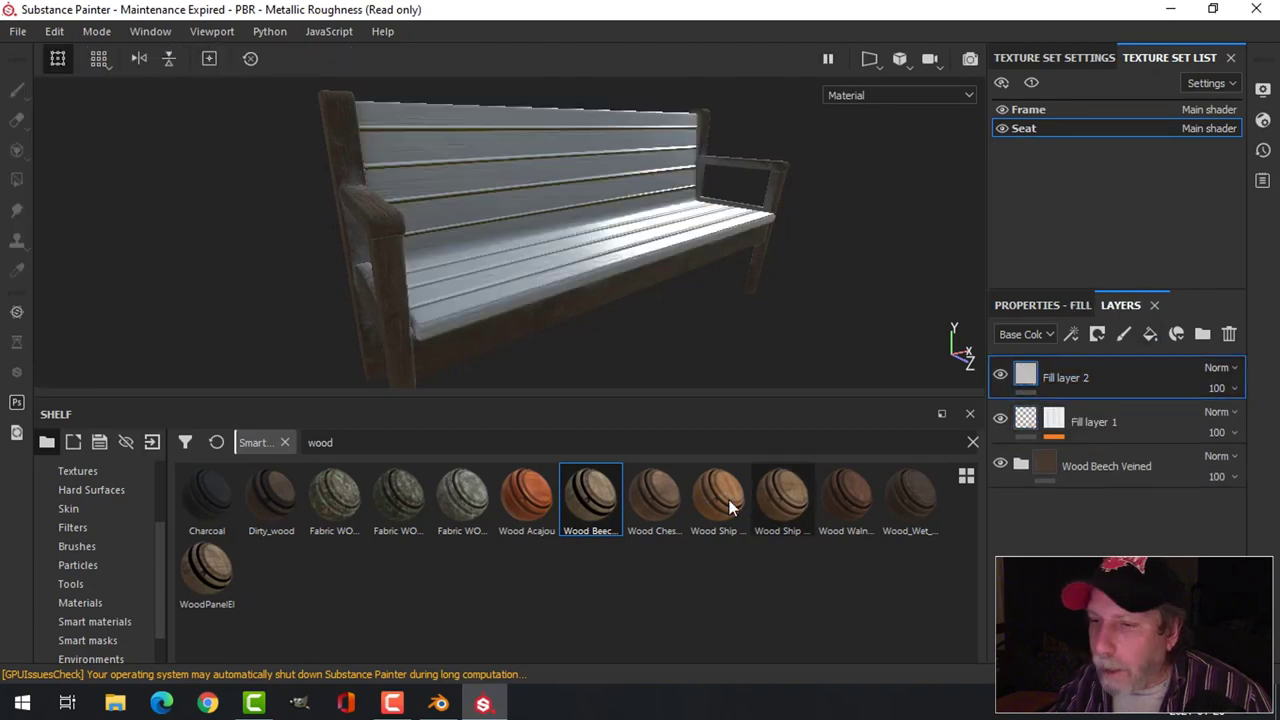
Give Fill layer 2 a black mask, trying then undoing the Dirt Dry and Dirt Soft Edges smart masks.
right_click(1065, 378)
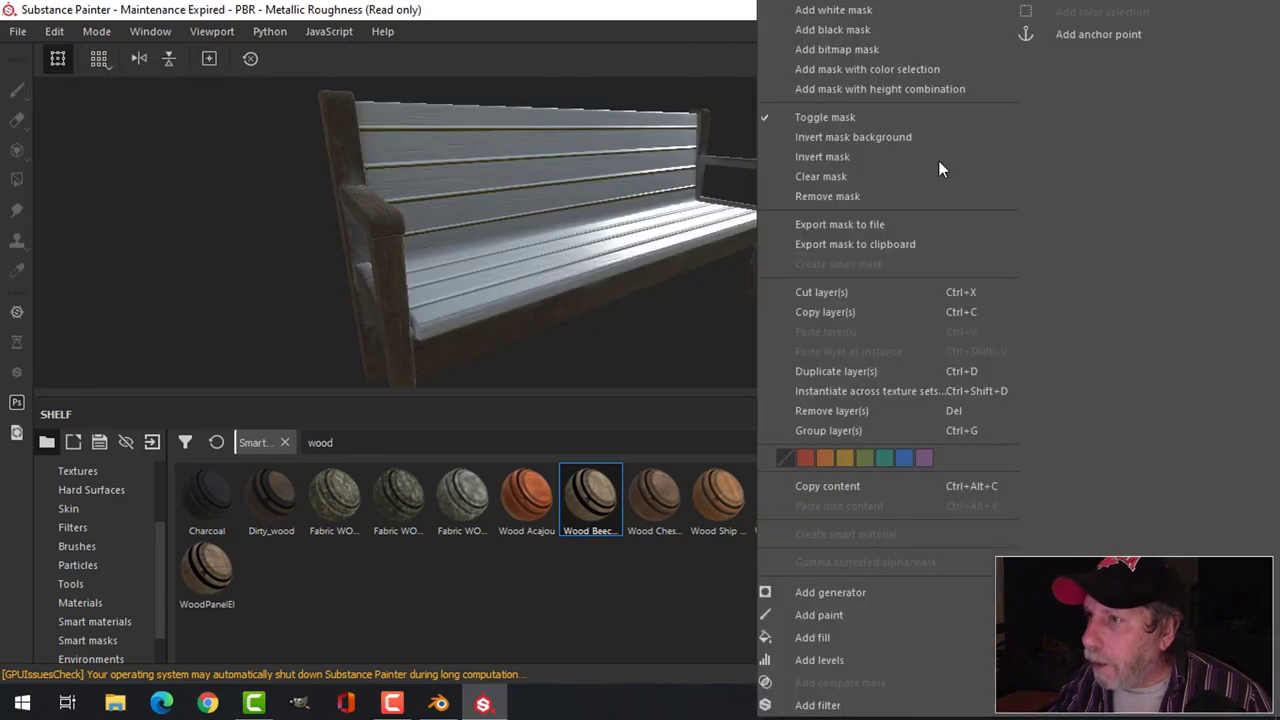
click(848, 29)
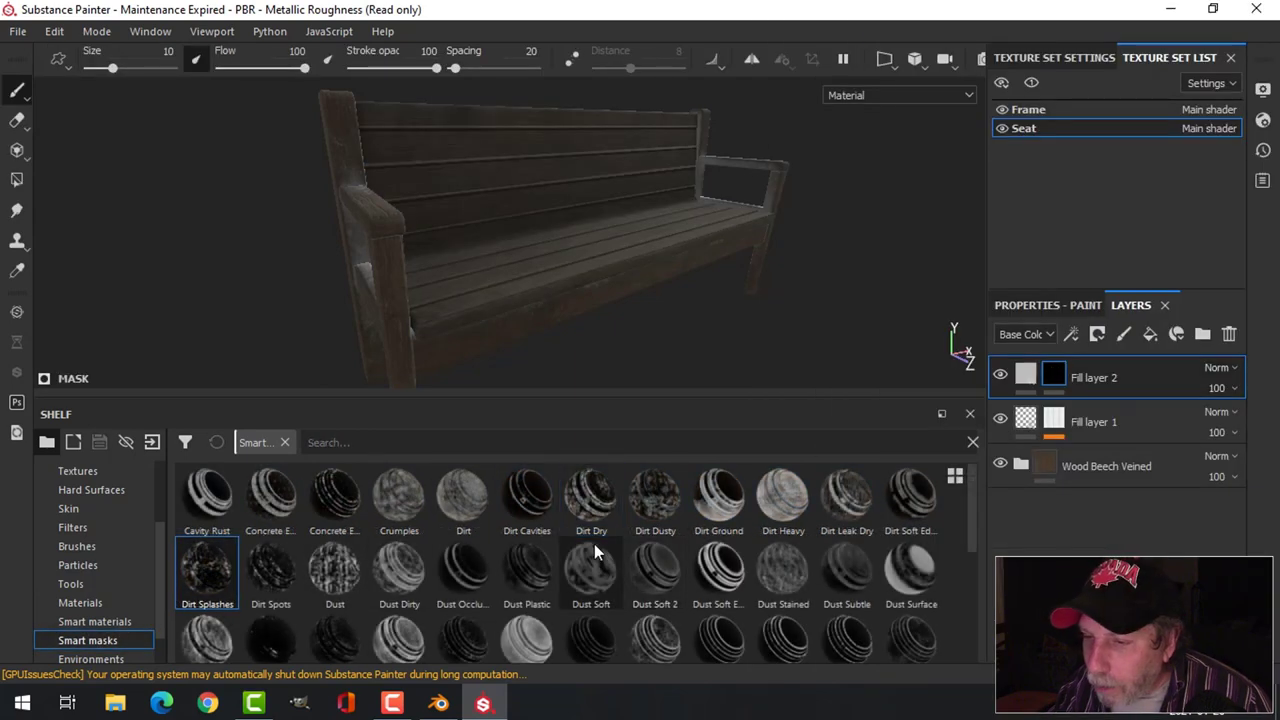
drag(598, 505, 1057, 380)
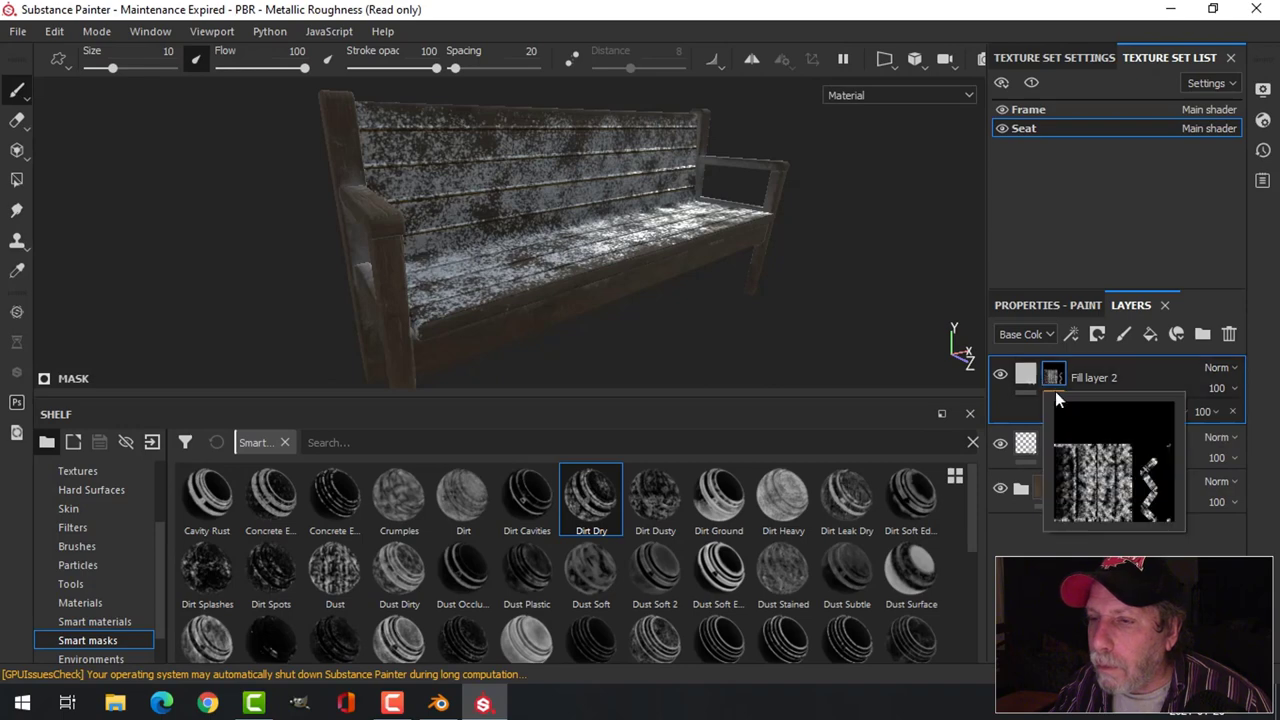
key(ctrl+z)
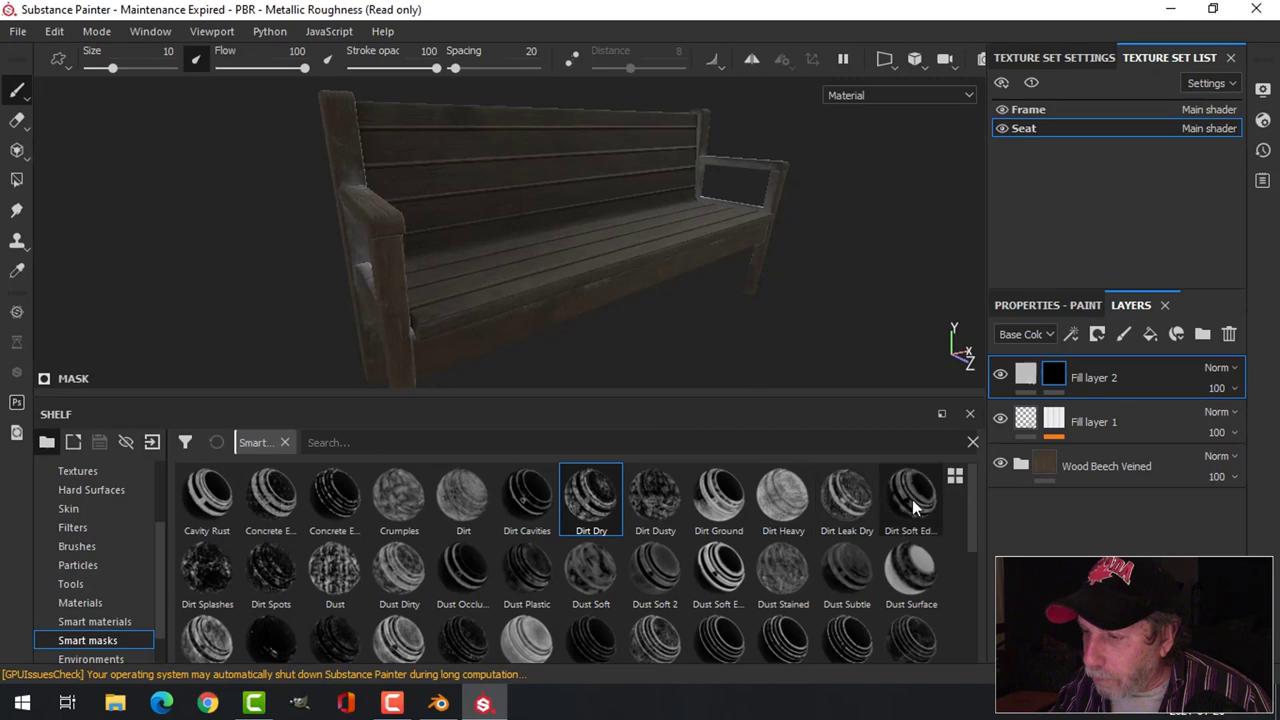
drag(912, 505, 1054, 376)
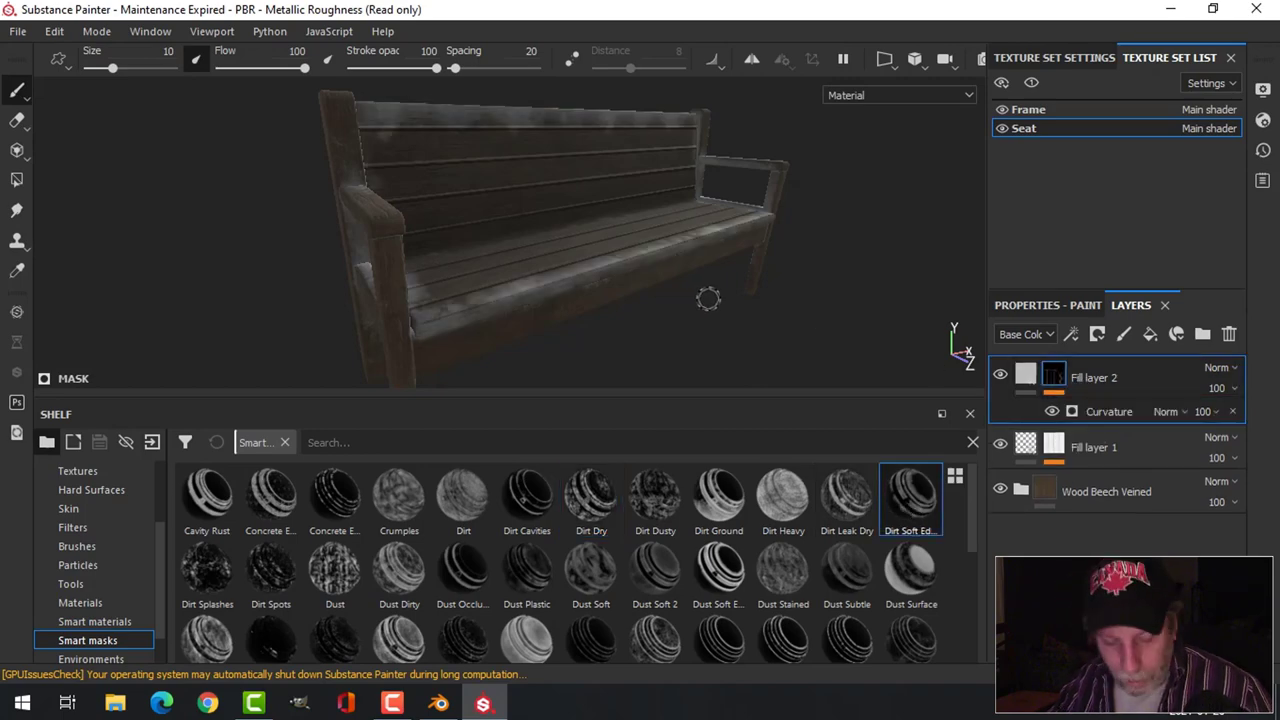
key(ctrl+z)
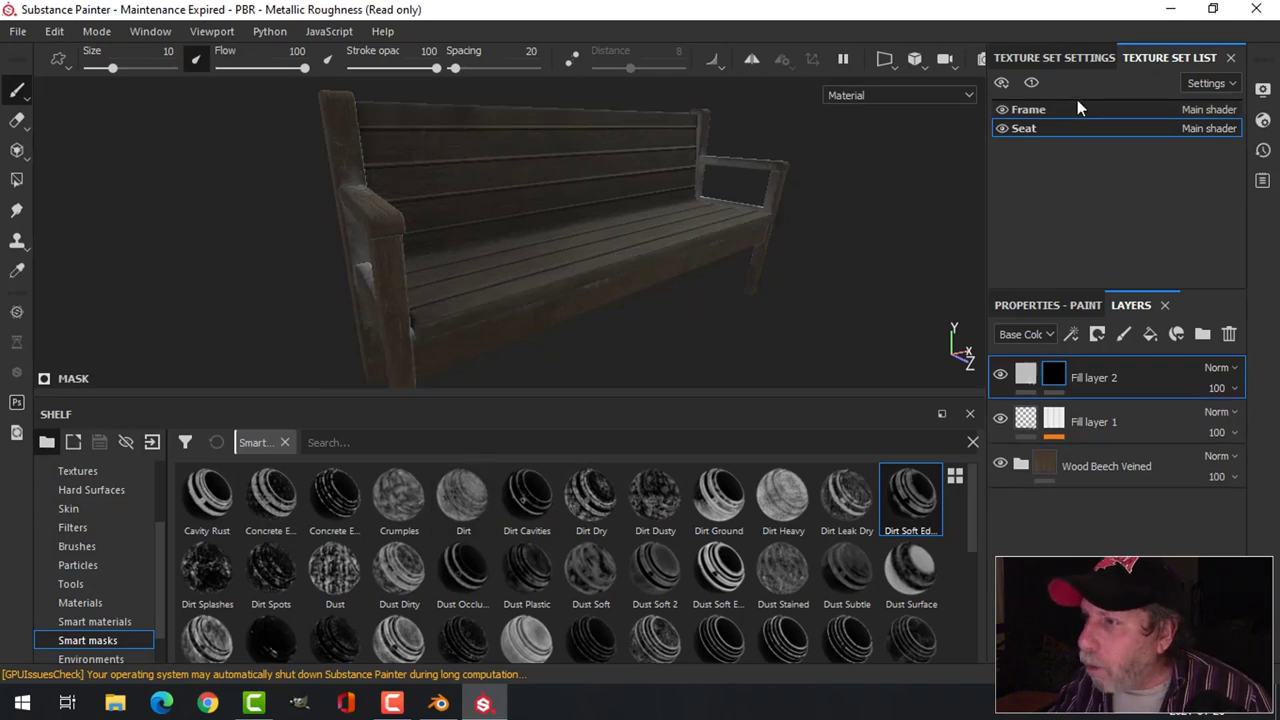
Copy the Frame's Dirt2 layer and paste it into the Seat stack.
click(1077, 104)
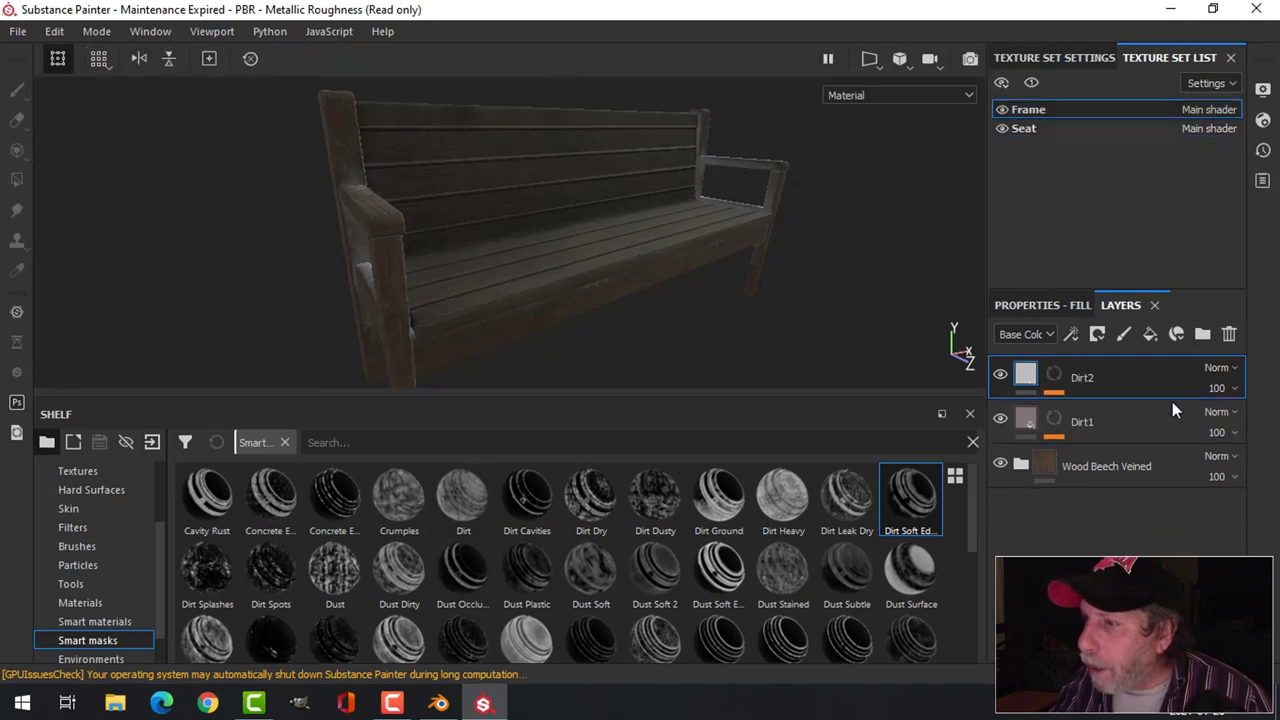
right_click(1084, 380)
click(820, 311)
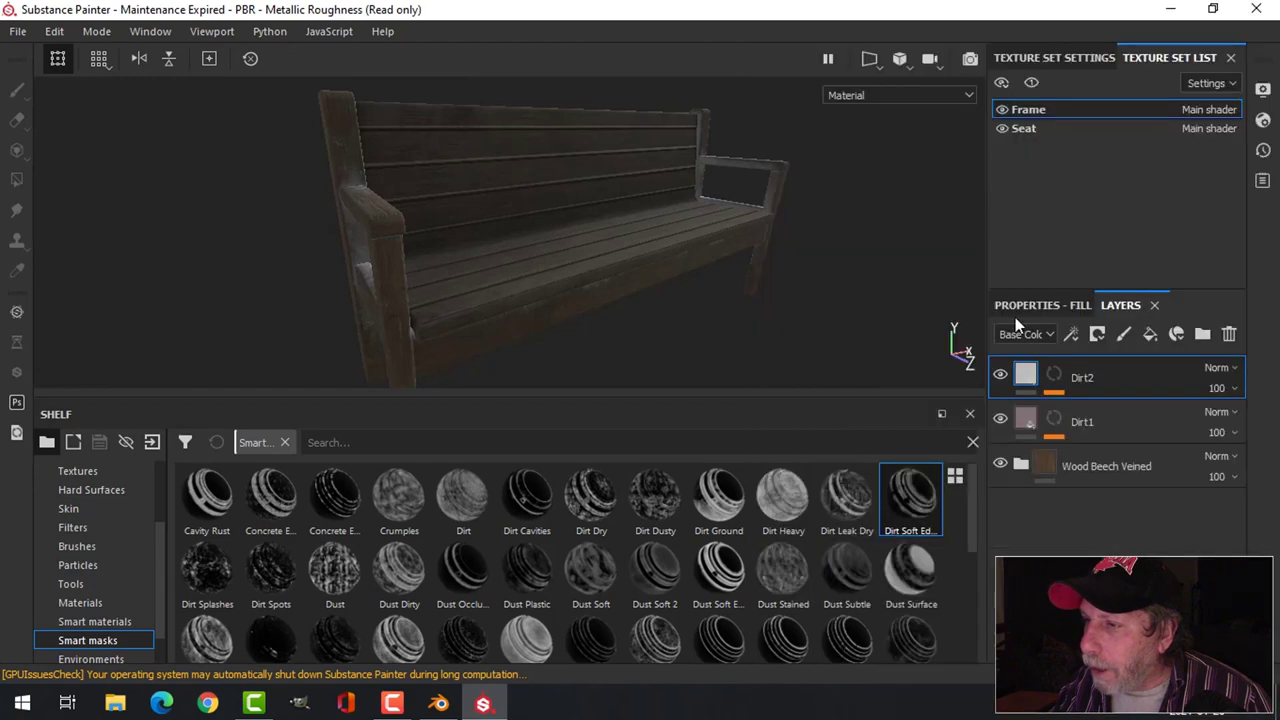
click(1043, 129)
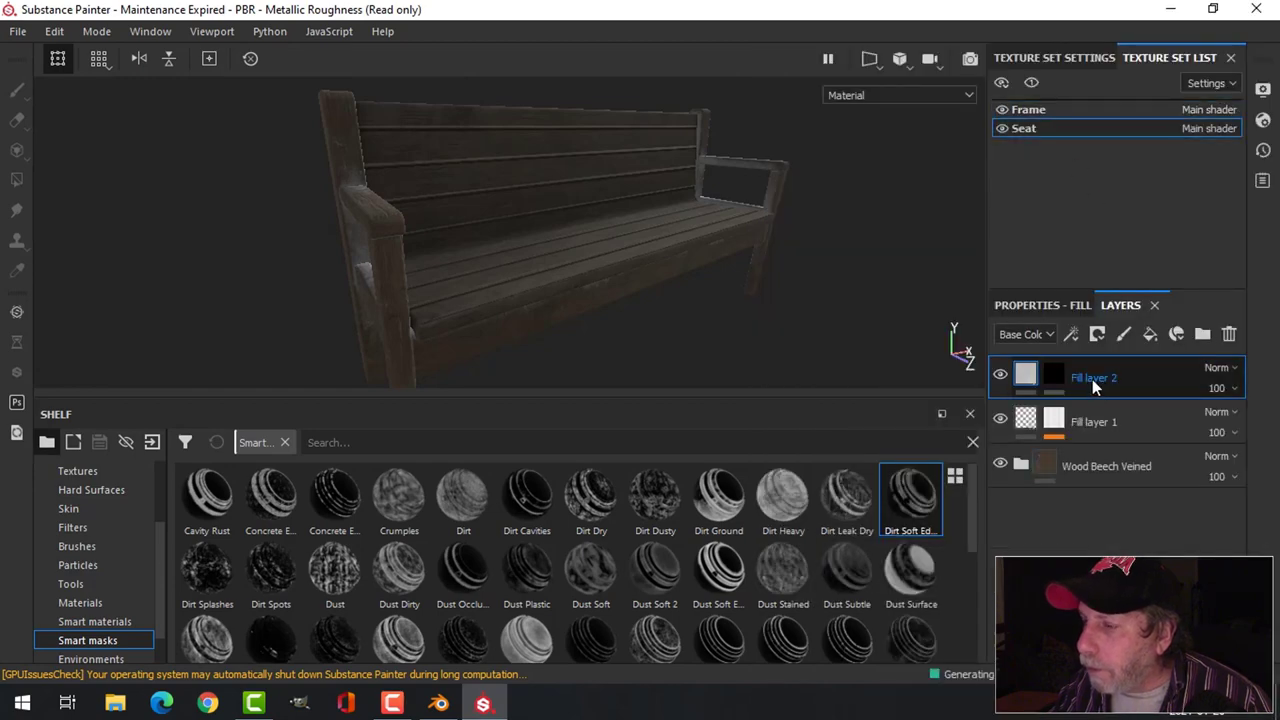
right_click(1092, 379)
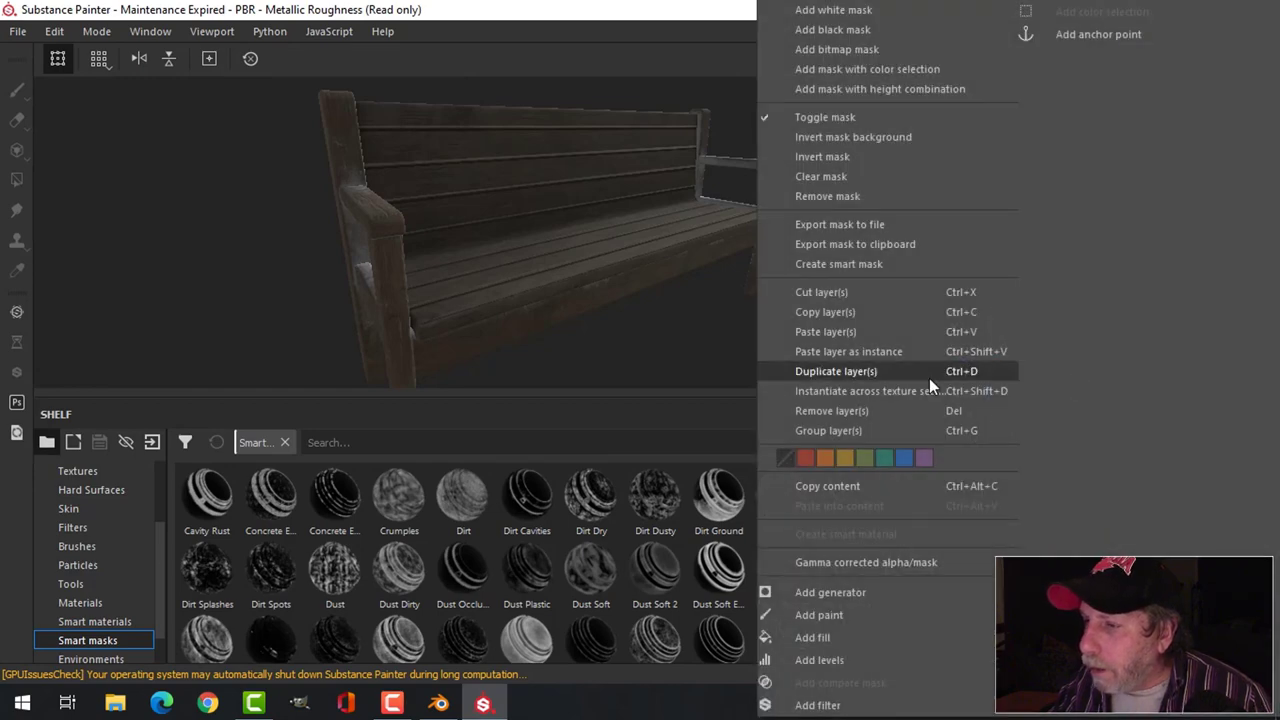
click(857, 333)
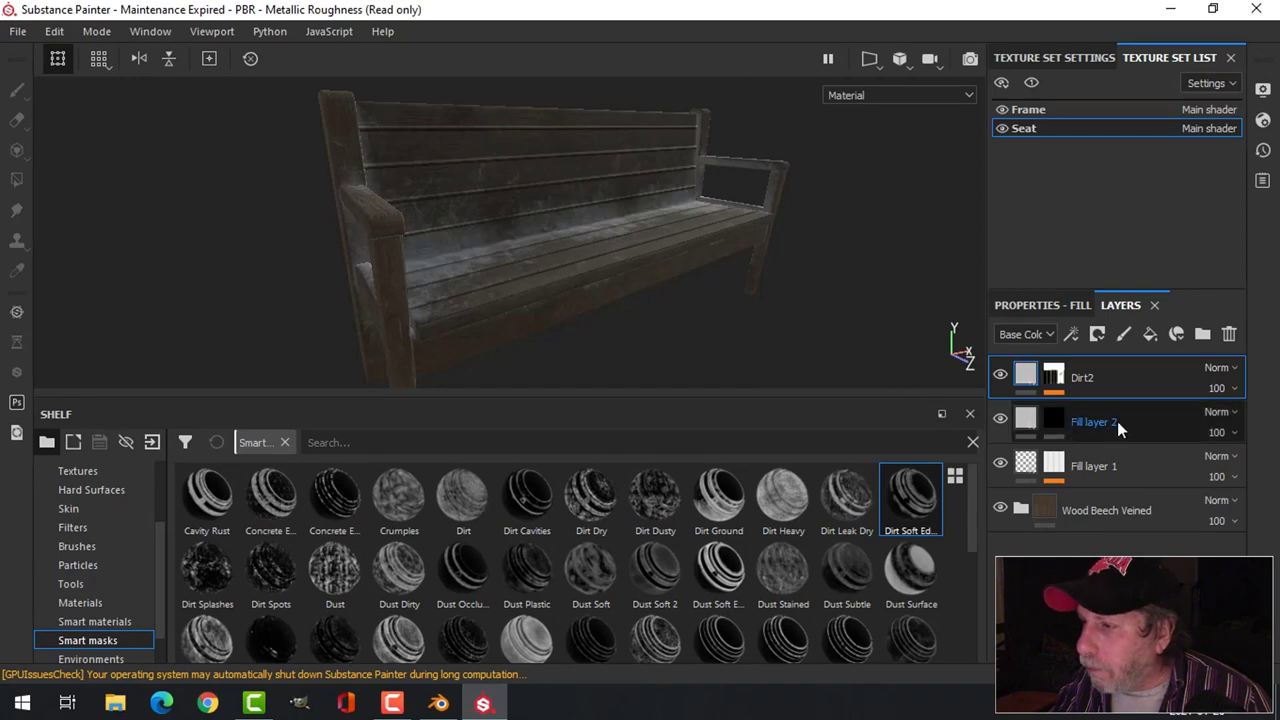
Delete Fill layer 2 from the Seat, leaving the pasted Dirt2 weathering the seat.
click(1121, 423)
click(1234, 337)
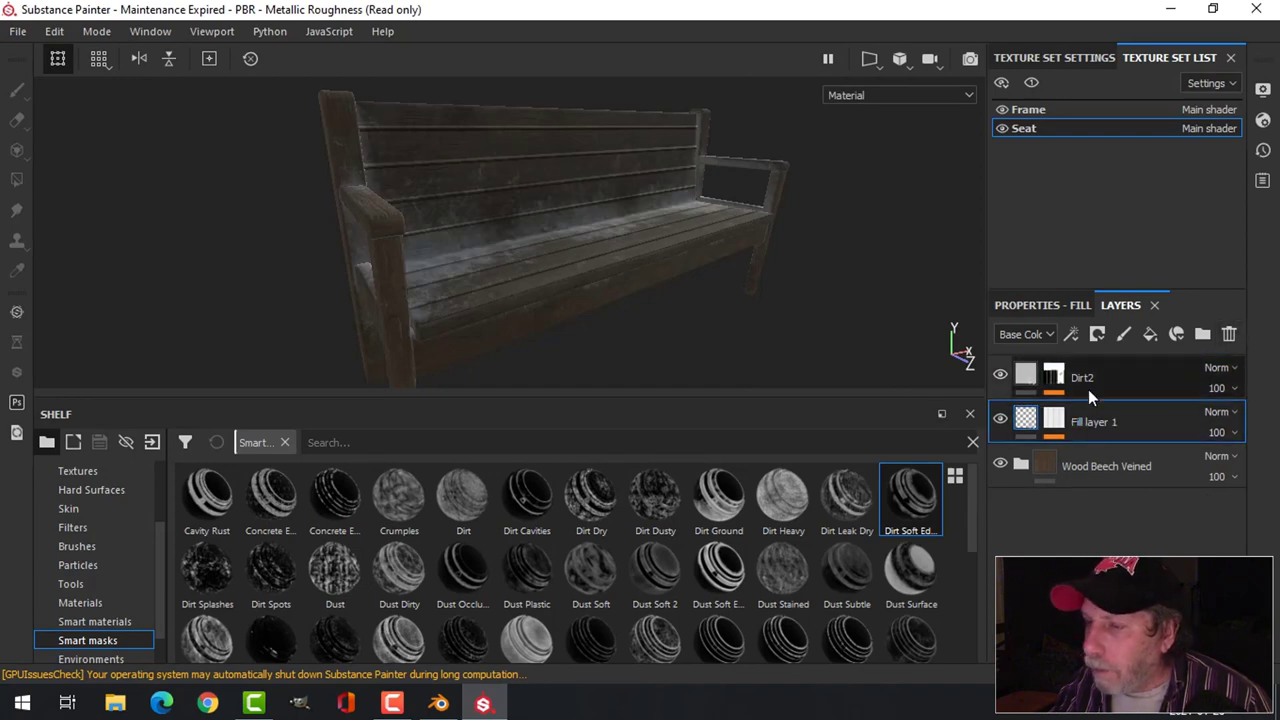
alt+drag(602, 249, 657, 243)
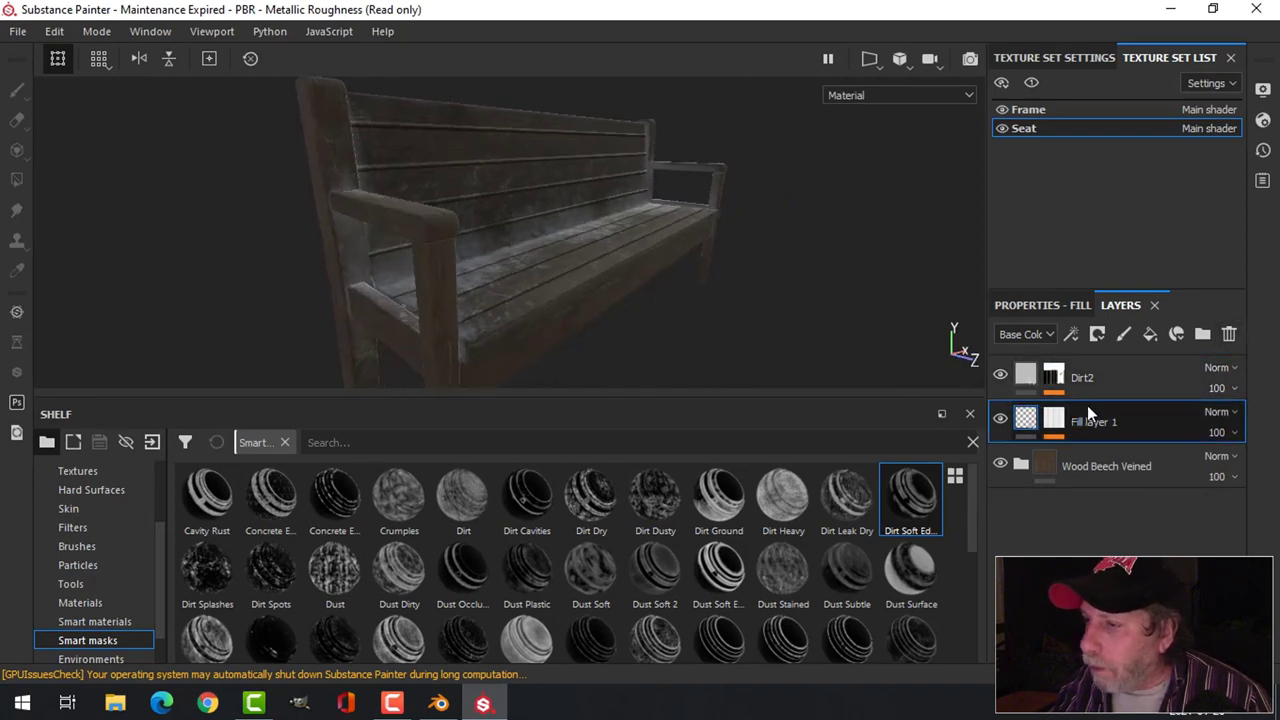
click(1169, 387)
click(1055, 375)
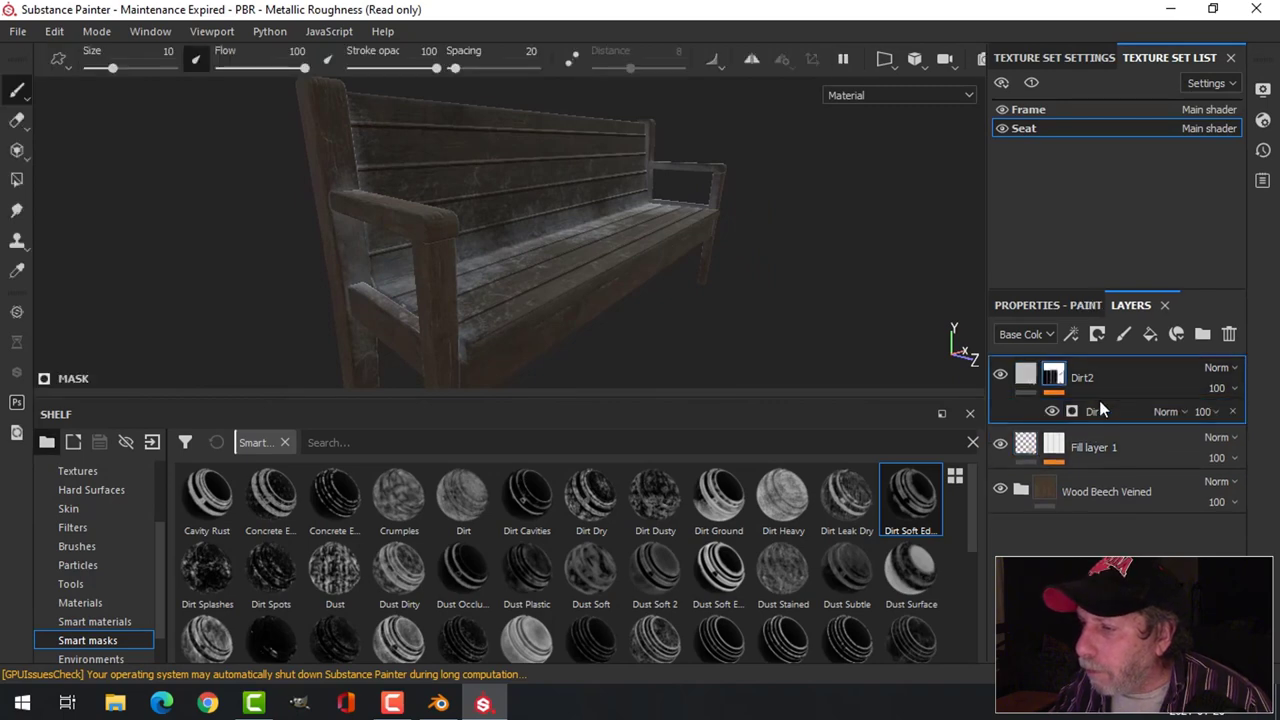
click(1100, 405)
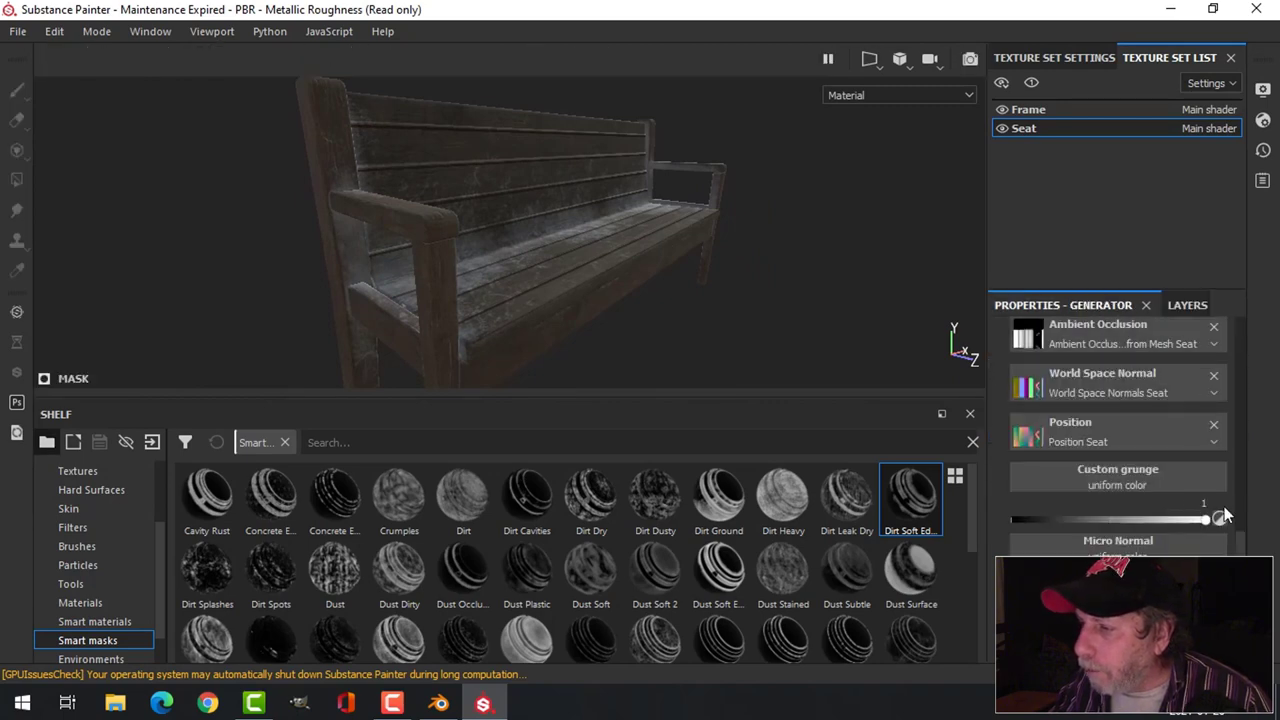
Drop the Seat Dirt2 generator's Grunge Amount from 0.51 to 0.35 and inspect the result.
scroll(1142, 487, up, 8)
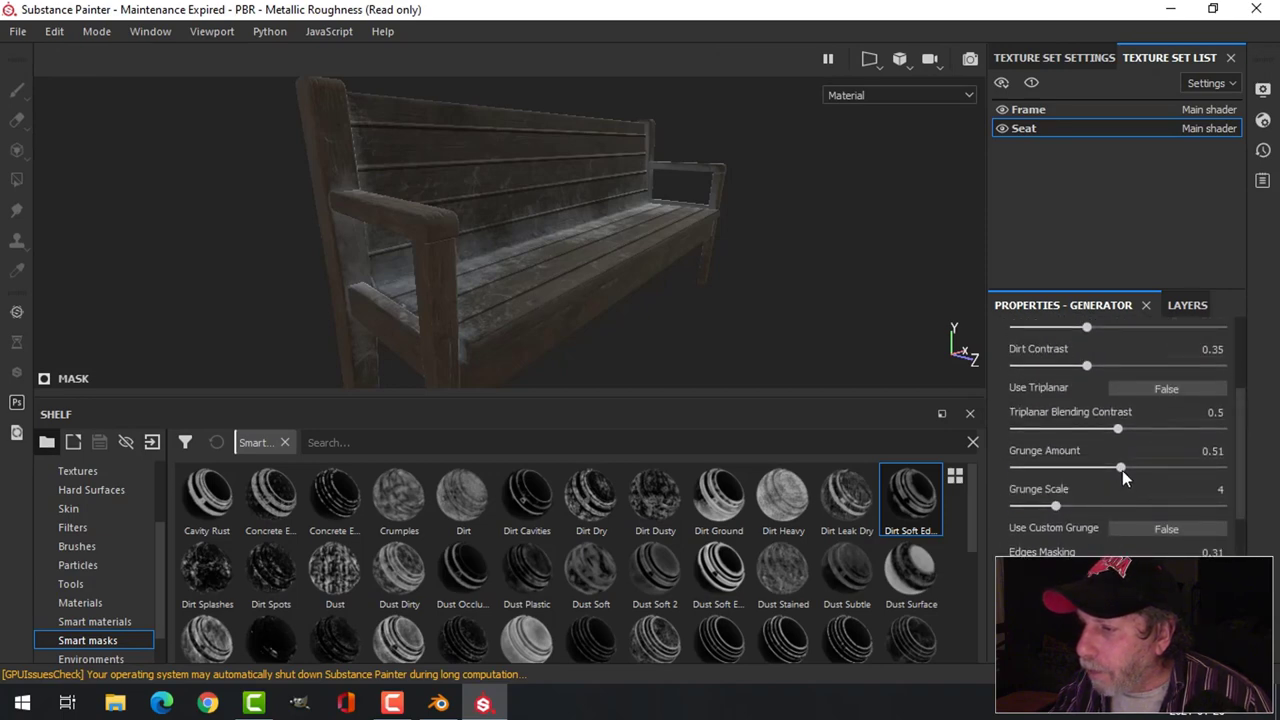
drag(1115, 476, 1088, 476)
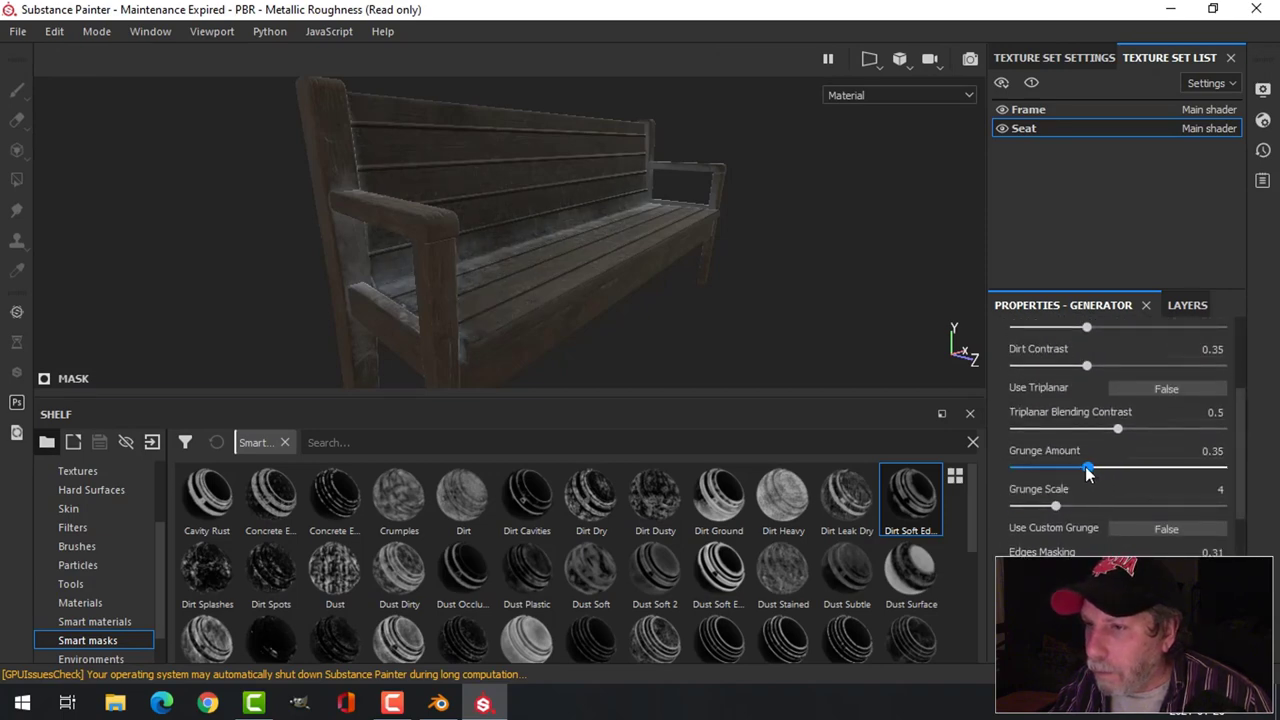
alt+drag(700, 289, 670, 265)
alt+drag(790, 309, 646, 260)
alt+middle_drag(646, 260, 691, 277)
alt+drag(691, 277, 660, 282)
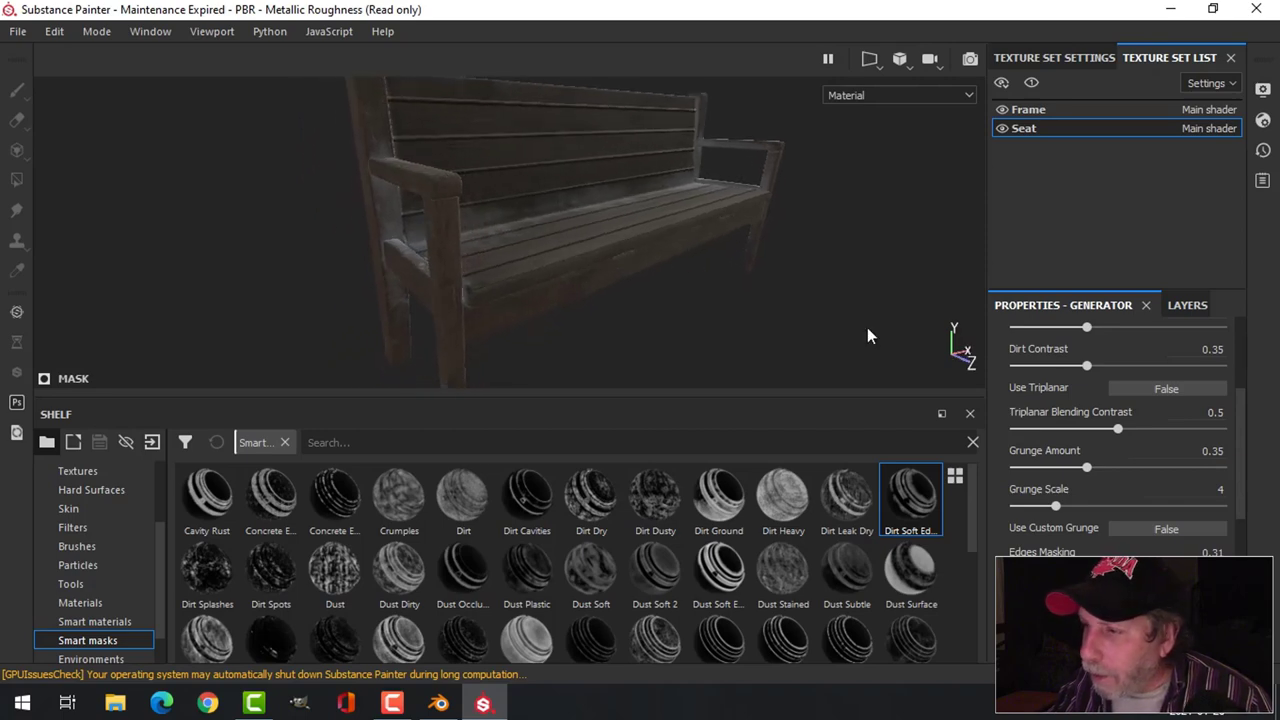
Change the Seat Dirt2 fill's base colour to a darker, slightly reddish grey.
click(1187, 305)
click(1030, 375)
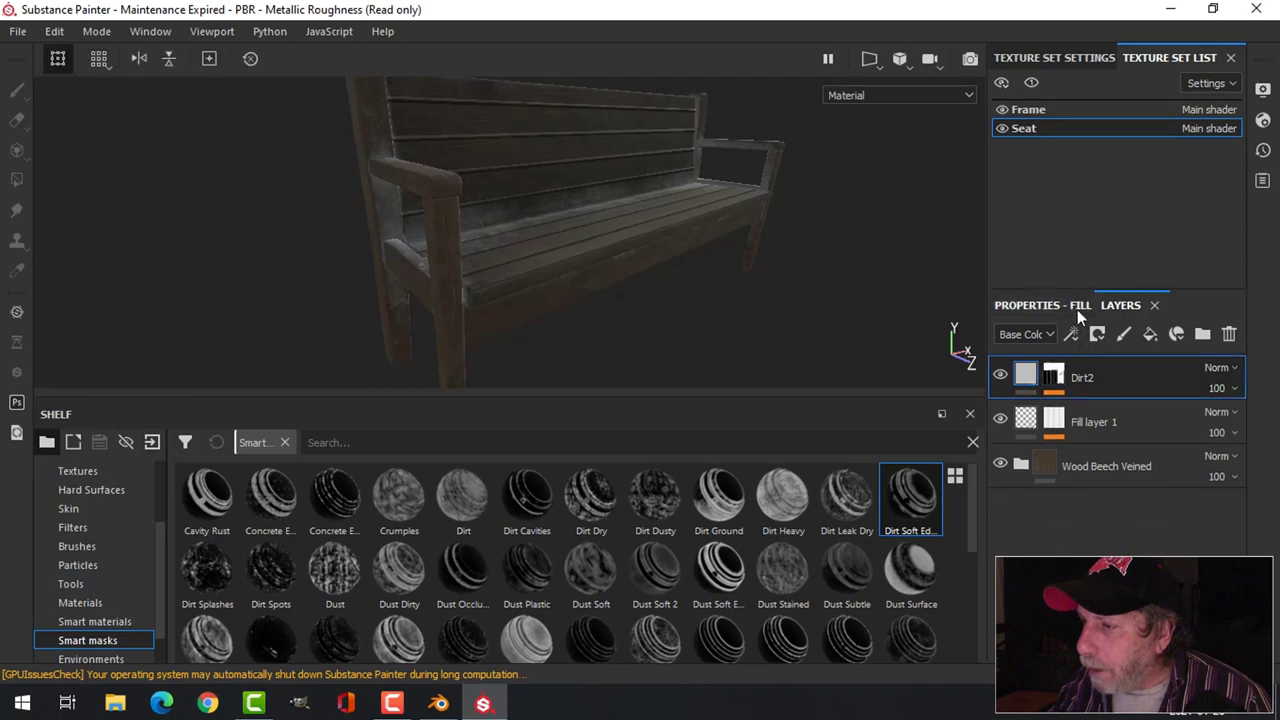
click(1077, 305)
click(1112, 556)
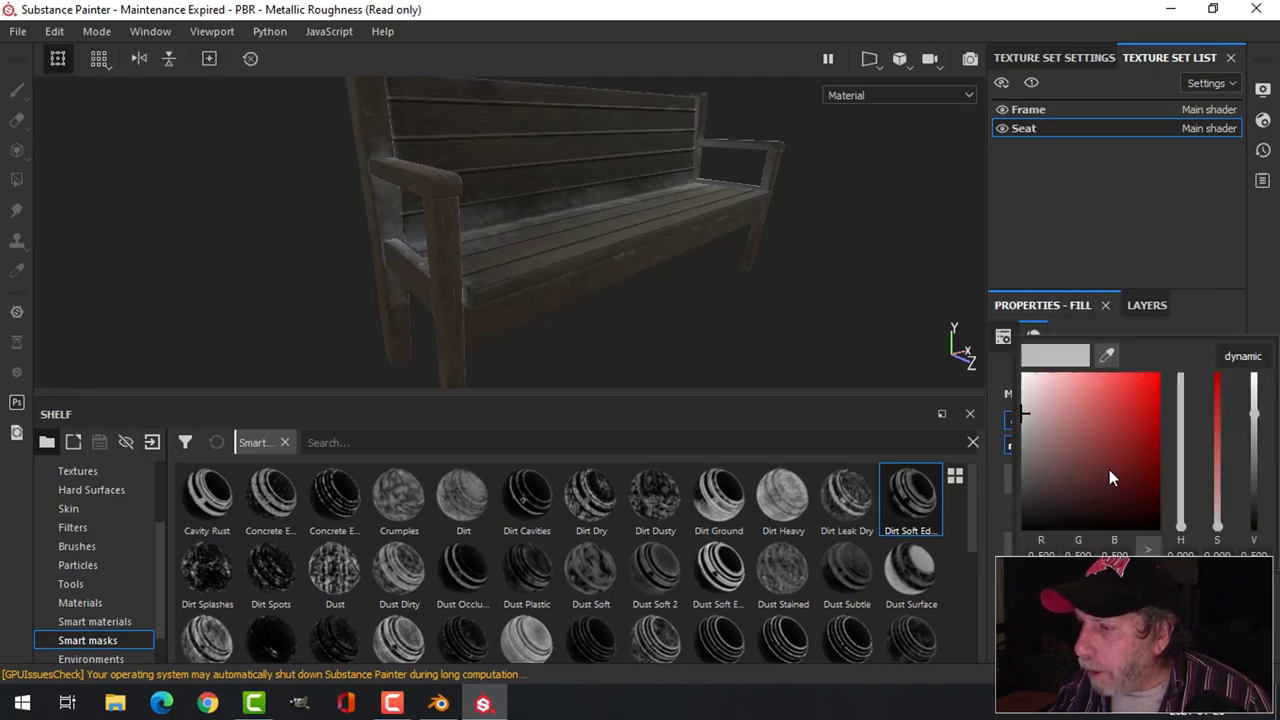
click(1035, 497)
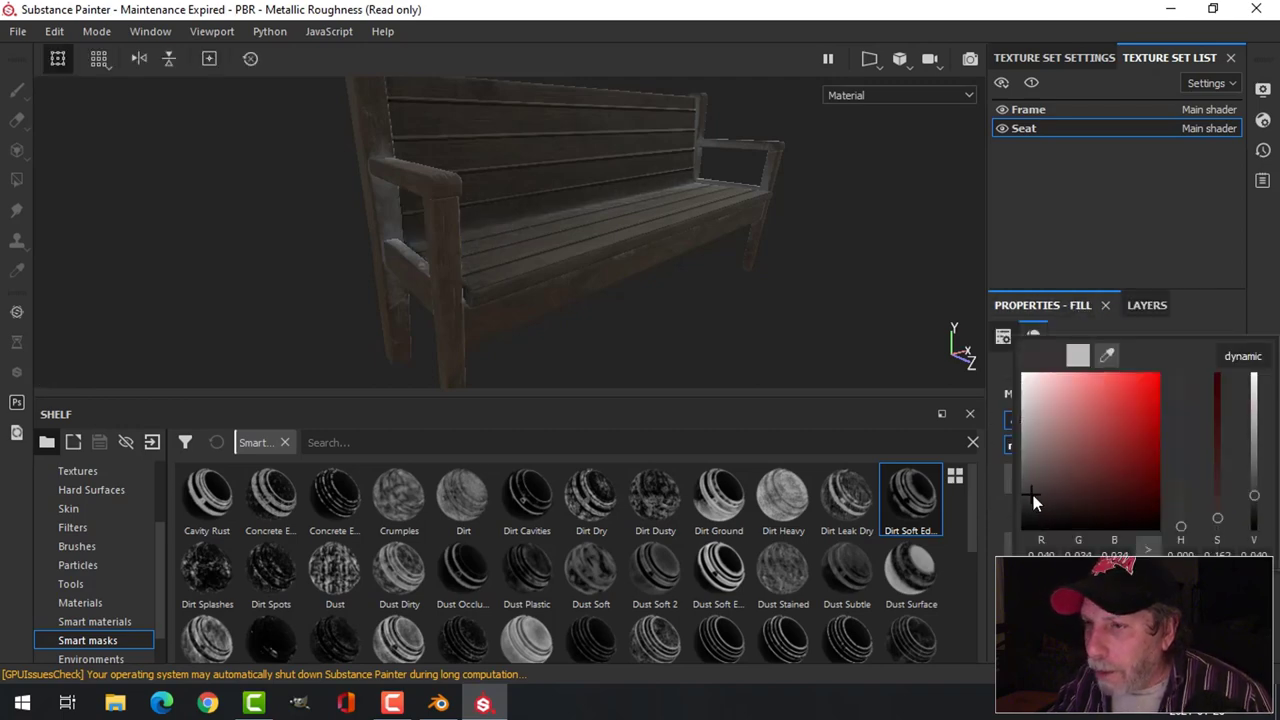
drag(1033, 495, 1113, 437)
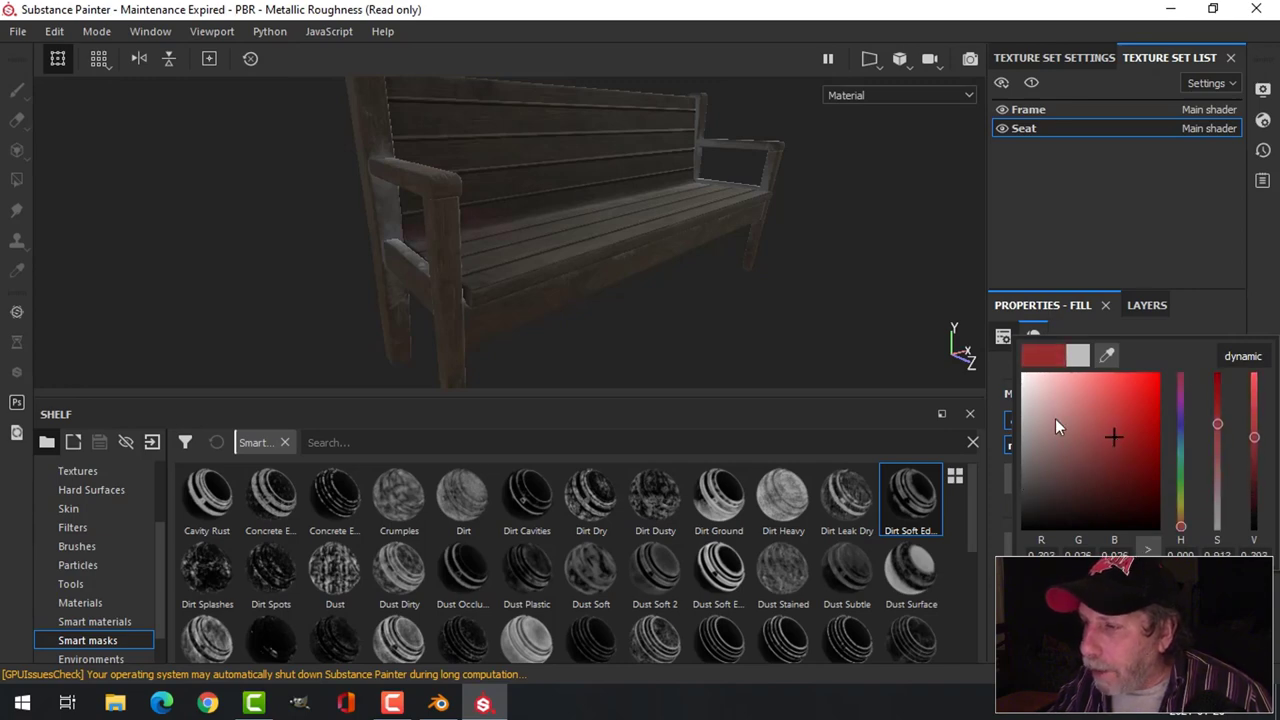
click(1078, 357)
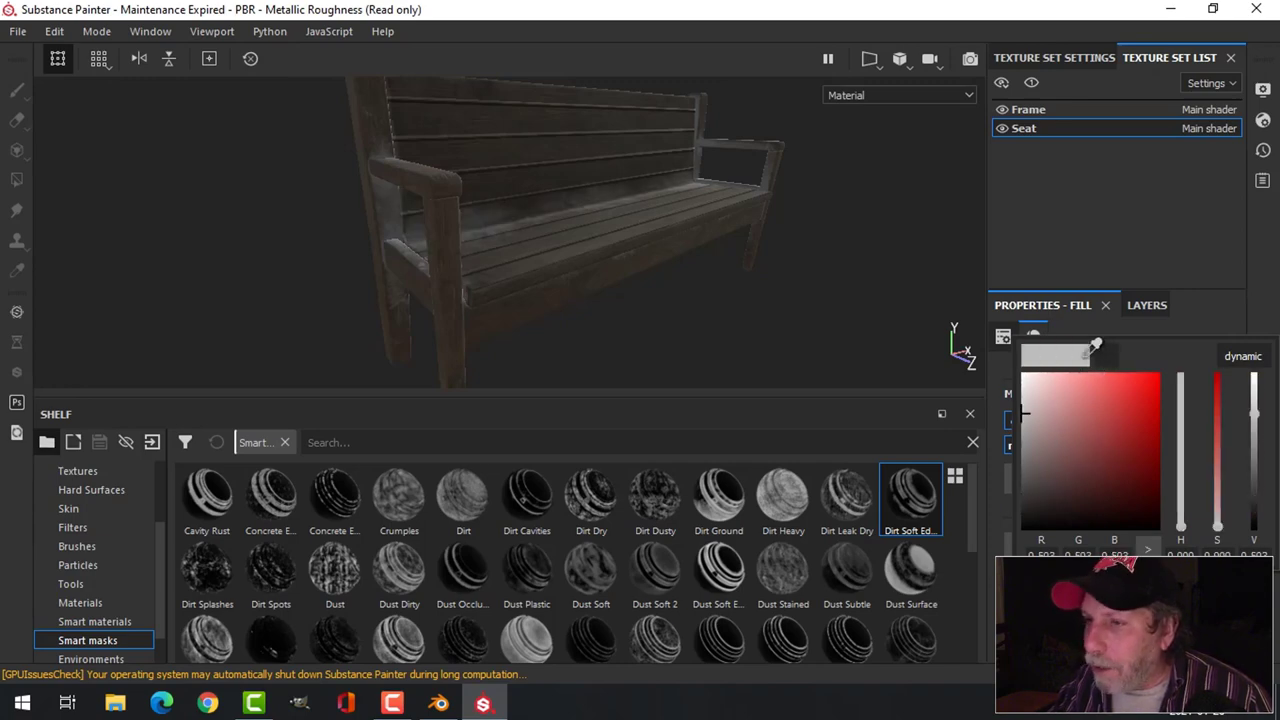
drag(1036, 432, 1037, 446)
alt+drag(709, 305, 697, 276)
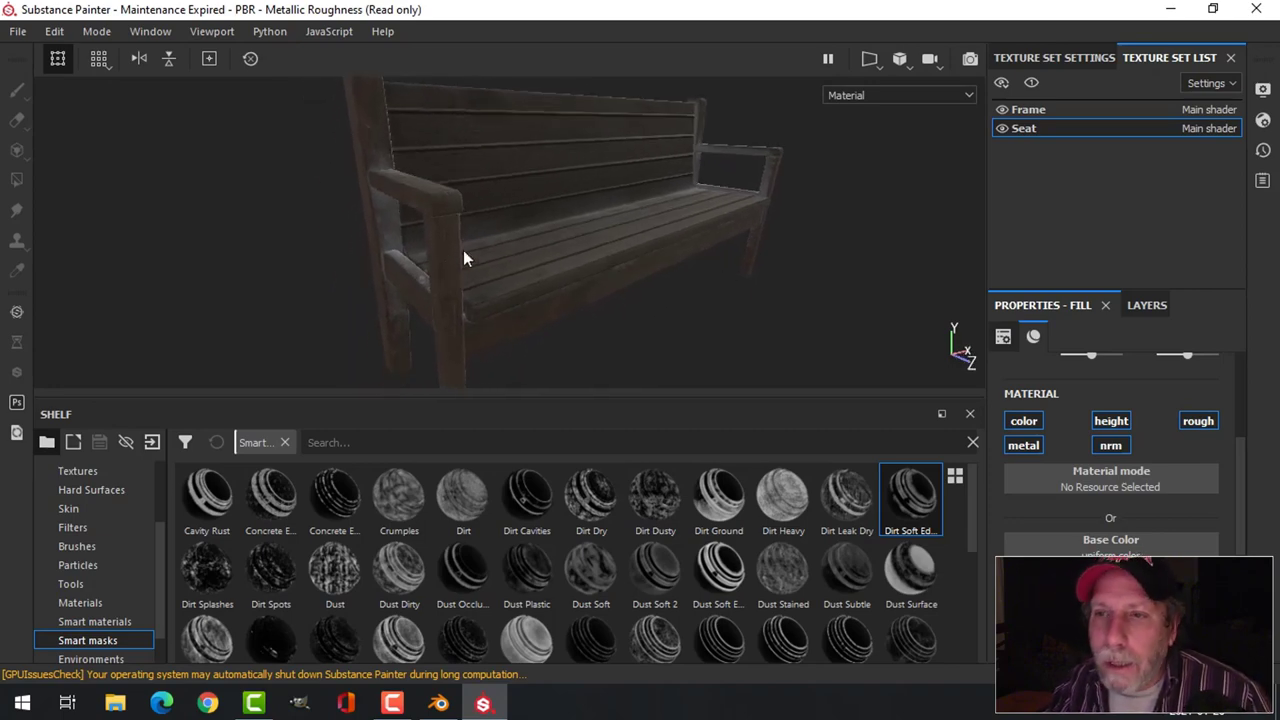
Hide the side panels to enlarge the viewport and orbit to a new angle on the bench.
key(Tab)
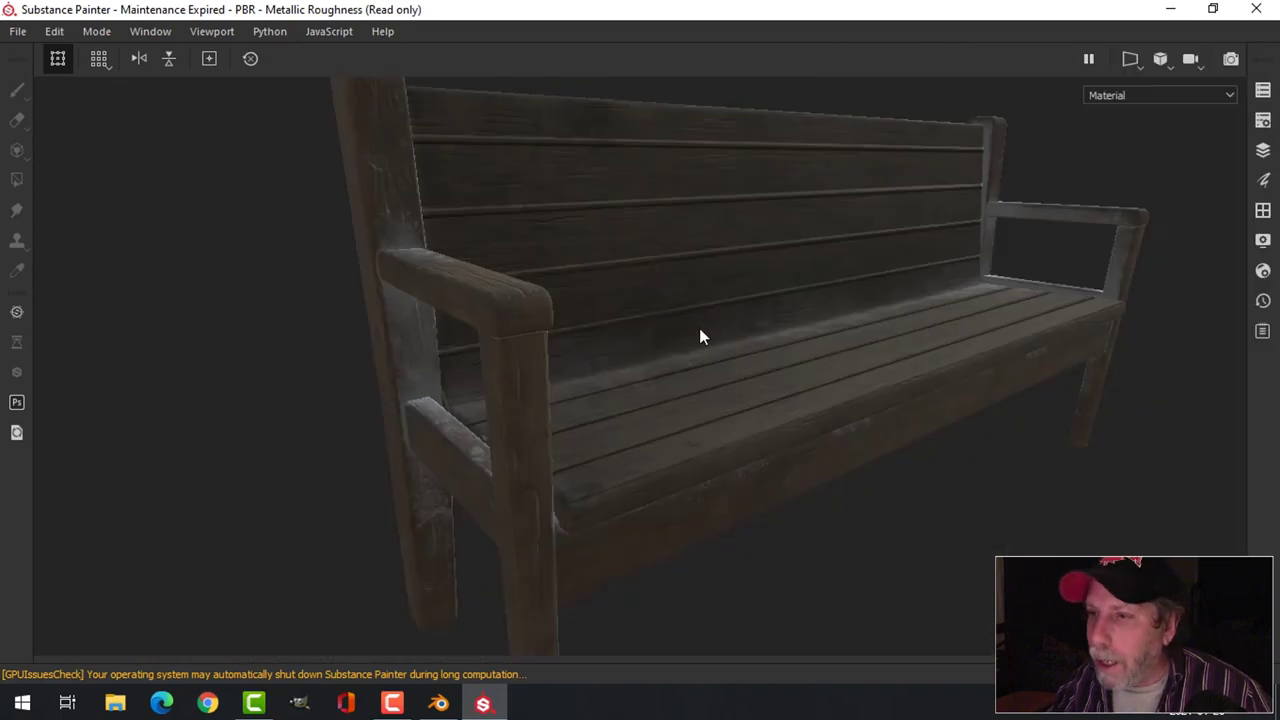
scroll(699, 332, down, 3)
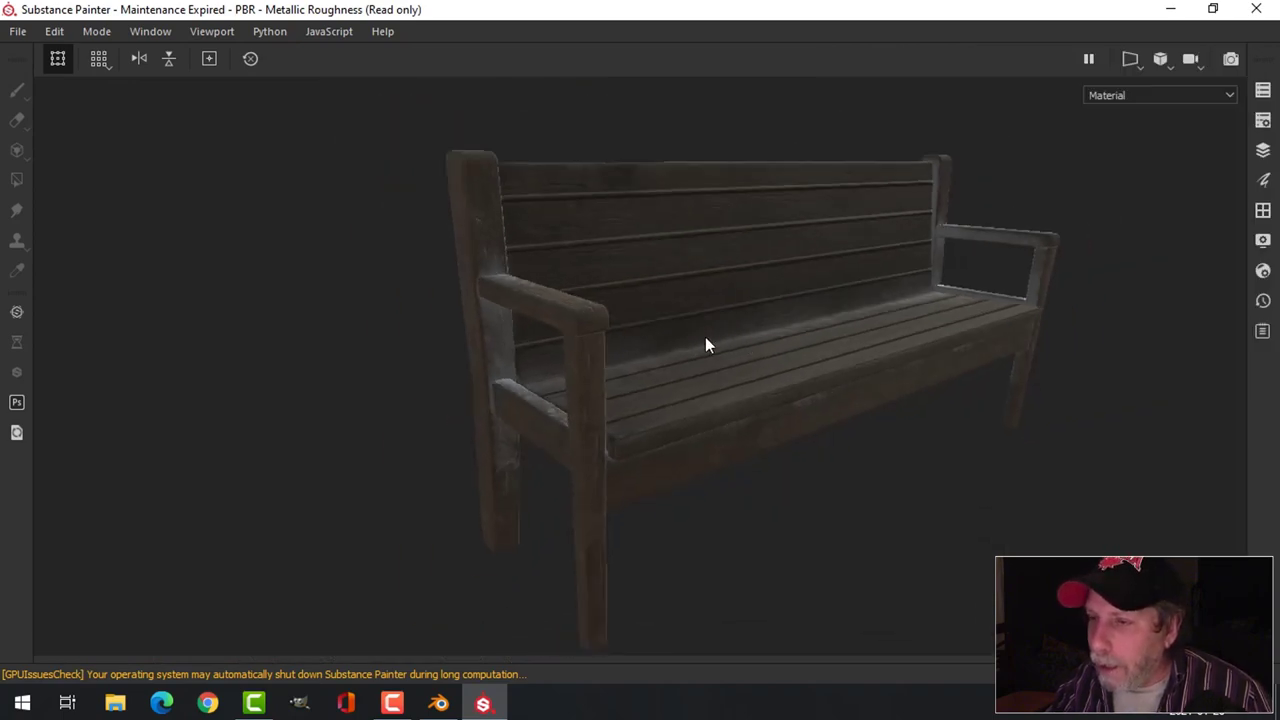
alt+drag(742, 342, 666, 334)
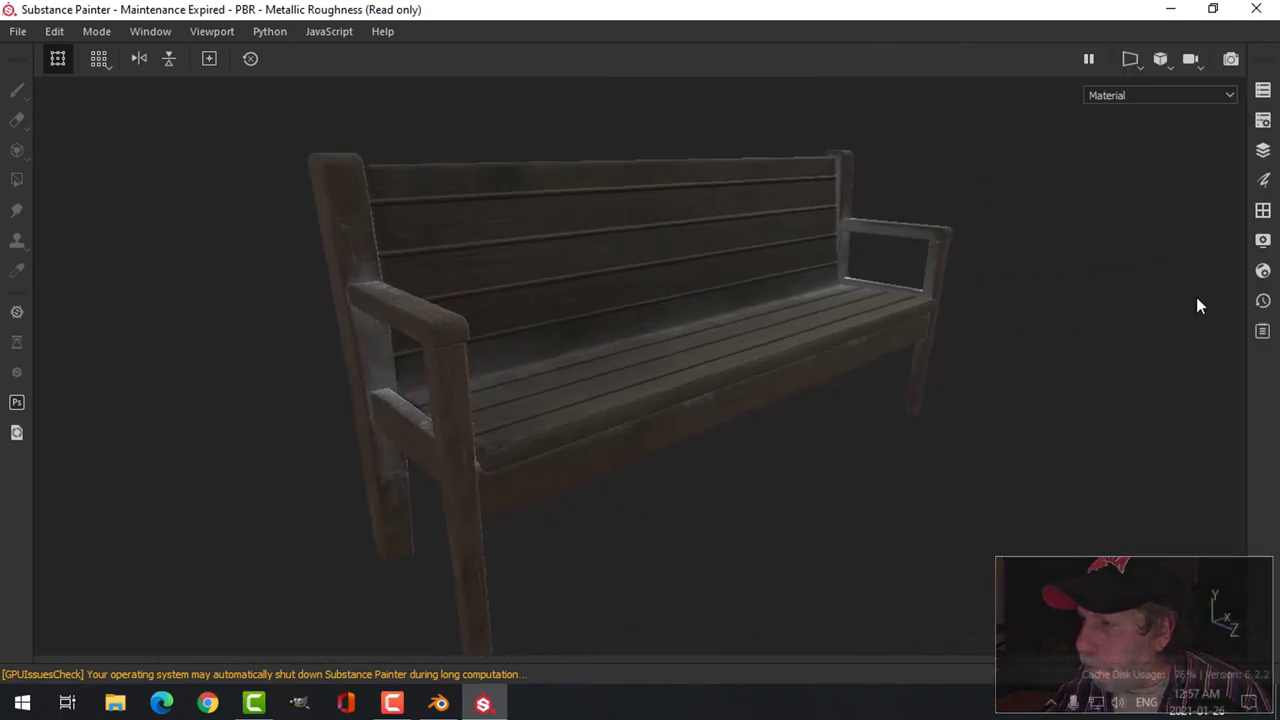
Raise Environment Opacity in Display Settings and scroll down to the Post Effects options.
click(1262, 241)
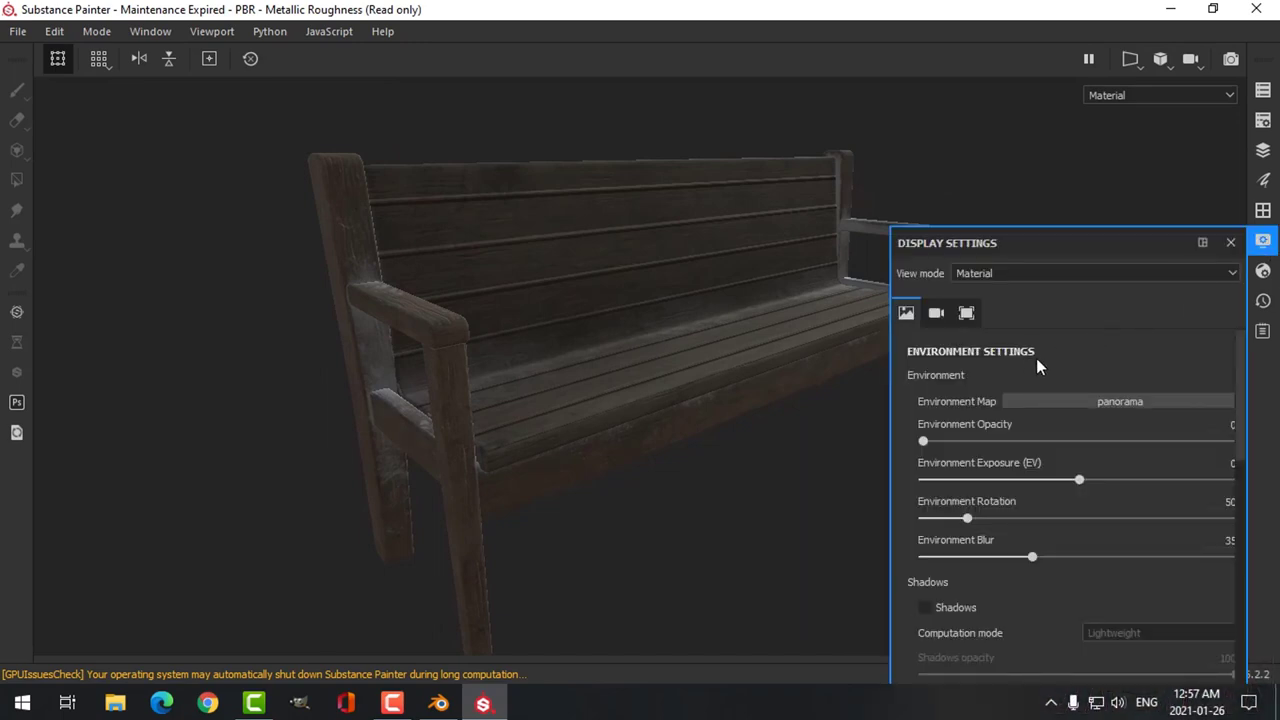
scroll(1036, 358, down, 2)
scroll(1010, 368, up, 2)
mouse_move(924, 441)
mouse_down()
mouse_move(953, 443)
mouse_move(900, 439)
mouse_up()
scroll(994, 453, down, 1)
scroll(994, 453, down, 7)
scroll(993, 455, down, 6)
scroll(965, 517, down, 1)
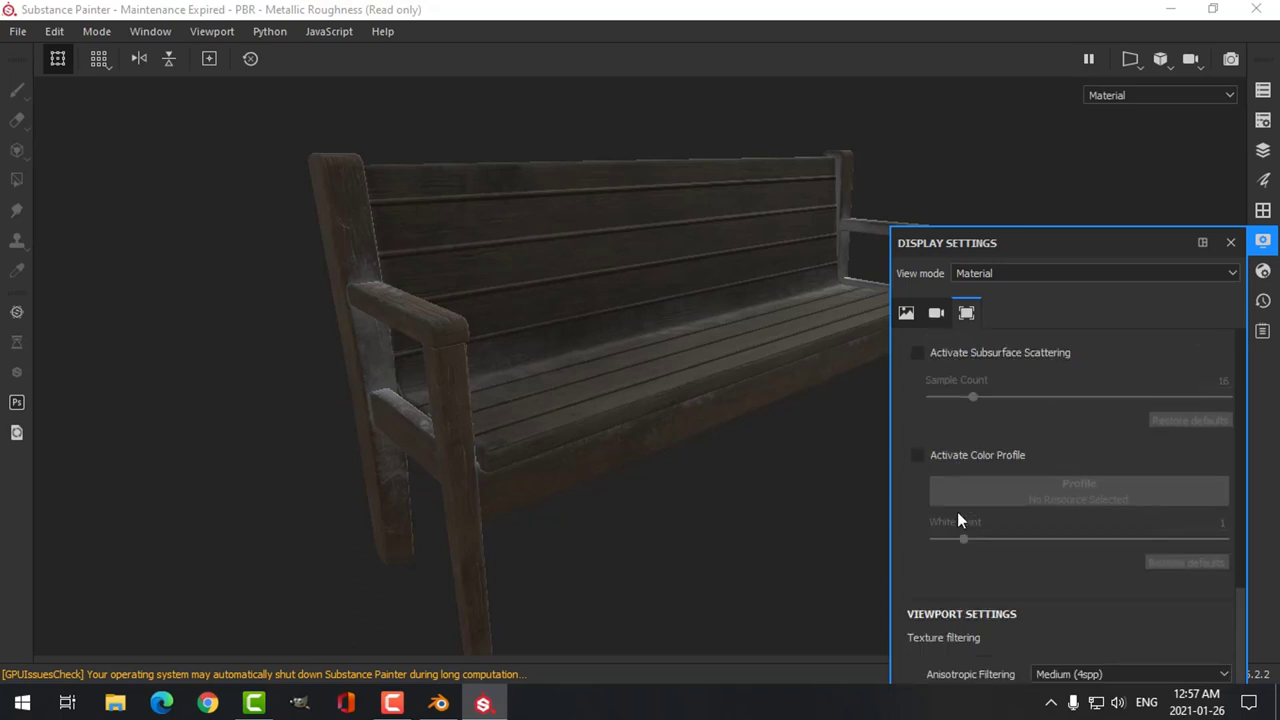
Activate the viewport colour profile with the film_noir lookup and orbit around the bench.
click(918, 458)
click(1036, 495)
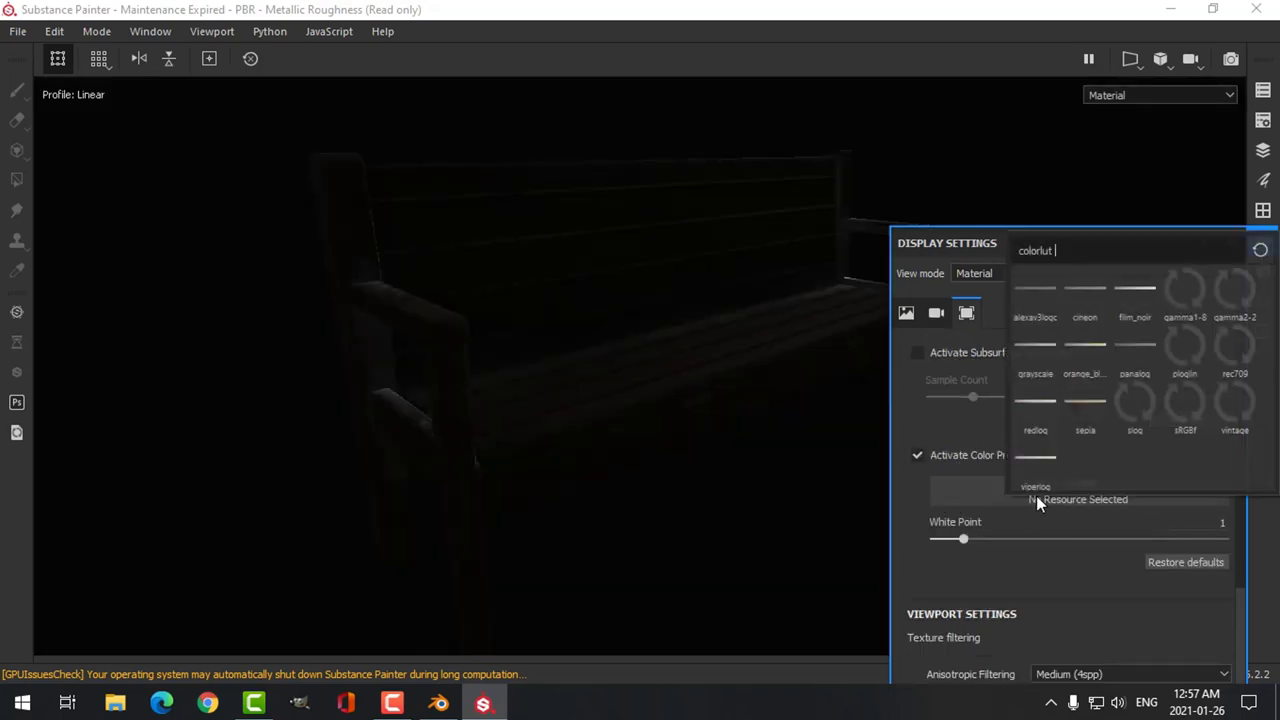
click(1134, 297)
alt+drag(629, 405, 657, 388)
shift+right_drag(797, 404, 752, 416)
alt+middle_drag(576, 378, 608, 371)
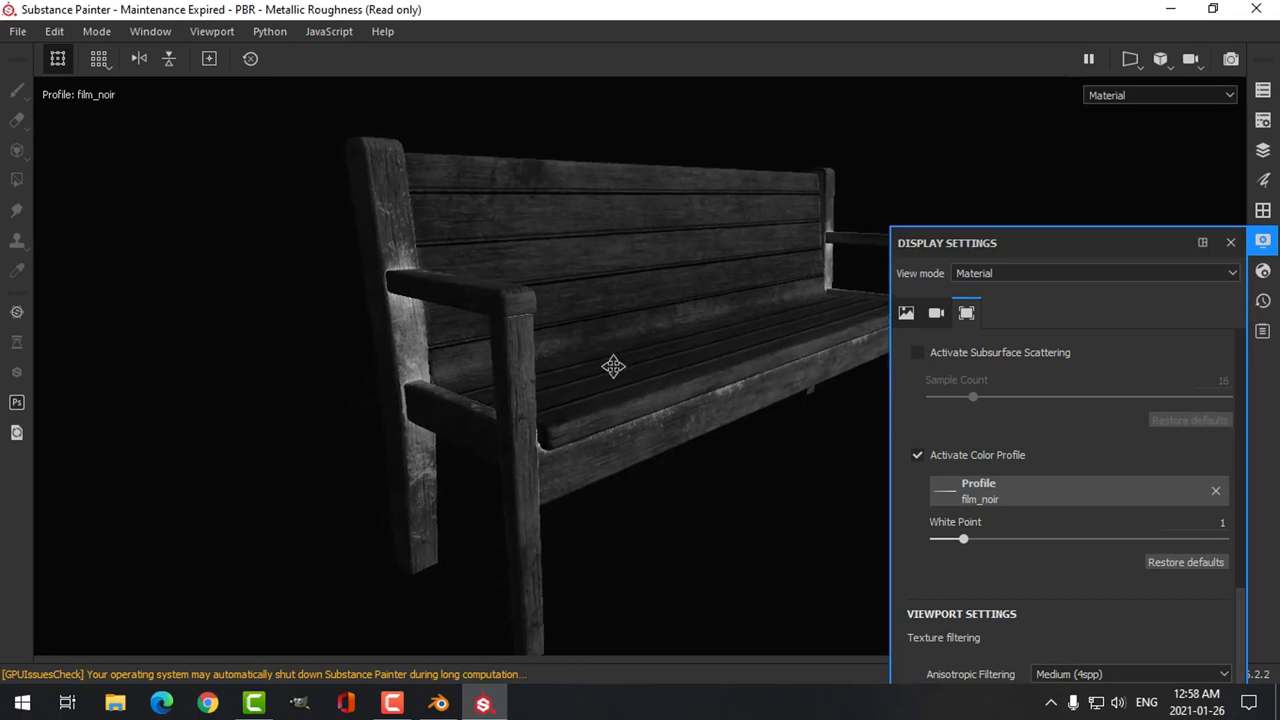
Turn on temporal anti-aliasing and close Display Settings.
scroll(1012, 540, down, 5)
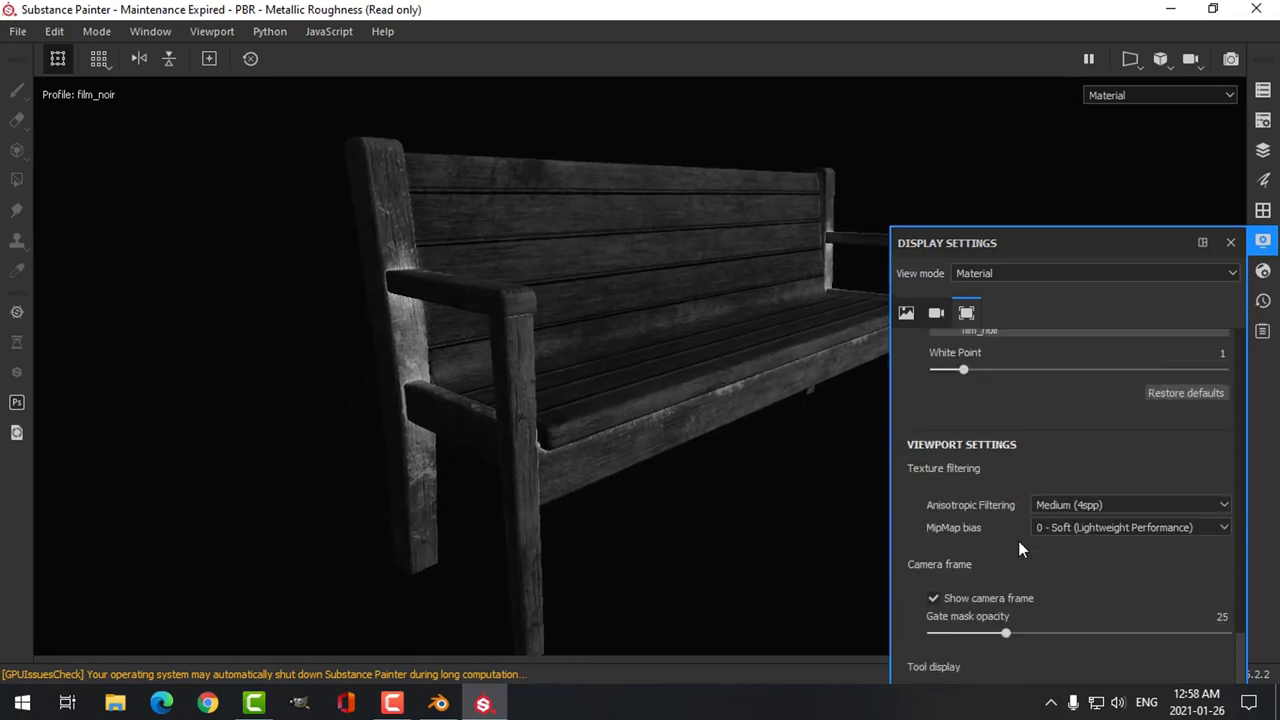
scroll(1014, 548, down, 1)
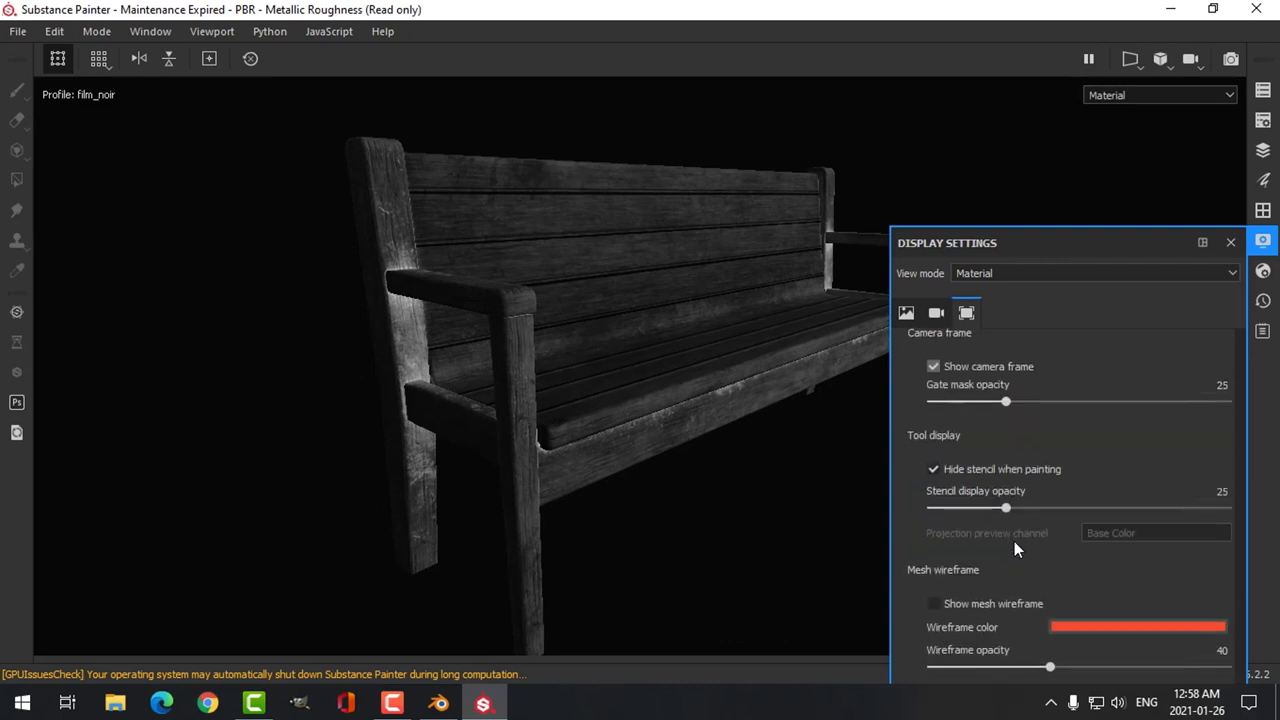
scroll(1014, 548, up, 2)
scroll(1014, 548, up, 4)
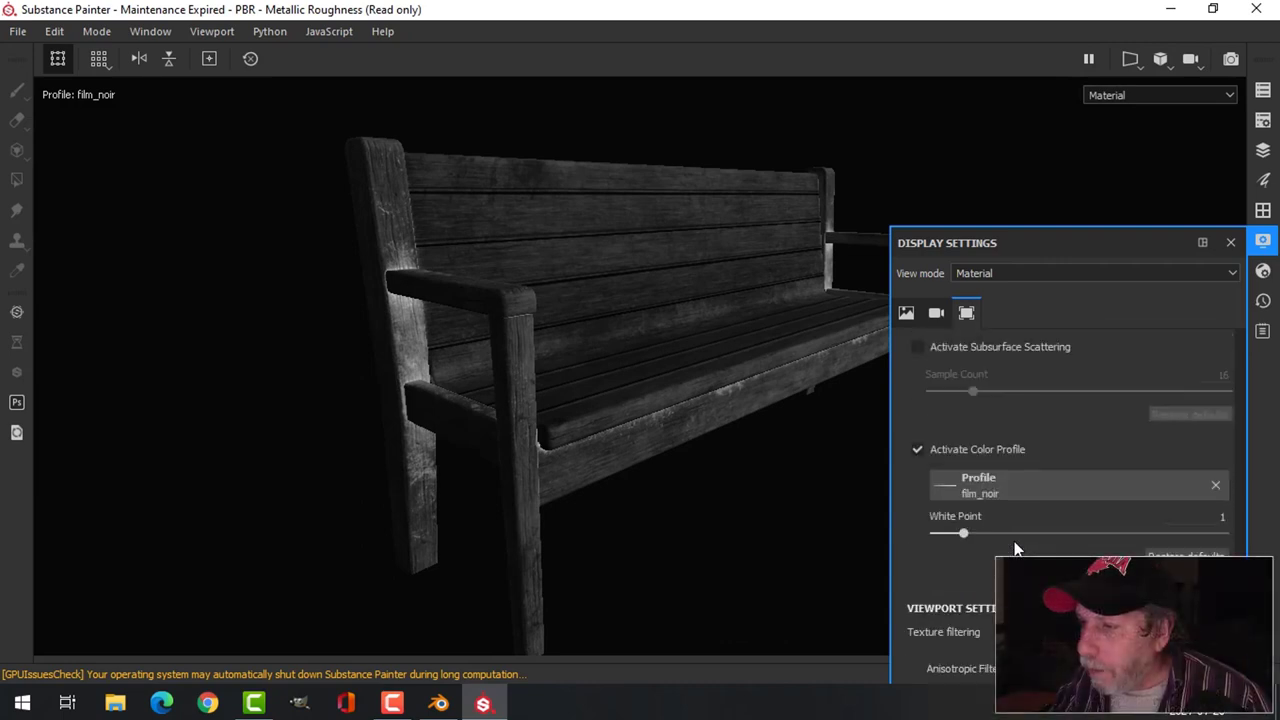
scroll(1014, 548, up, 3)
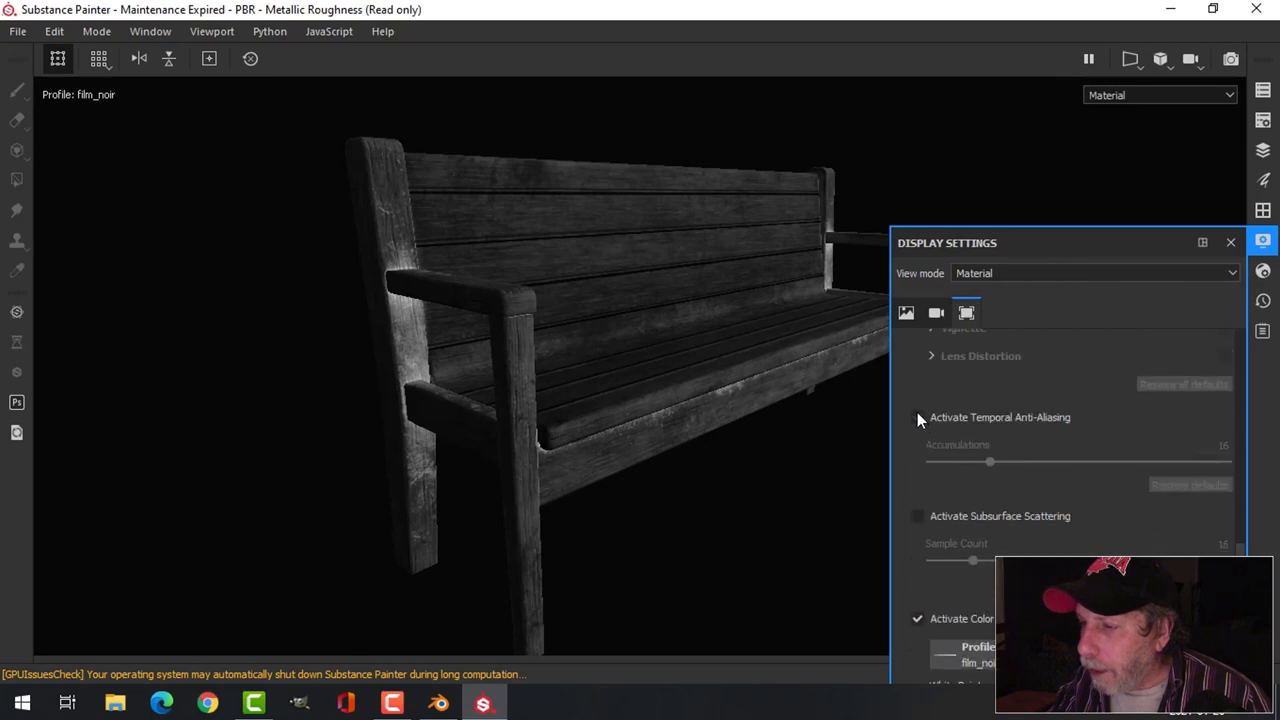
click(917, 418)
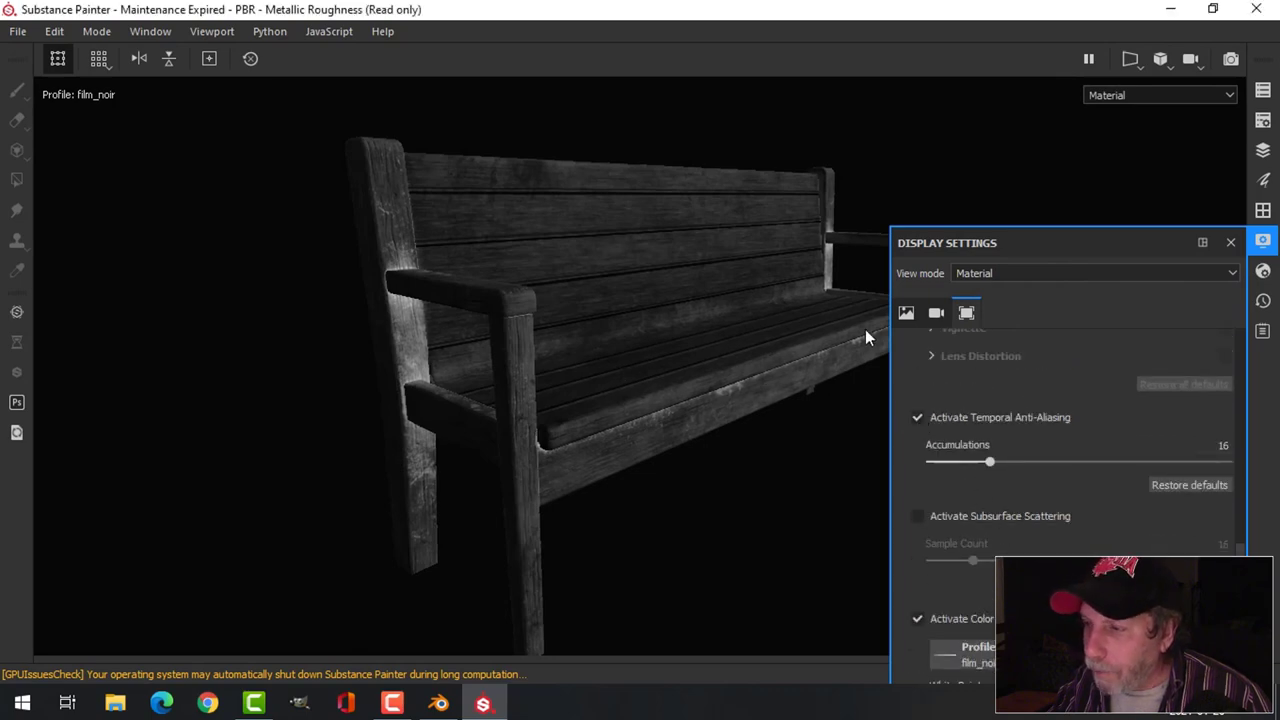
click(1263, 240)
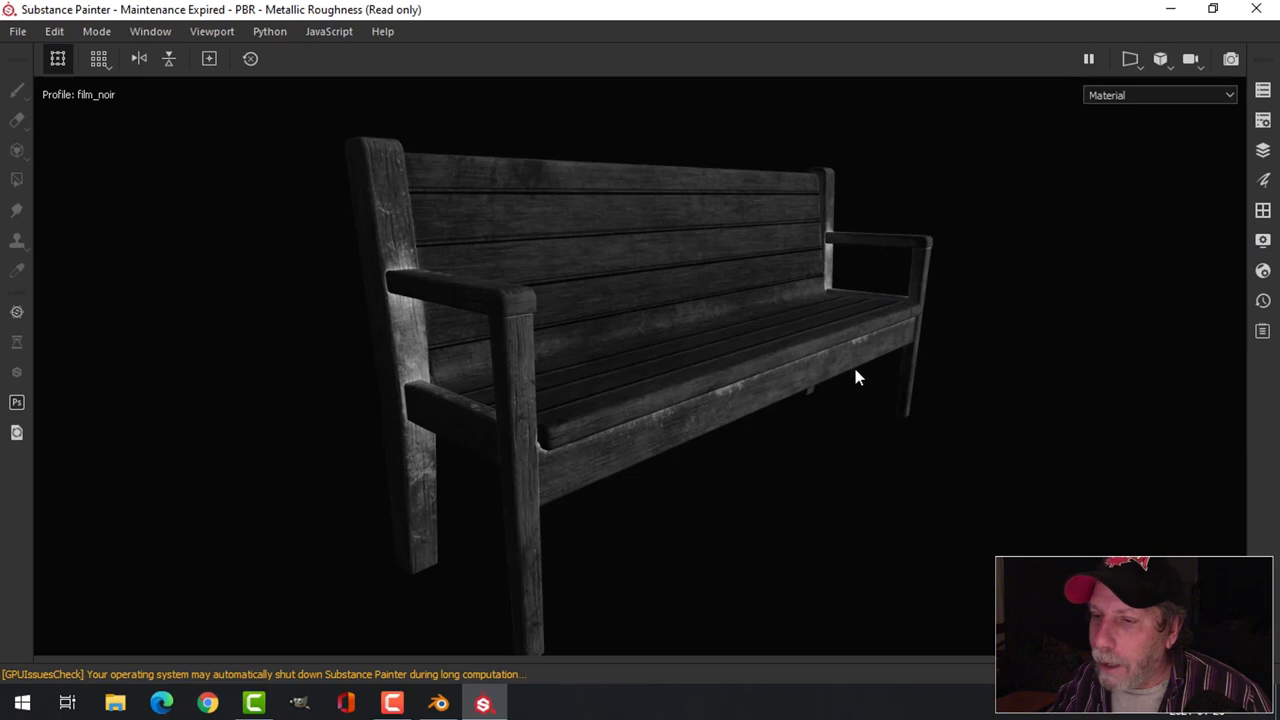
Turn off temporal anti-aliasing and the film_noir colour profile in Display Settings.
alt+drag(855, 378, 810, 348)
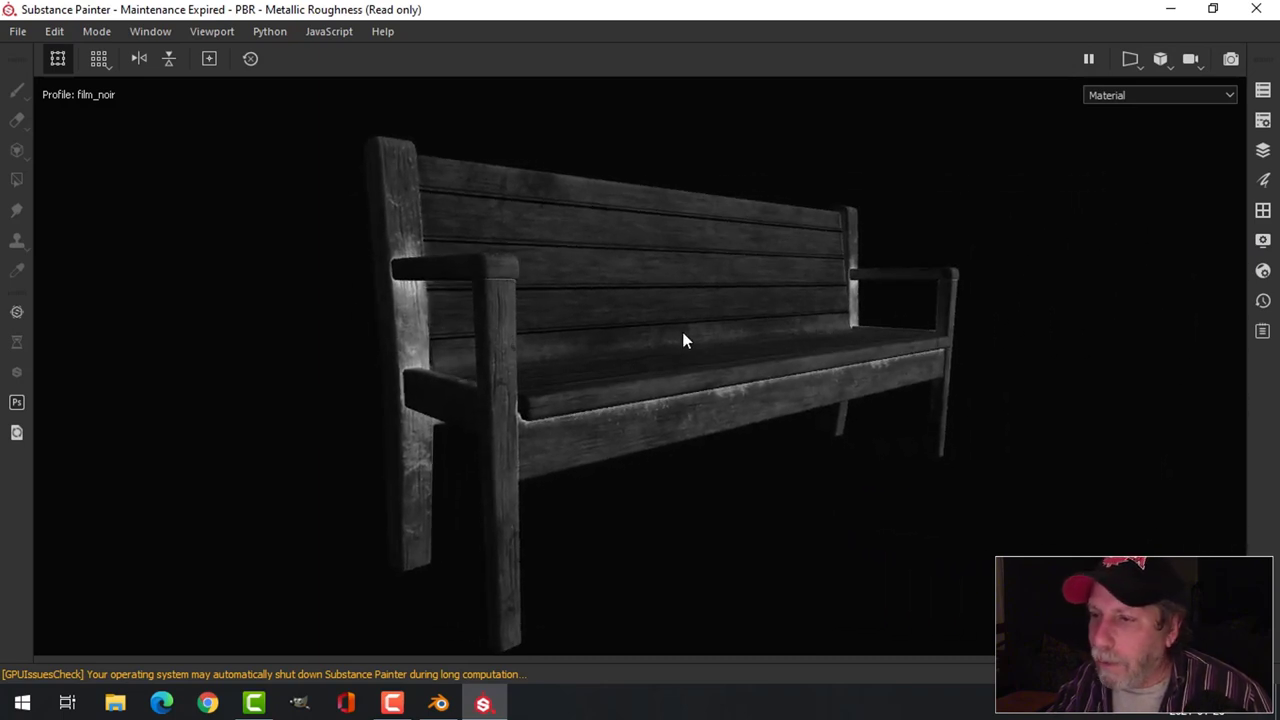
mouse_move(683, 340)
alt+mouse_down()
mouse_move(700, 306)
mouse_move(691, 334)
mouse_move(720, 344)
mouse_move(986, 320)
mouse_move(808, 346)
mouse_move(700, 340)
alt+mouse_up()
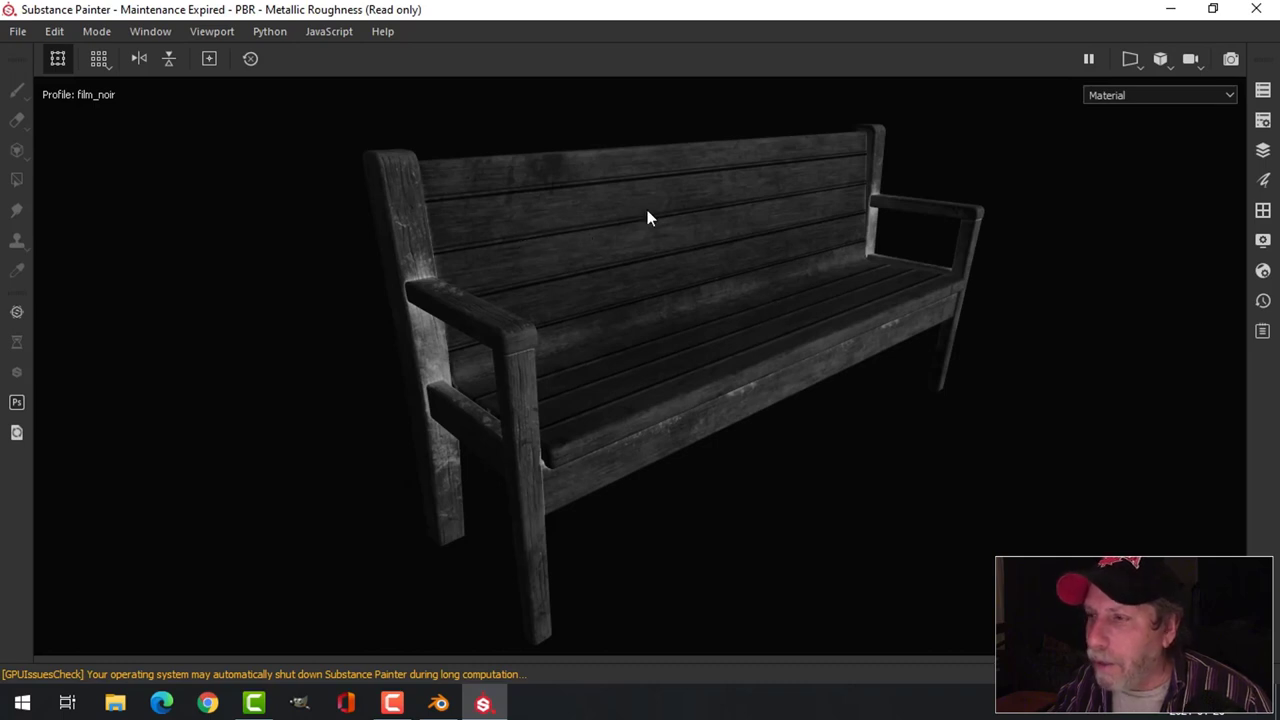
mouse_move(760, 284)
alt+mouse_down()
mouse_move(729, 266)
mouse_move(771, 251)
mouse_move(770, 264)
alt+mouse_up()
click(1261, 240)
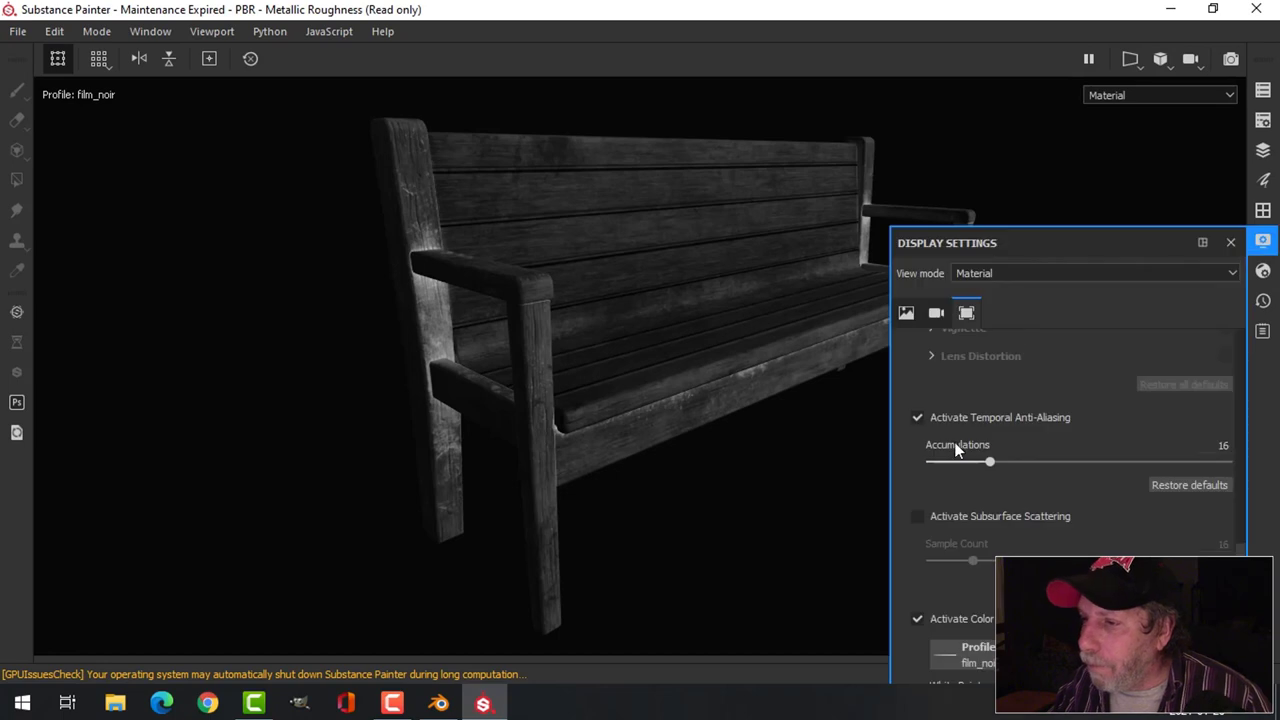
click(918, 420)
scroll(940, 540, down, 1)
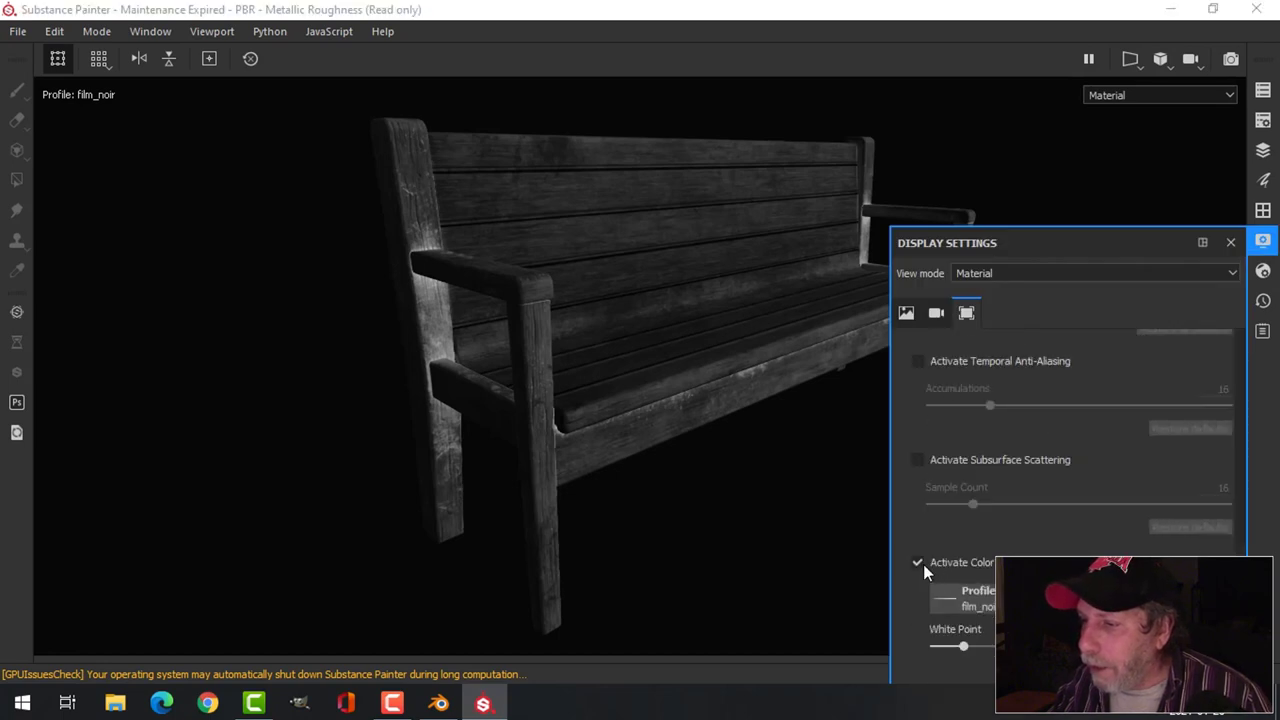
click(918, 563)
Close Display Settings, restore the side panels and show the seat's layer stack.
alt+drag(776, 362, 705, 366)
click(1262, 240)
key(Tab)
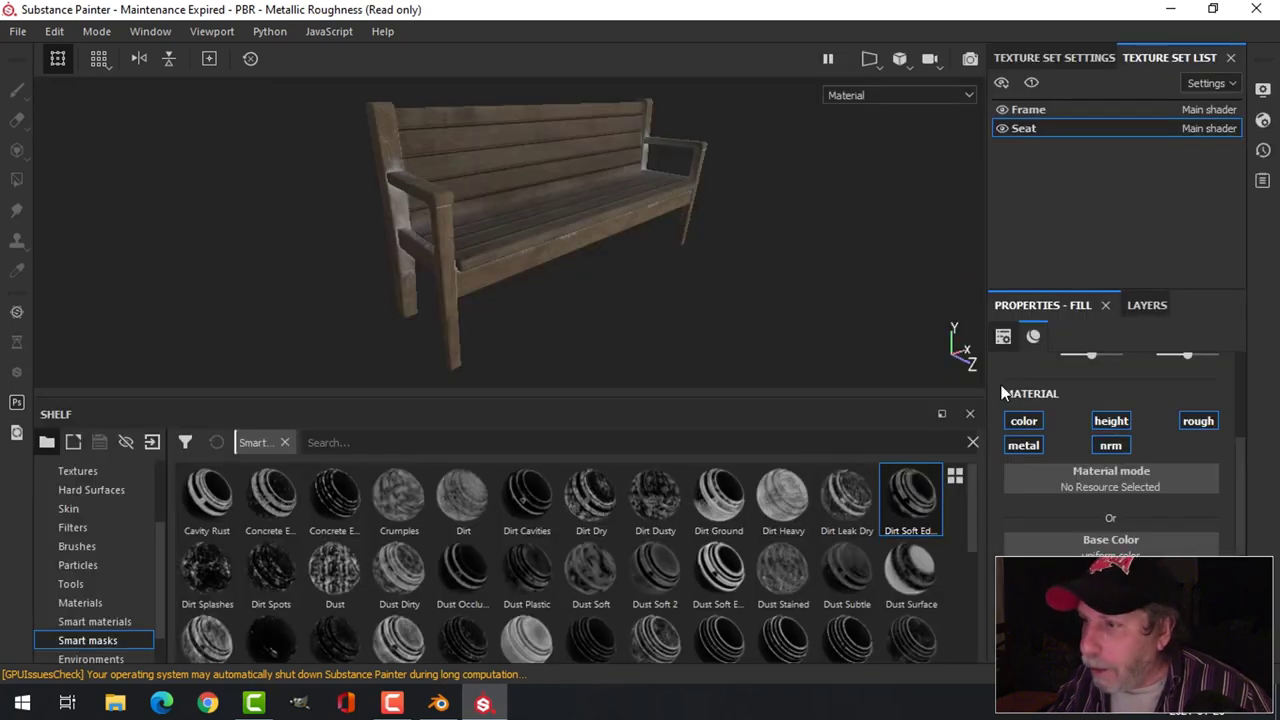
click(1120, 305)
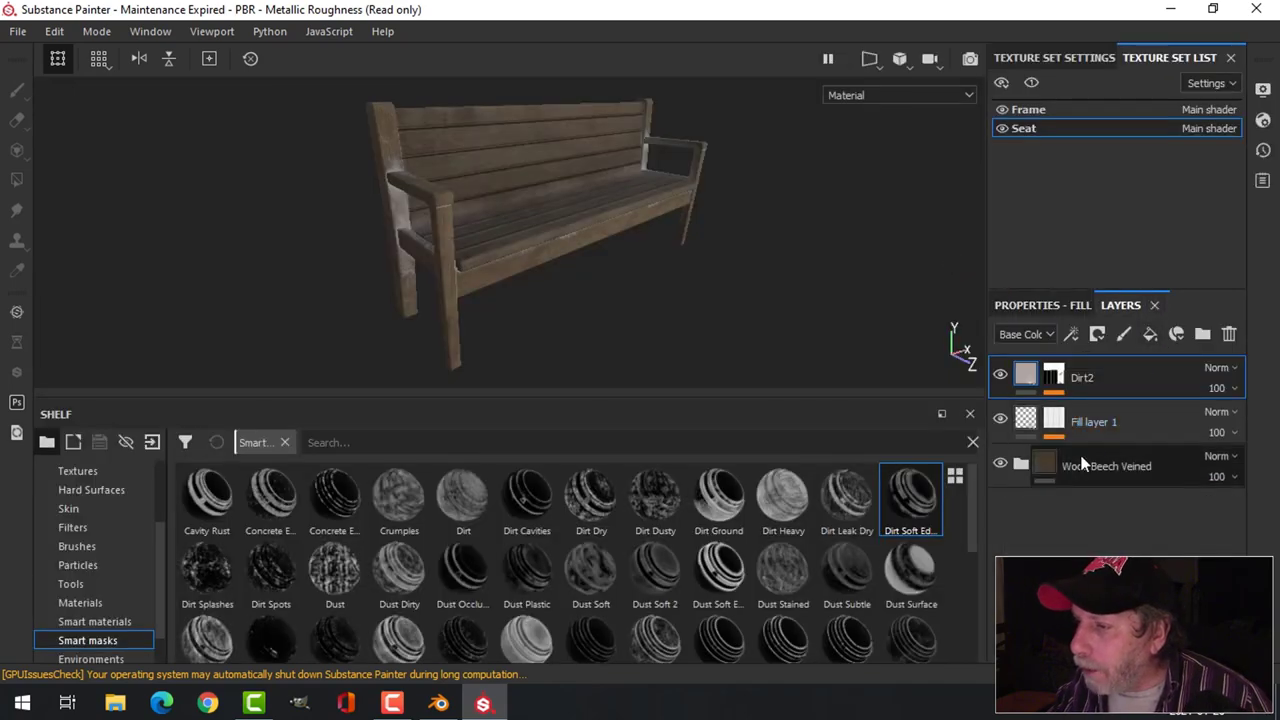
Rename Fill layer 1 to 'Planks'.
double_click(1091, 423)
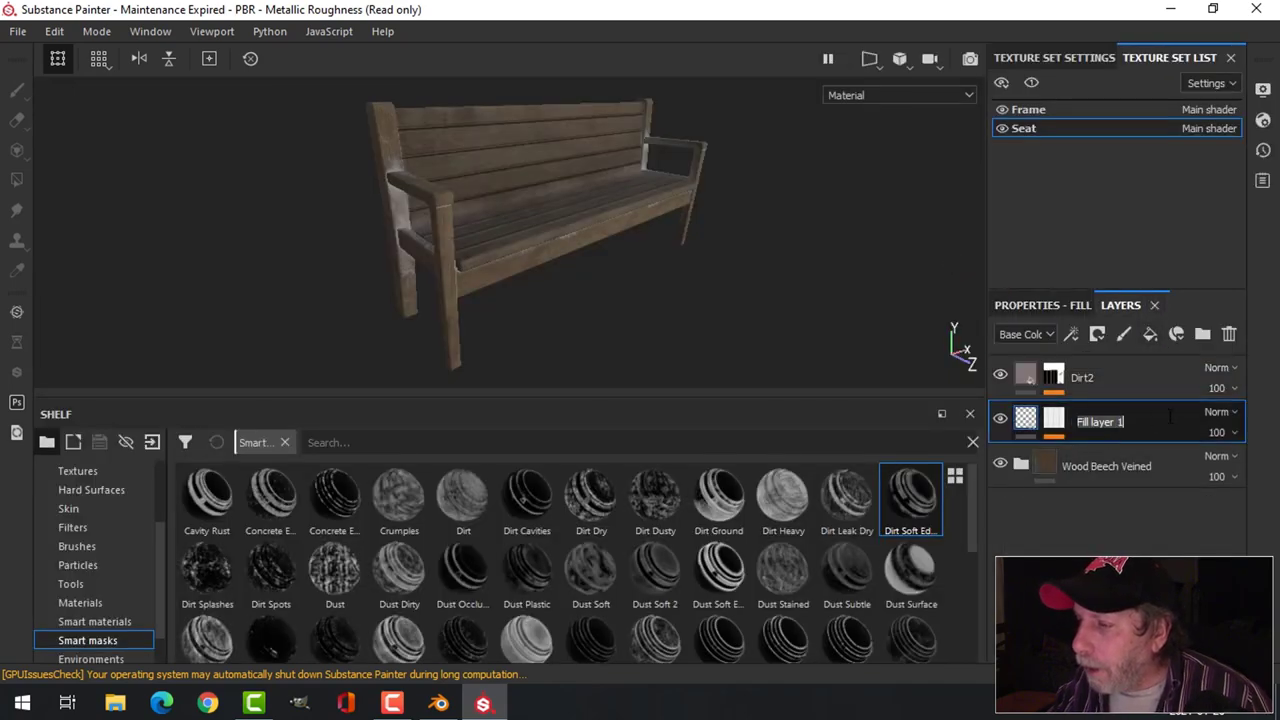
text(Planks)
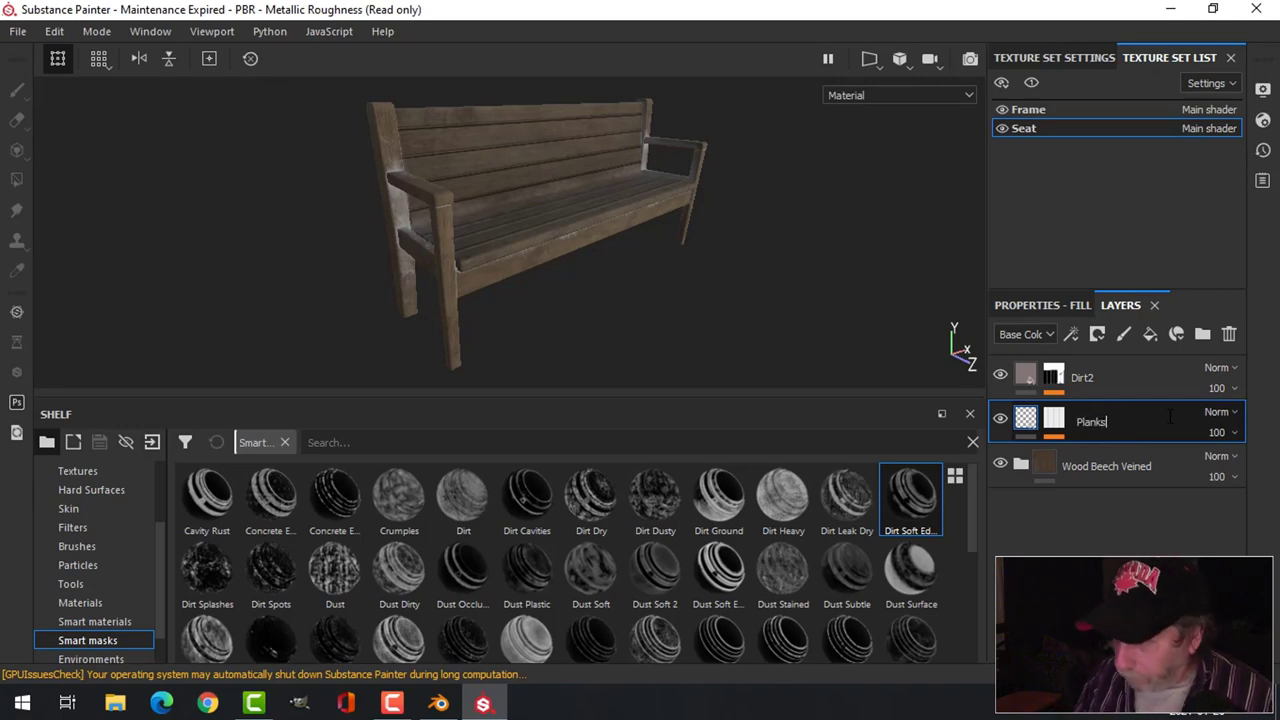
key(Return)
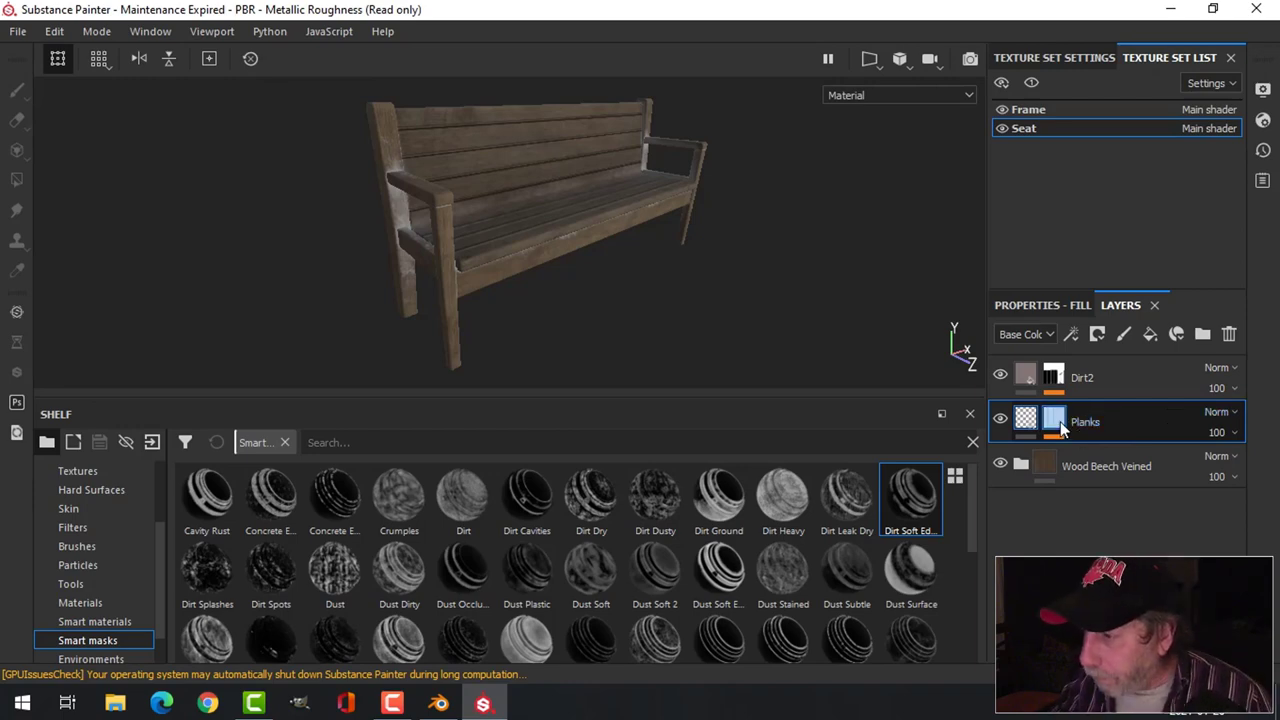
Raise the Planks mask's Brick generator histogram position from 0.15 to 0.86.
click(1055, 421)
click(1105, 455)
click(1060, 305)
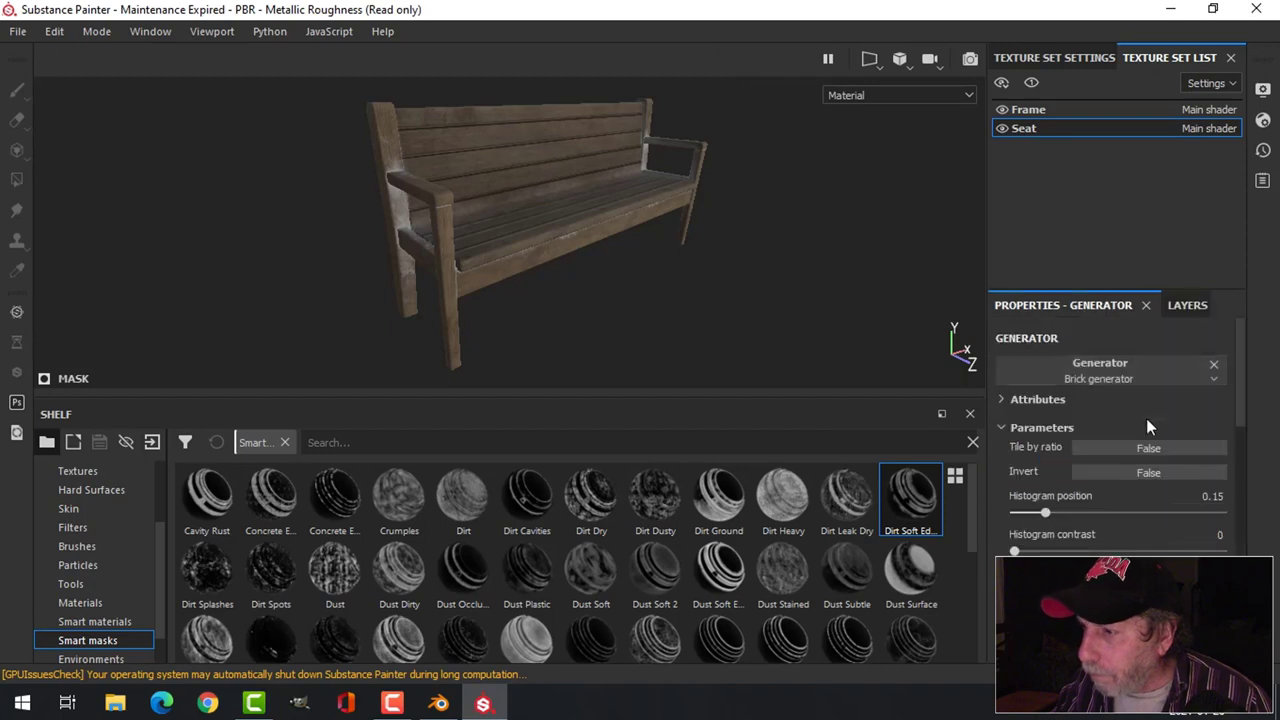
scroll(600, 255, up, 5)
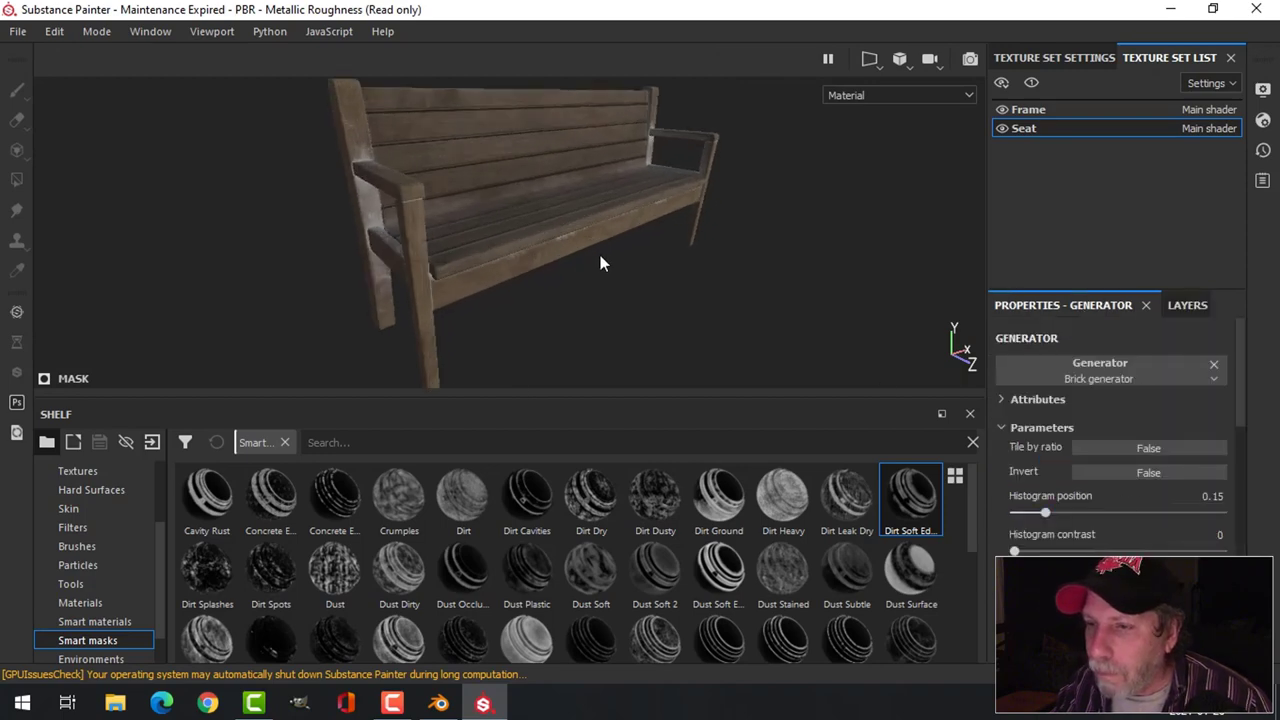
alt+drag(542, 224, 557, 220)
alt+middle_drag(600, 268, 570, 188)
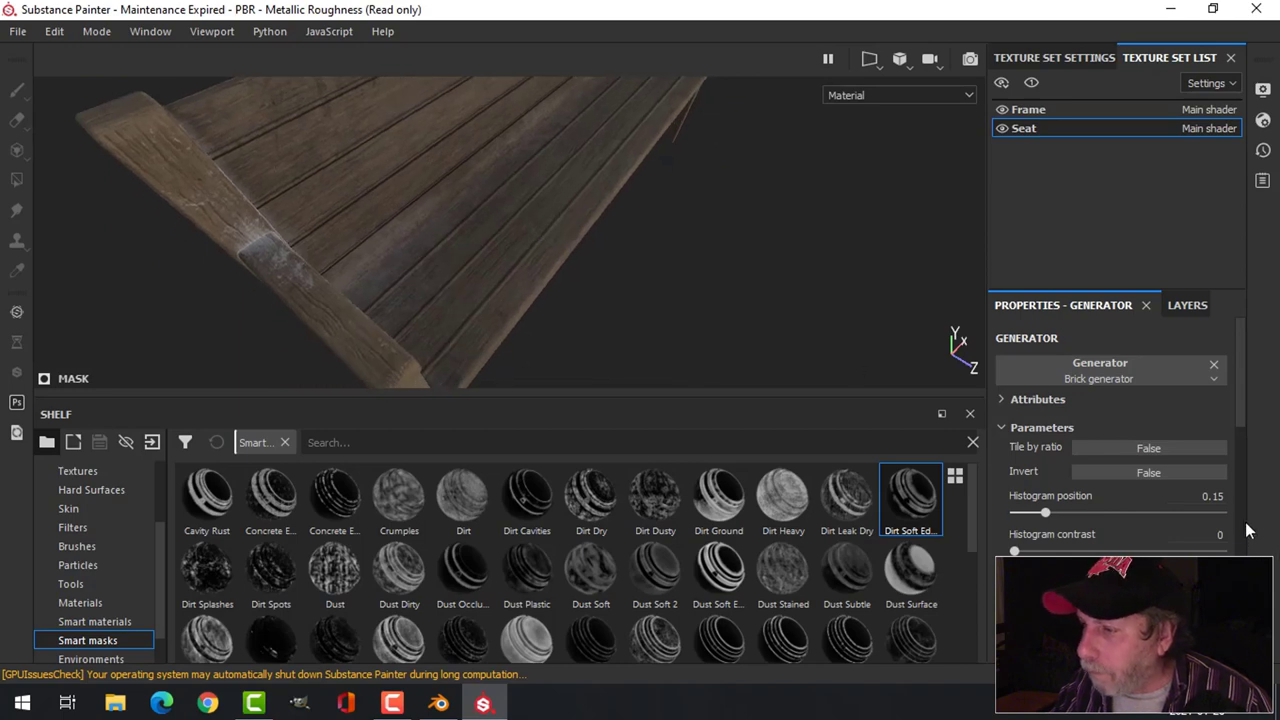
drag(1045, 512, 1093, 513)
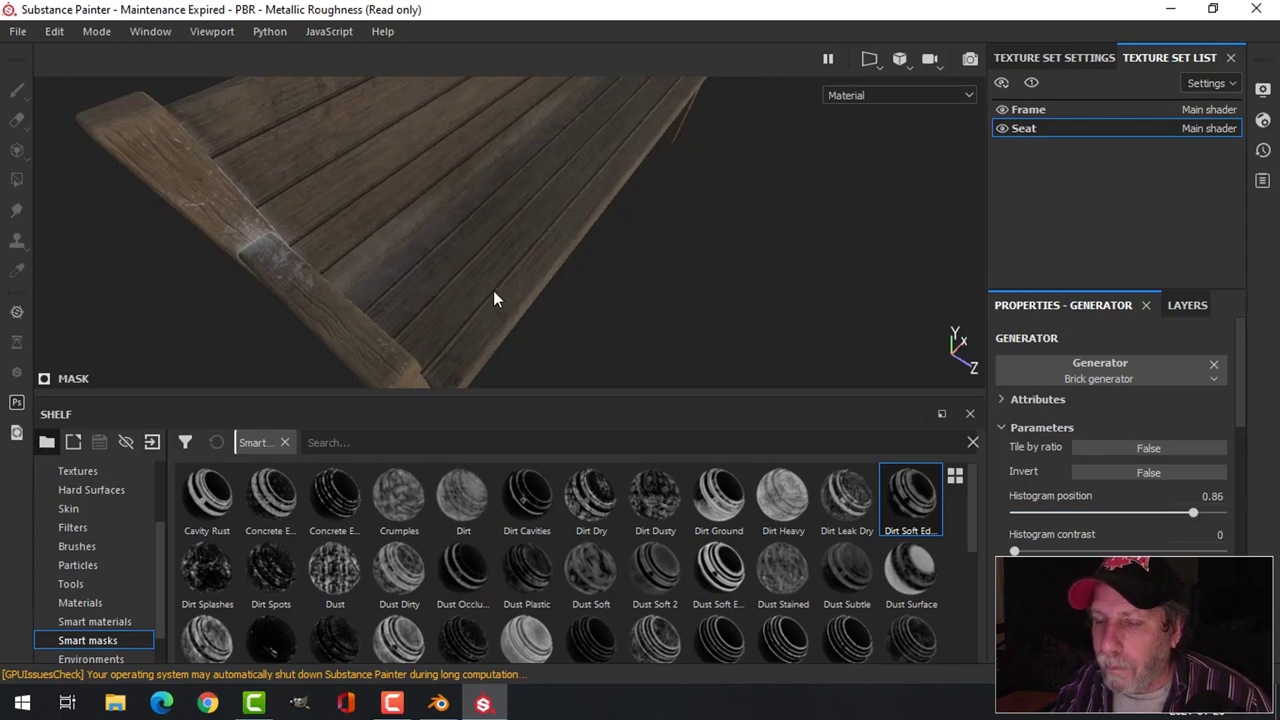
alt+drag(494, 297, 506, 266)
scroll(505, 265, up, 3)
mouse_move(510, 261)
alt+middle_down()
mouse_move(540, 230)
mouse_move(543, 243)
mouse_move(517, 243)
alt+middle_up()
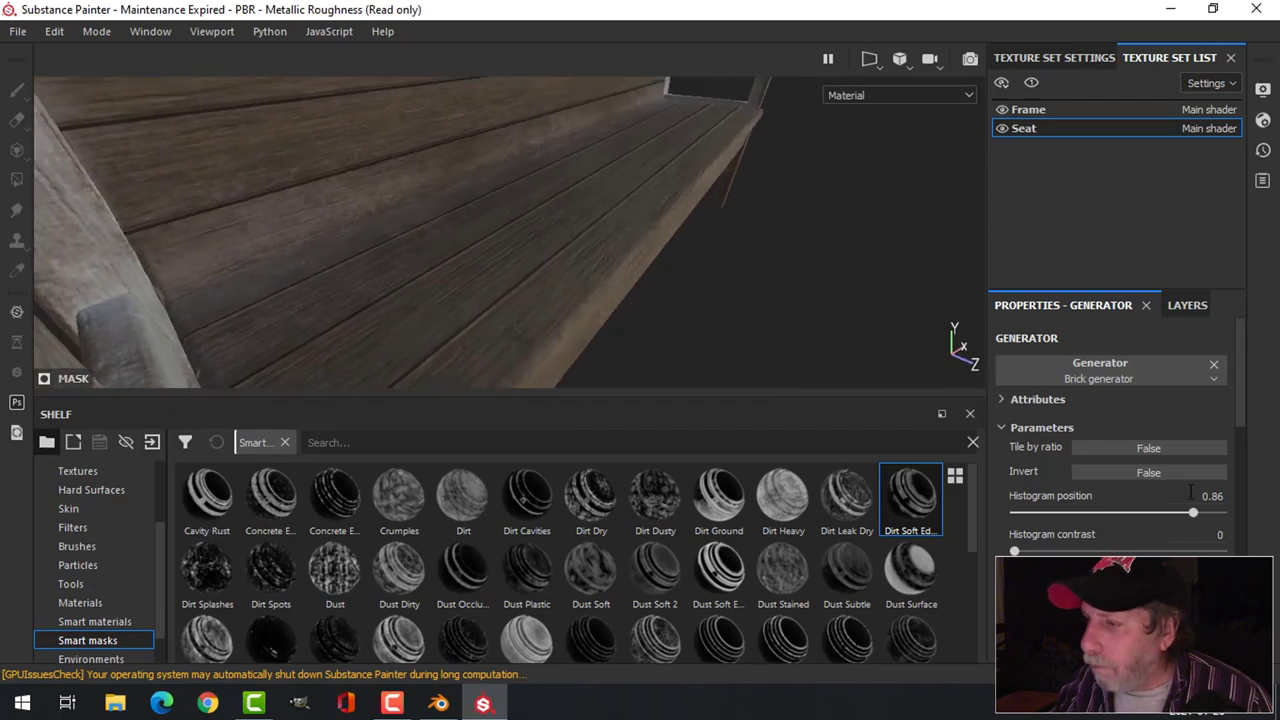
Keep Bevel X at 0.07 and lower Bevel Smoothness from 0.21 to 0.17.
scroll(1238, 440, down, 4)
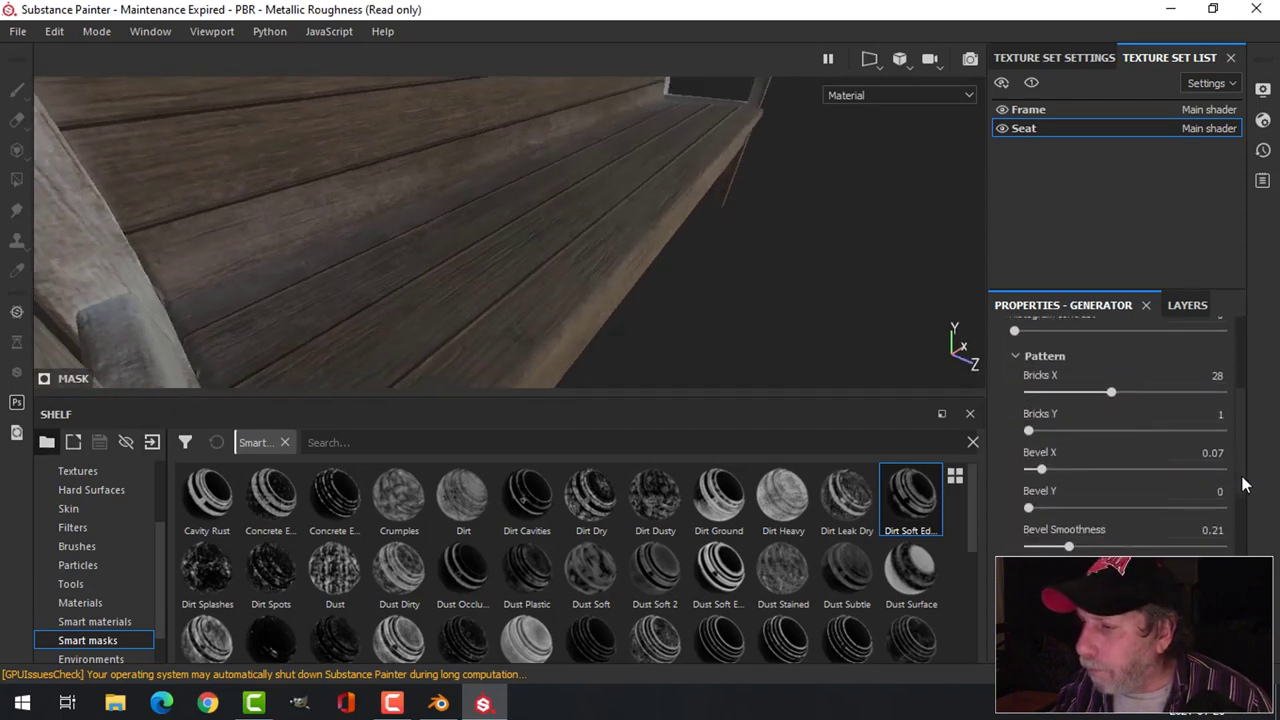
drag(1049, 477, 1030, 475)
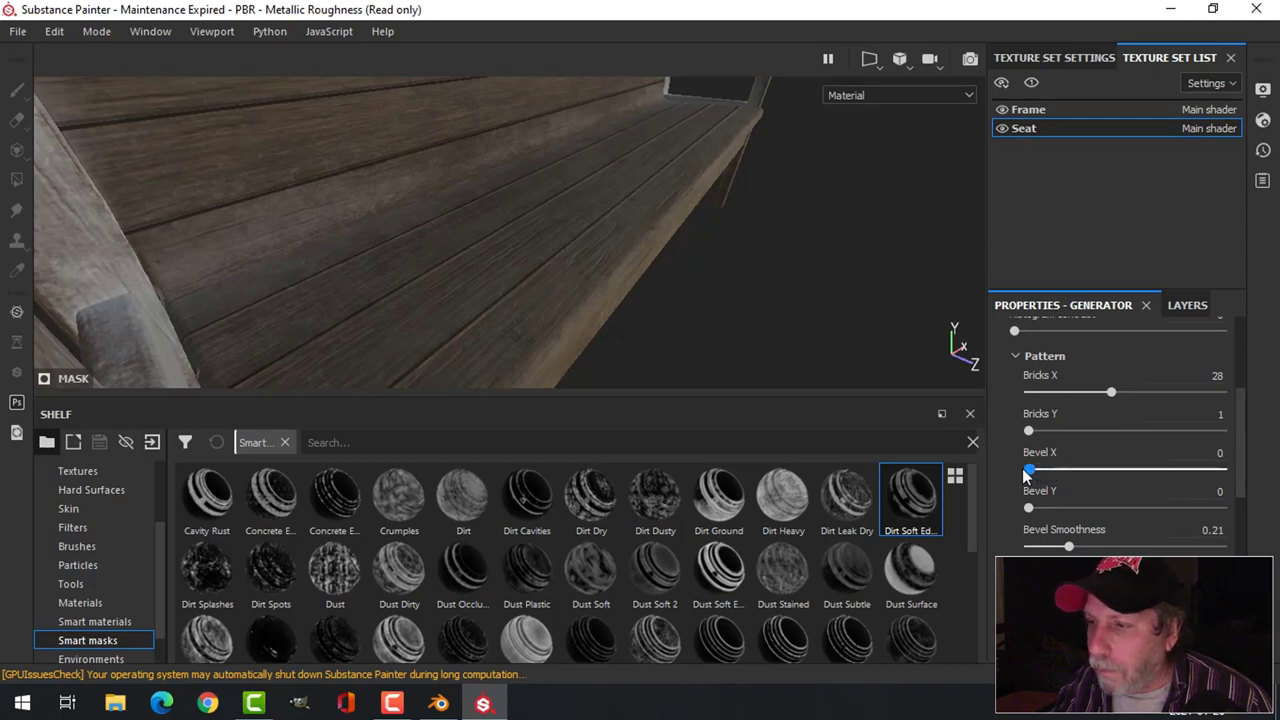
drag(1035, 468, 1043, 470)
drag(1075, 548, 1061, 548)
mouse_move(617, 279)
alt+mouse_down()
mouse_move(597, 281)
mouse_move(614, 264)
mouse_move(543, 223)
mouse_move(600, 262)
alt+mouse_up()
Pull the brick generator's histogram position back from 0.86 to 0.64.
scroll(597, 275, down, 3)
scroll(1109, 430, up, 5)
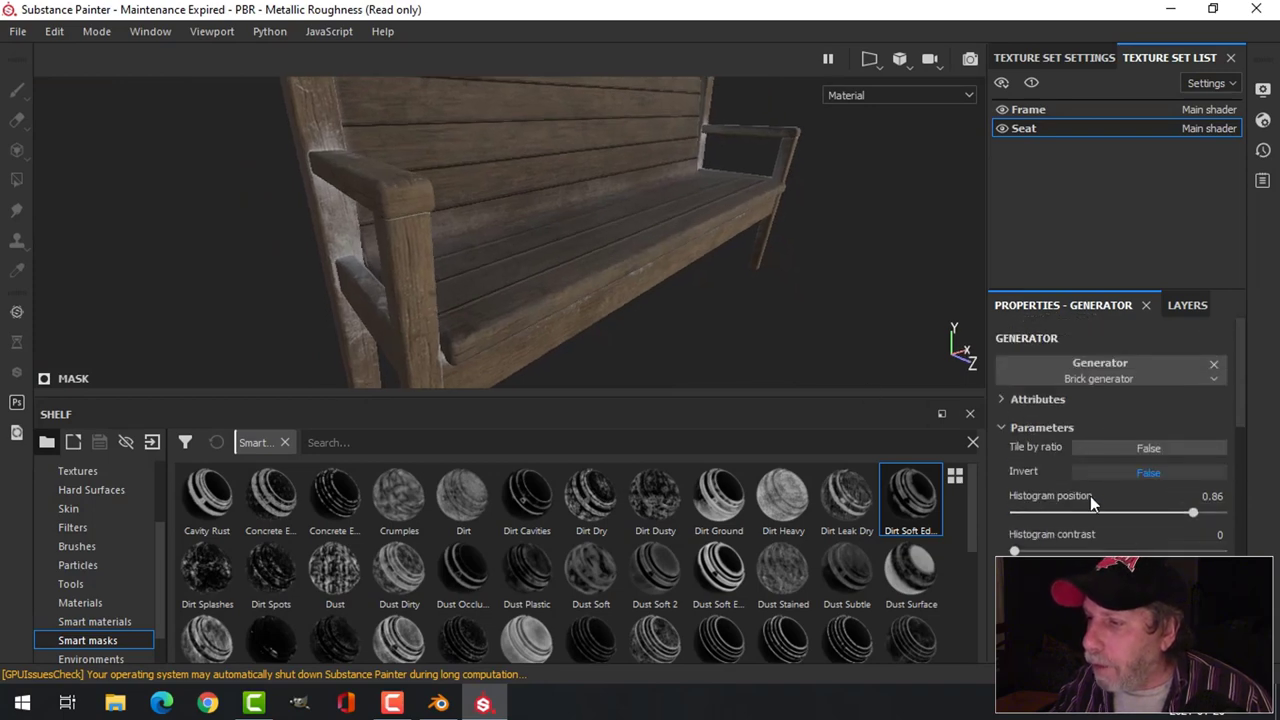
drag(1089, 513, 1148, 513)
alt+drag(600, 289, 617, 258)
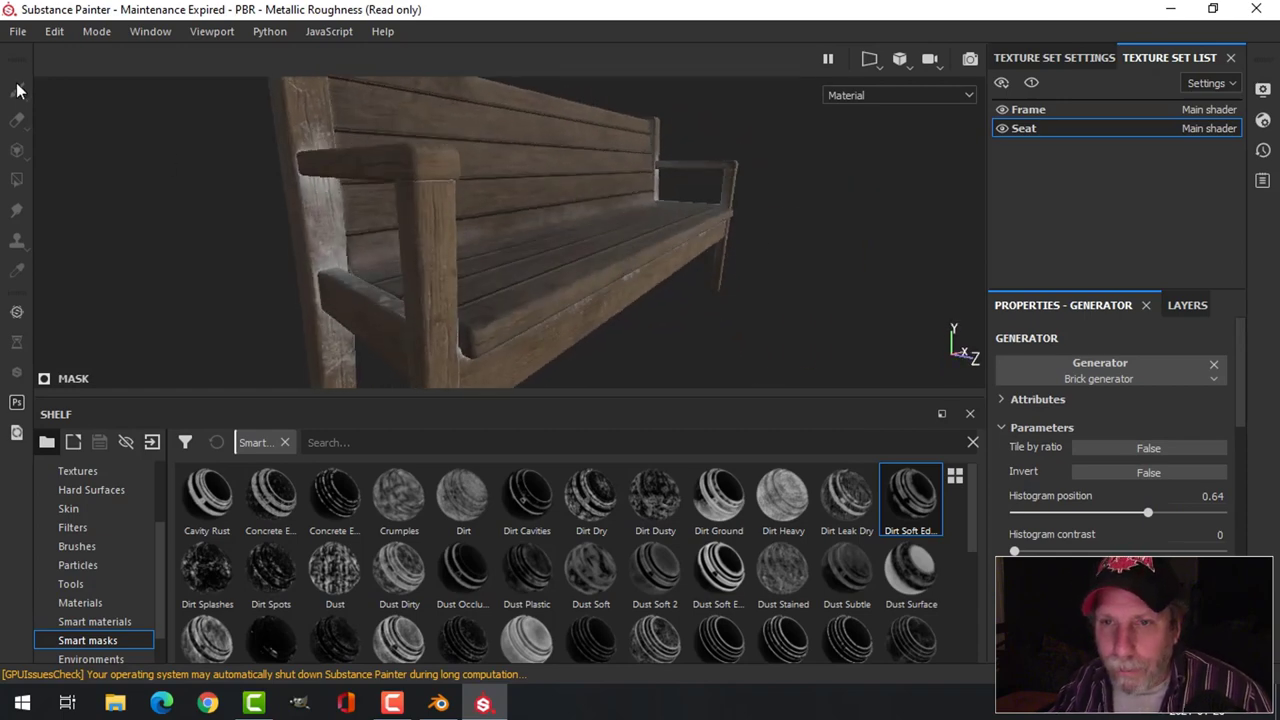
Set the texture export output folder to BLENDER CHALLENGE 8 CORRIDOR/BENCH1 TEXTURE.
click(18, 31)
click(81, 363)
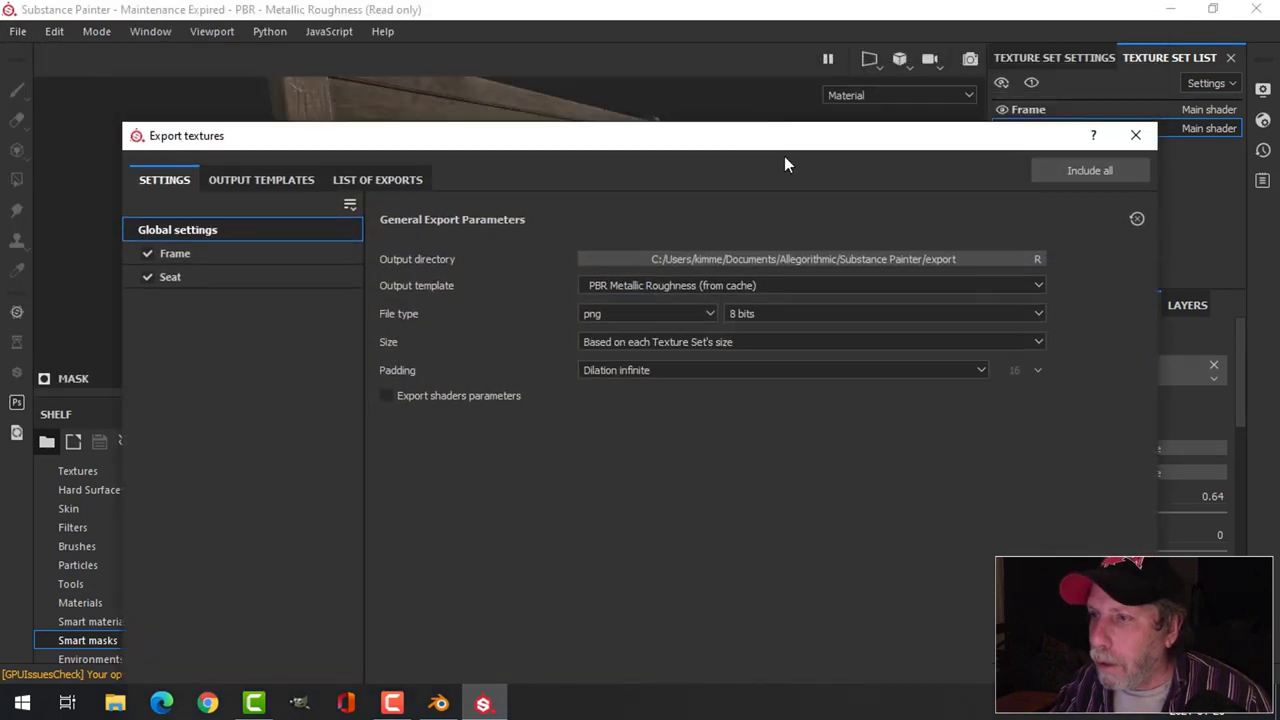
click(783, 190)
click(172, 430)
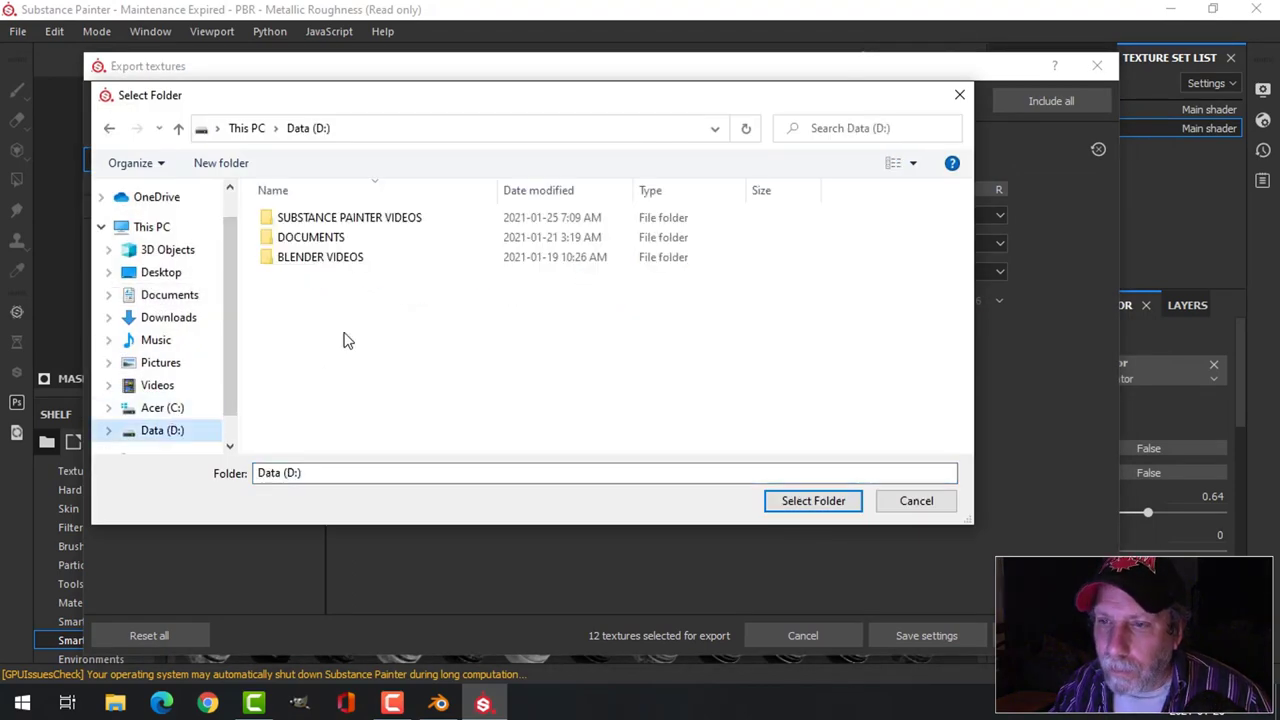
double_click(322, 236)
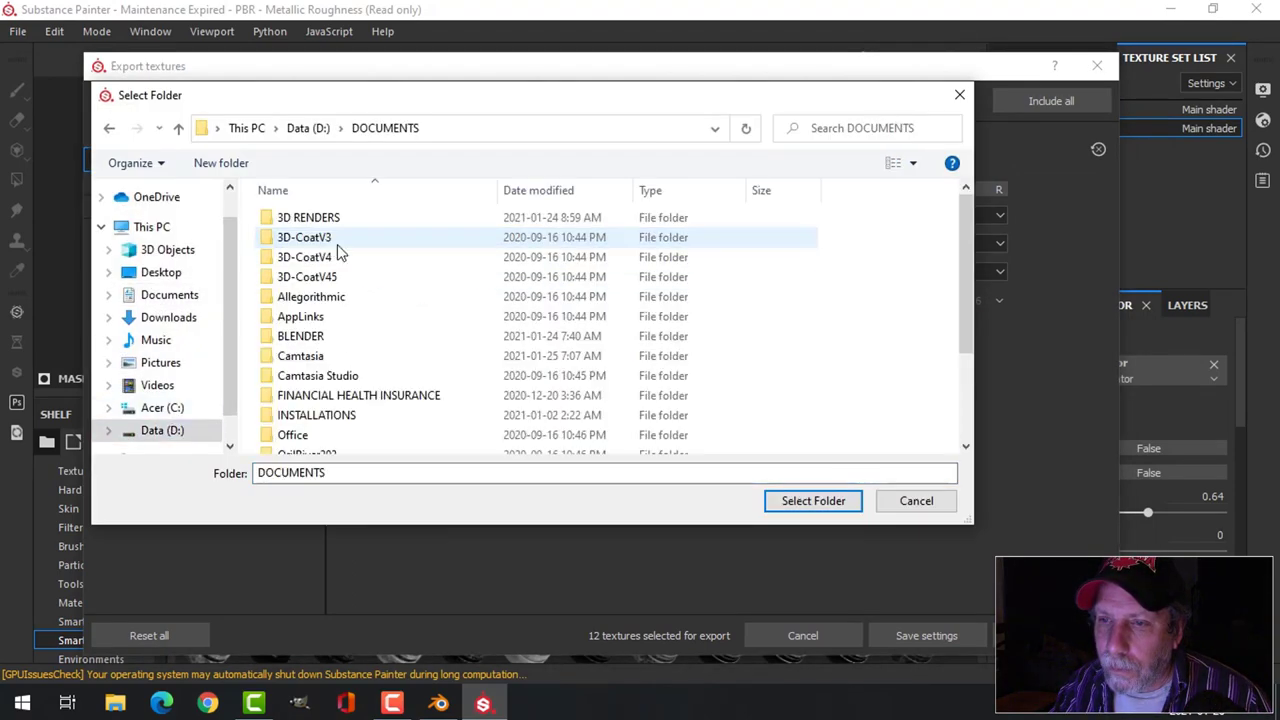
double_click(315, 336)
double_click(300, 338)
click(378, 396)
double_click(378, 396)
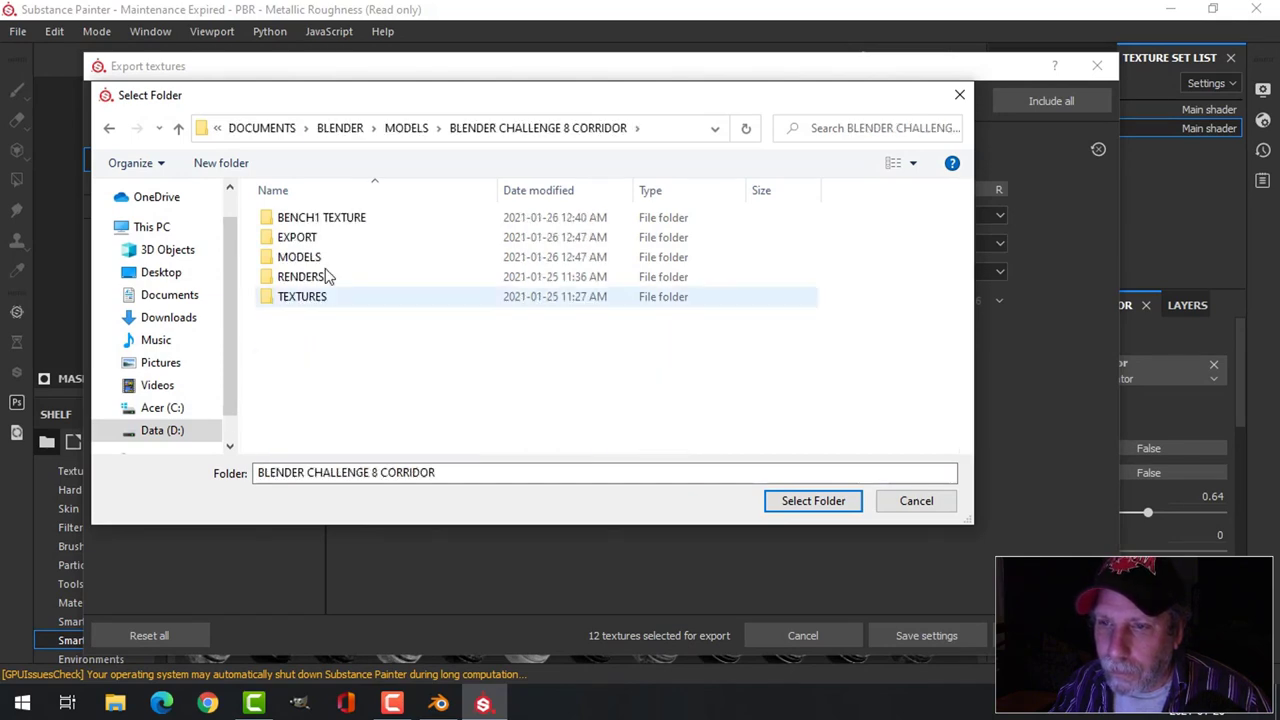
click(330, 217)
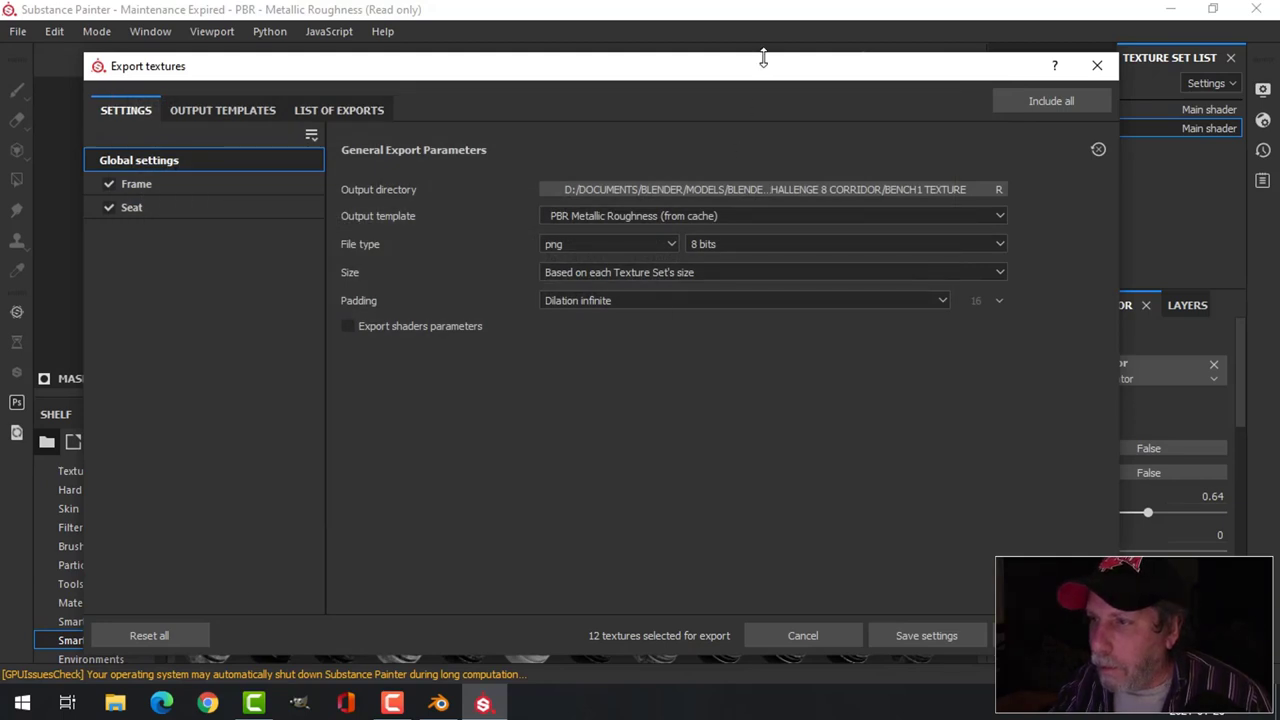
Review the list of exports, export the 12 texture maps and close the window.
mouse_move(763, 57)
mouse_down()
mouse_move(752, 87)
mouse_move(757, 68)
mouse_up()
click(356, 107)
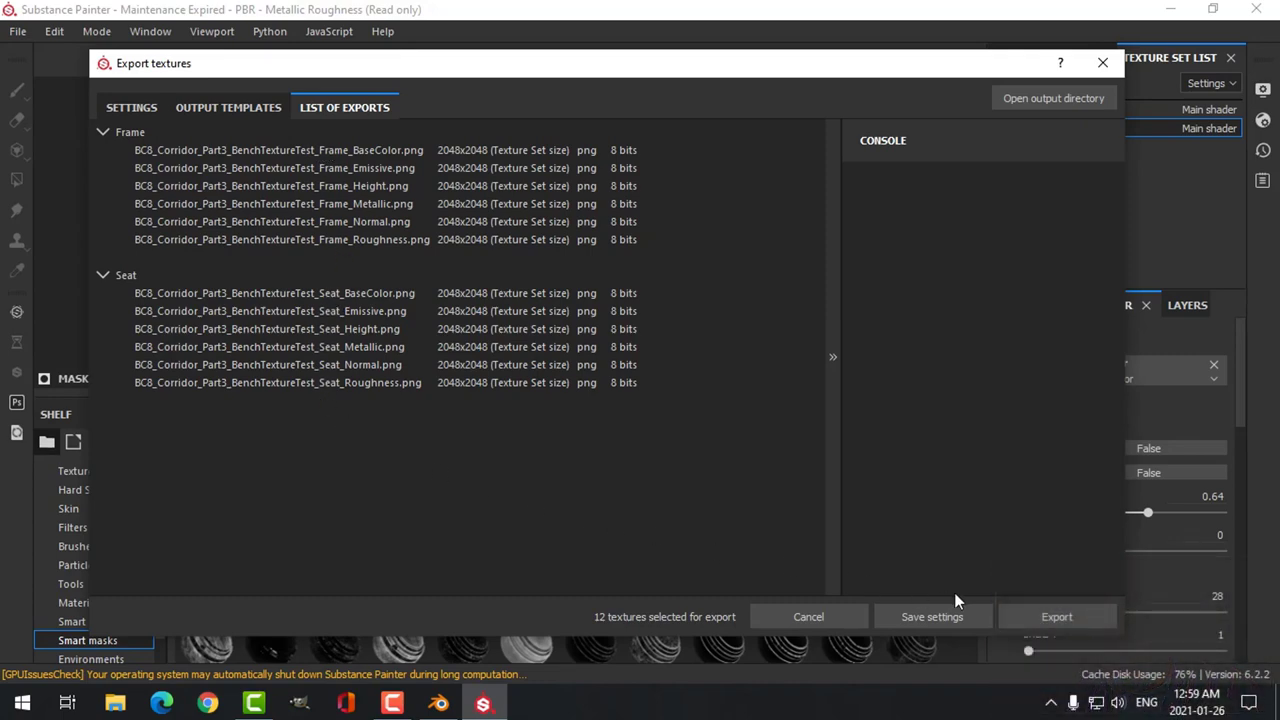
click(1019, 612)
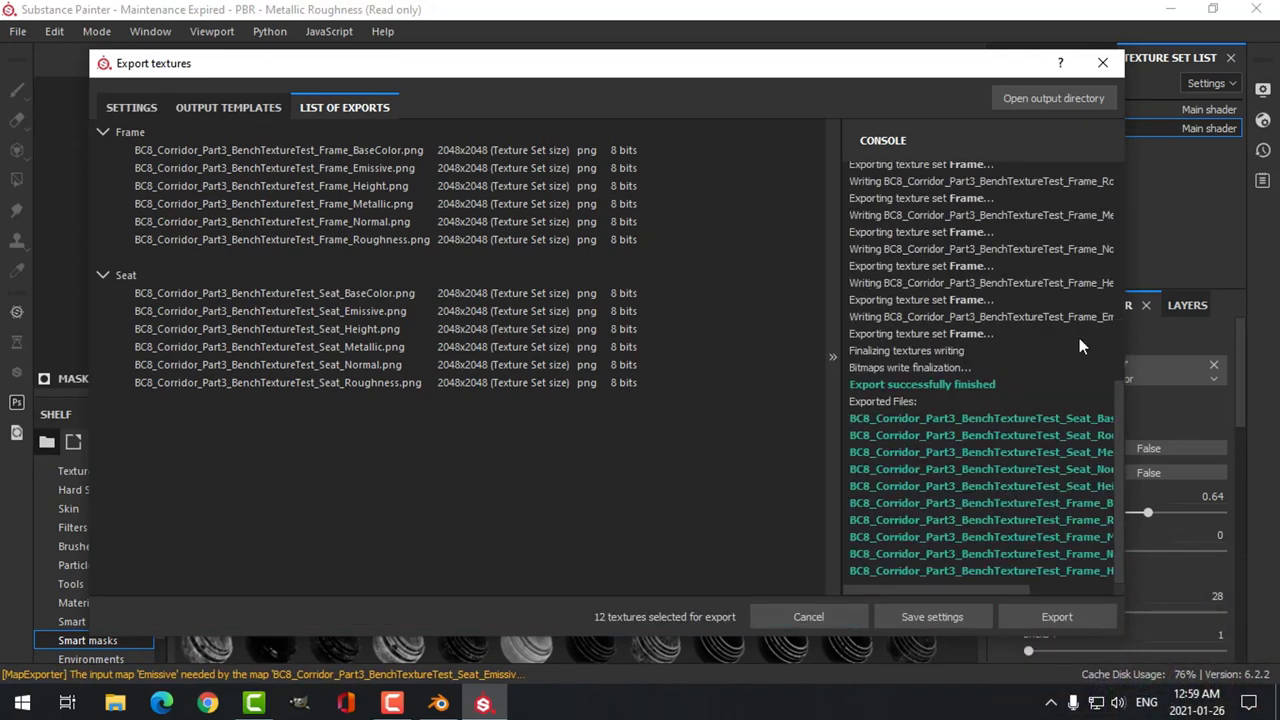
click(1103, 63)
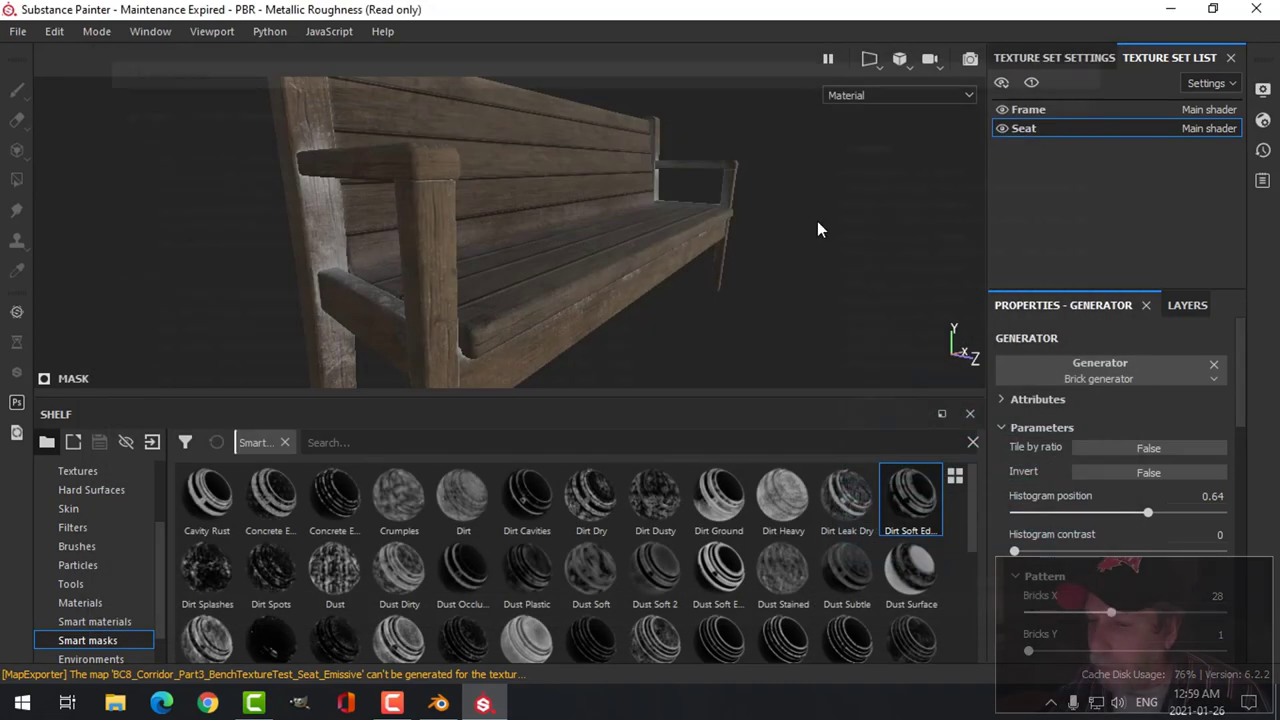
In Blender's Shading workspace, select the seat and enlarge the node editor around its Principled BSDF.
click(439, 703)
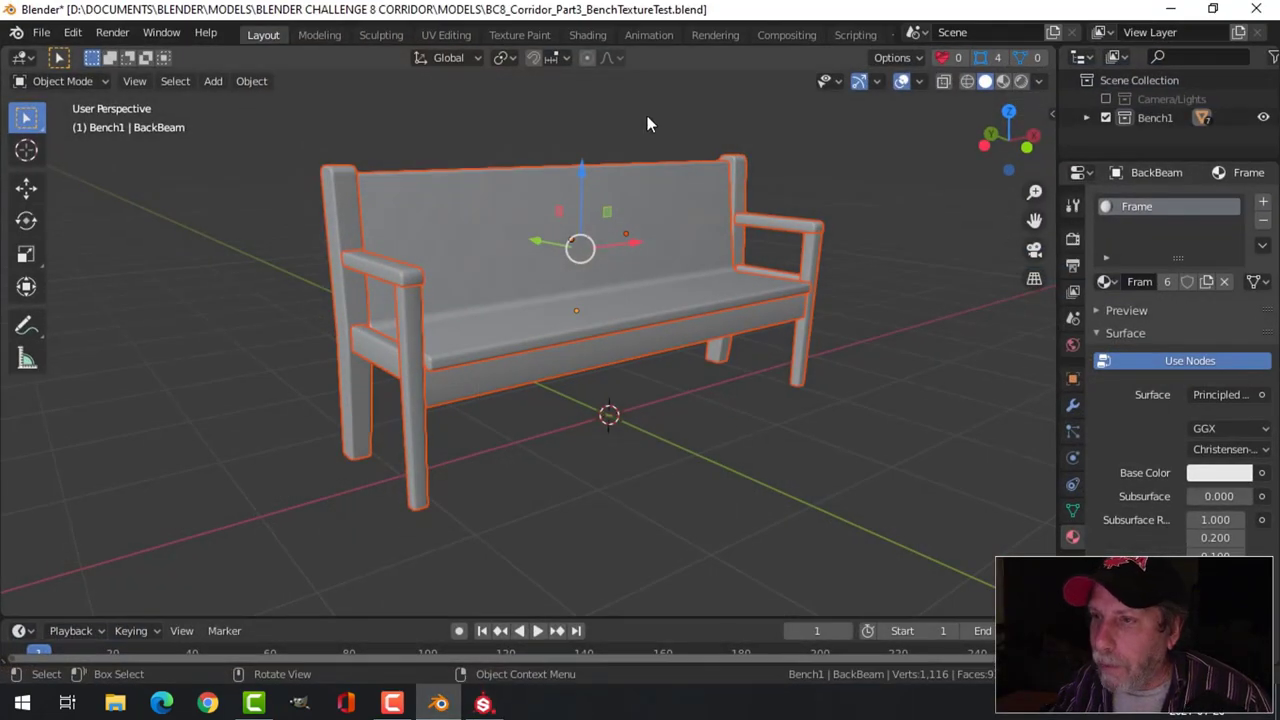
click(587, 34)
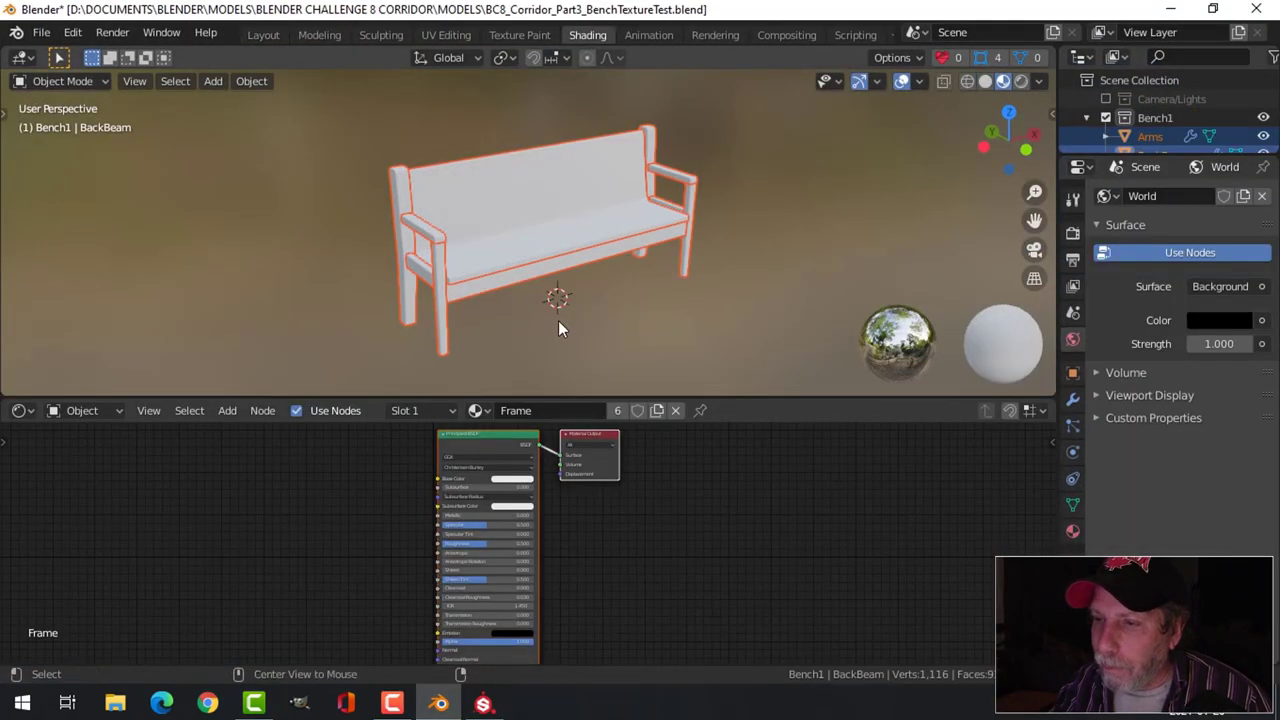
click(529, 196)
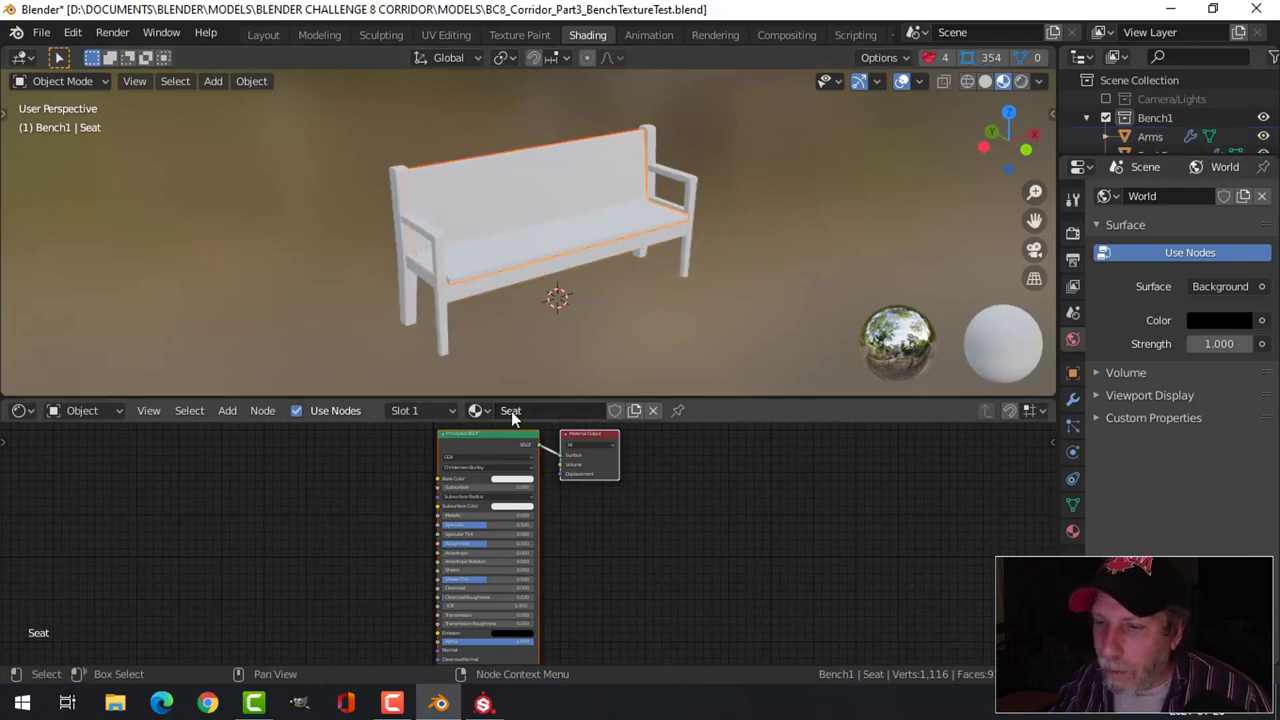
click(474, 433)
scroll(447, 437, up, 1)
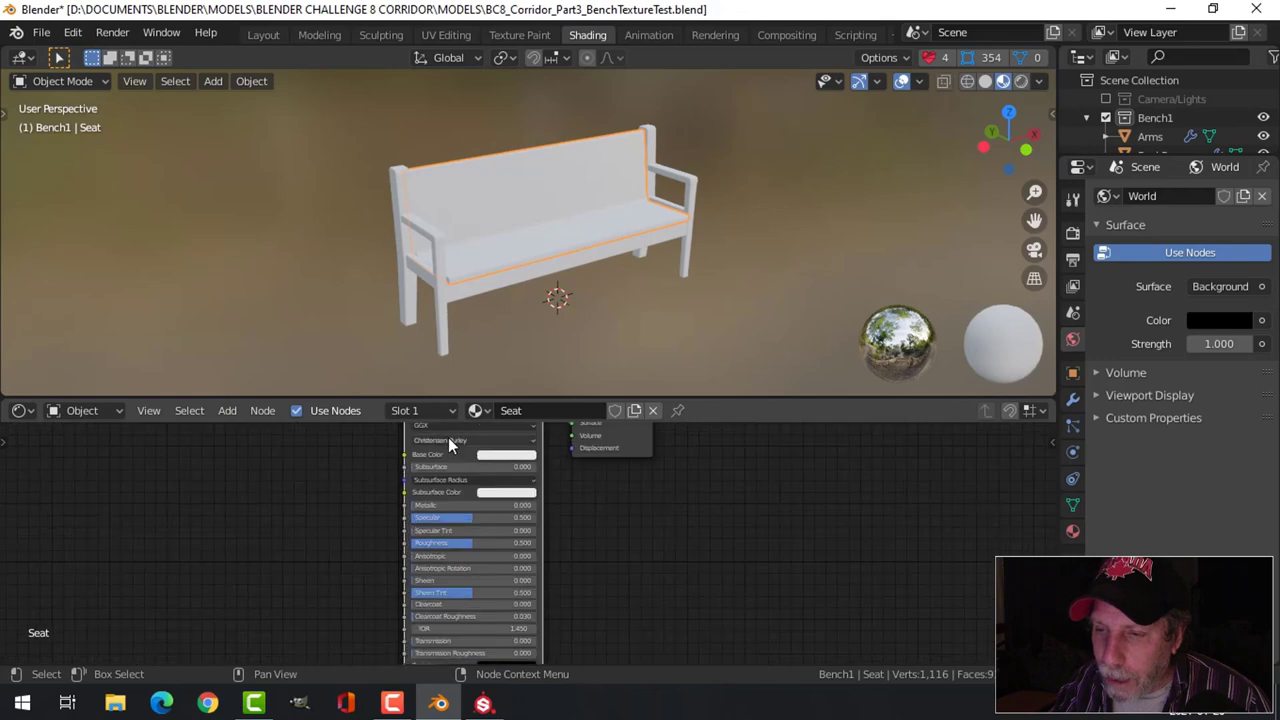
drag(534, 400, 534, 312)
scroll(641, 463, up, 2)
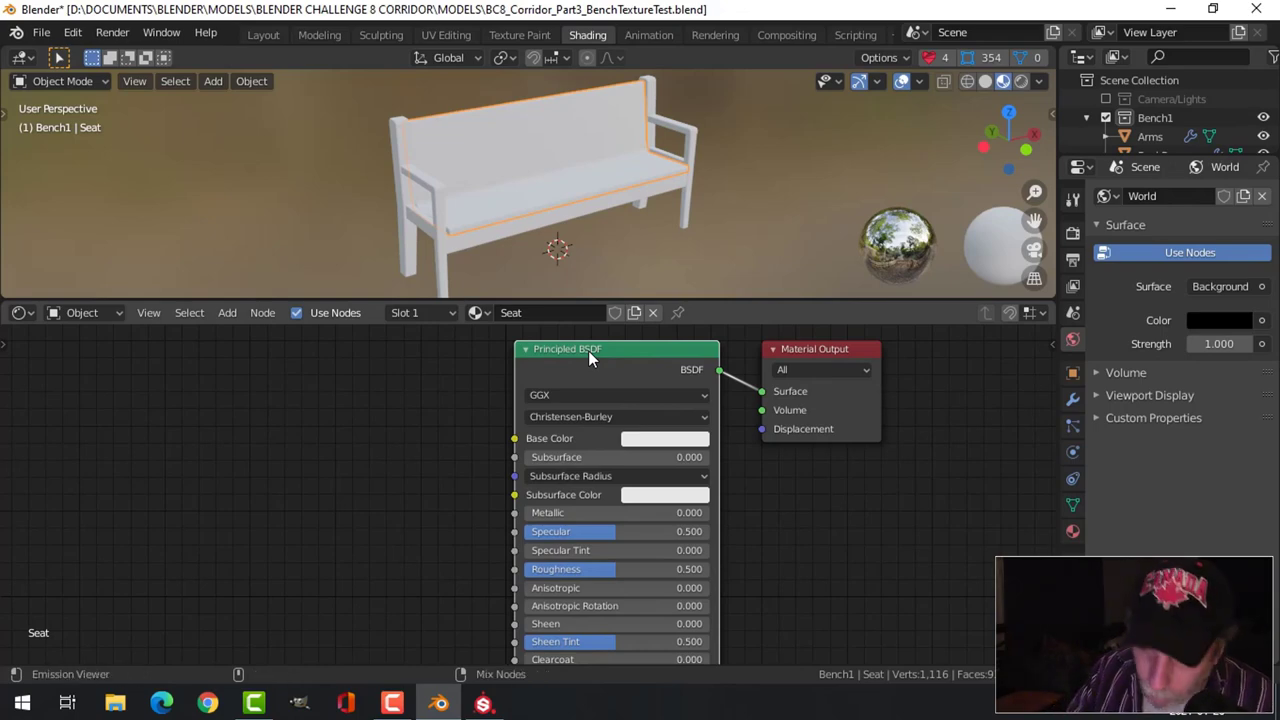
Connect the five Seat PNGs from BENCH1 TEXTURE, BaseColor through Roughness, to the Seat material.
key(ctrl+shift+t)
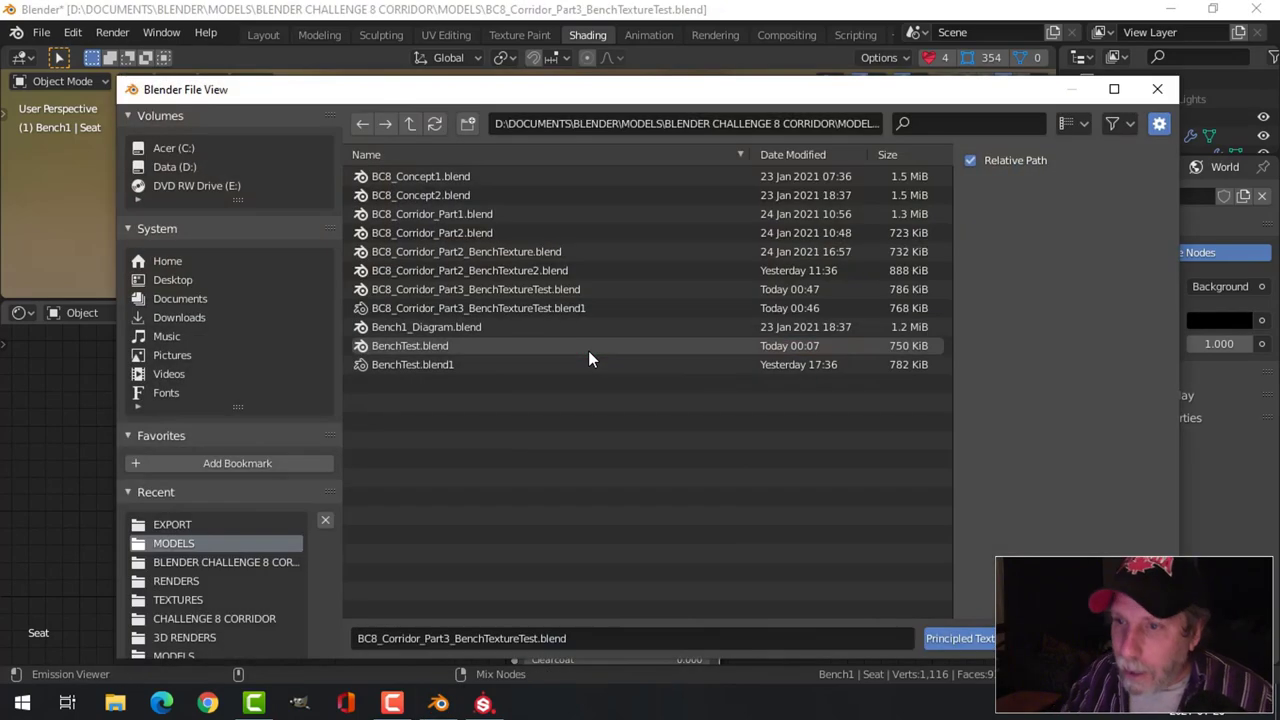
click(414, 128)
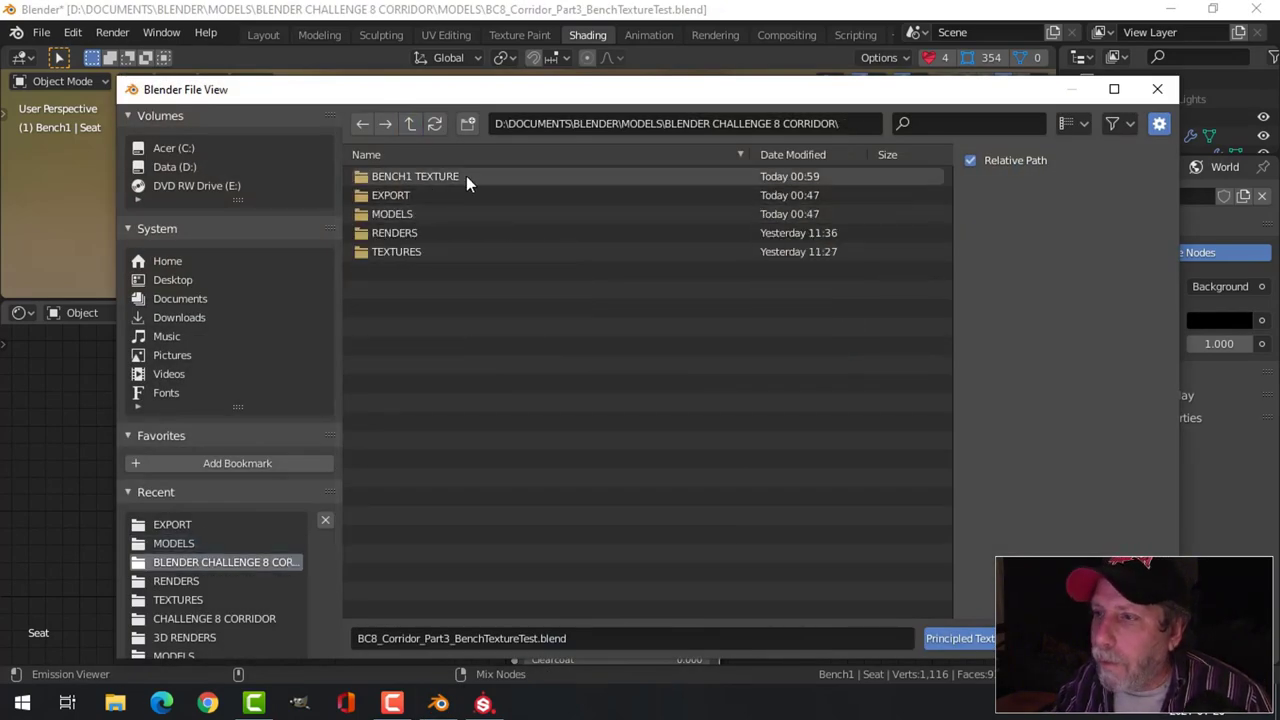
click(425, 182)
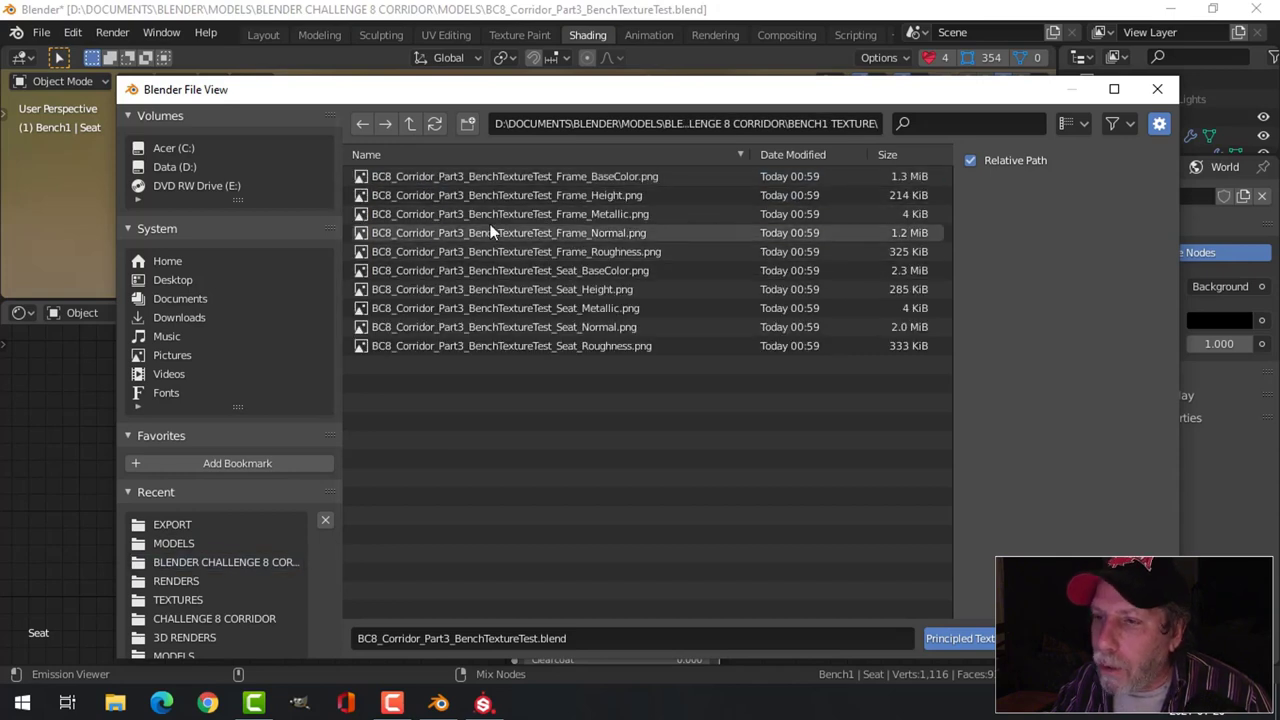
click(444, 273)
shift+click(446, 341)
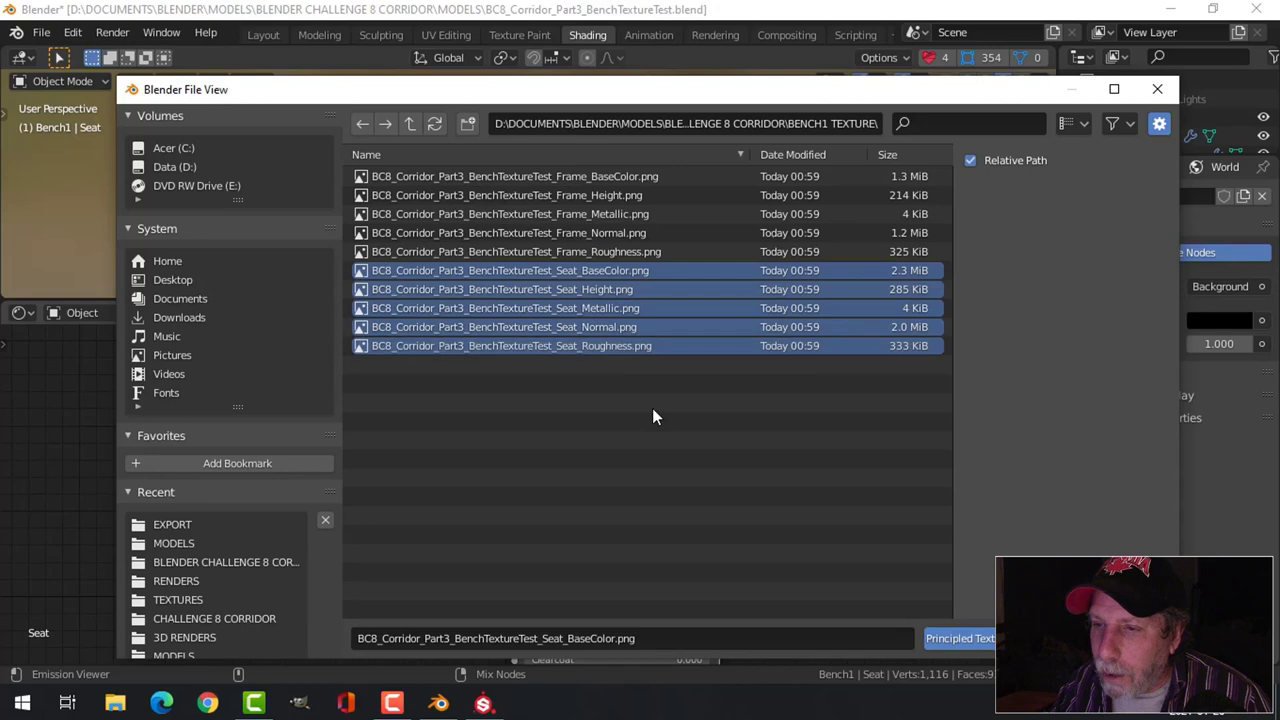
click(965, 638)
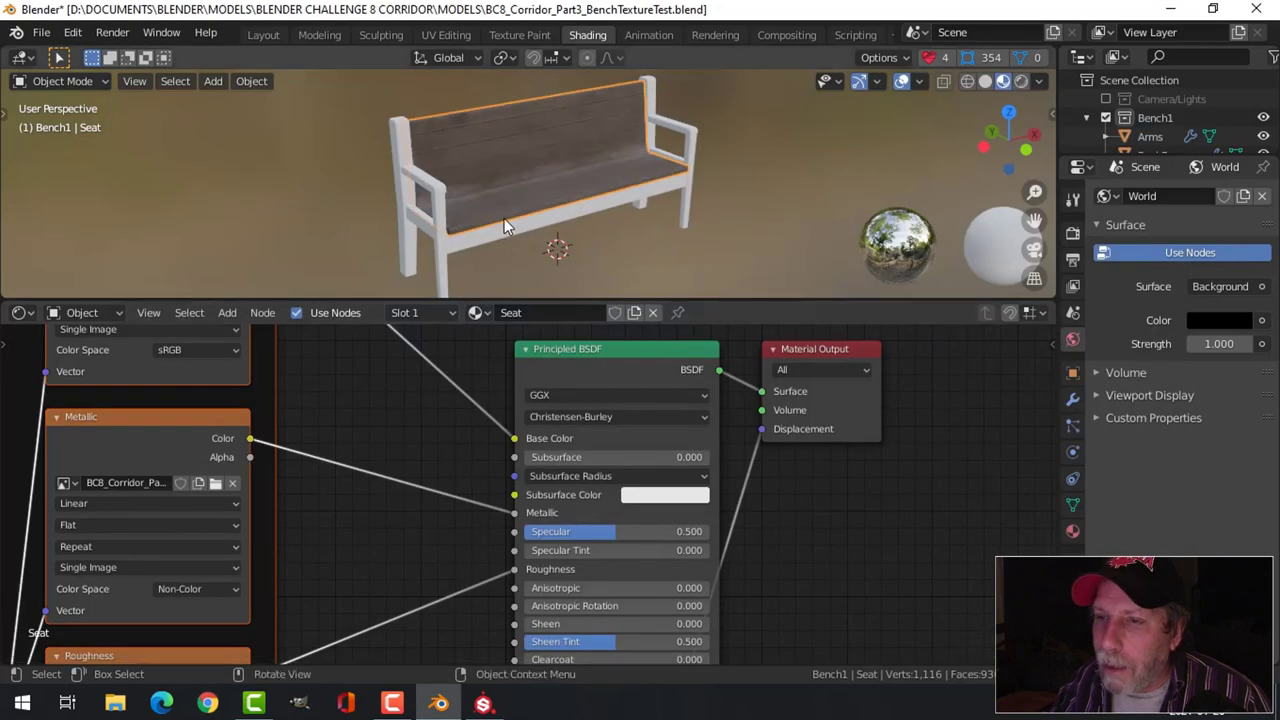
Connect the five Frame PNGs to the legs' Frame material and return to Layout.
click(401, 145)
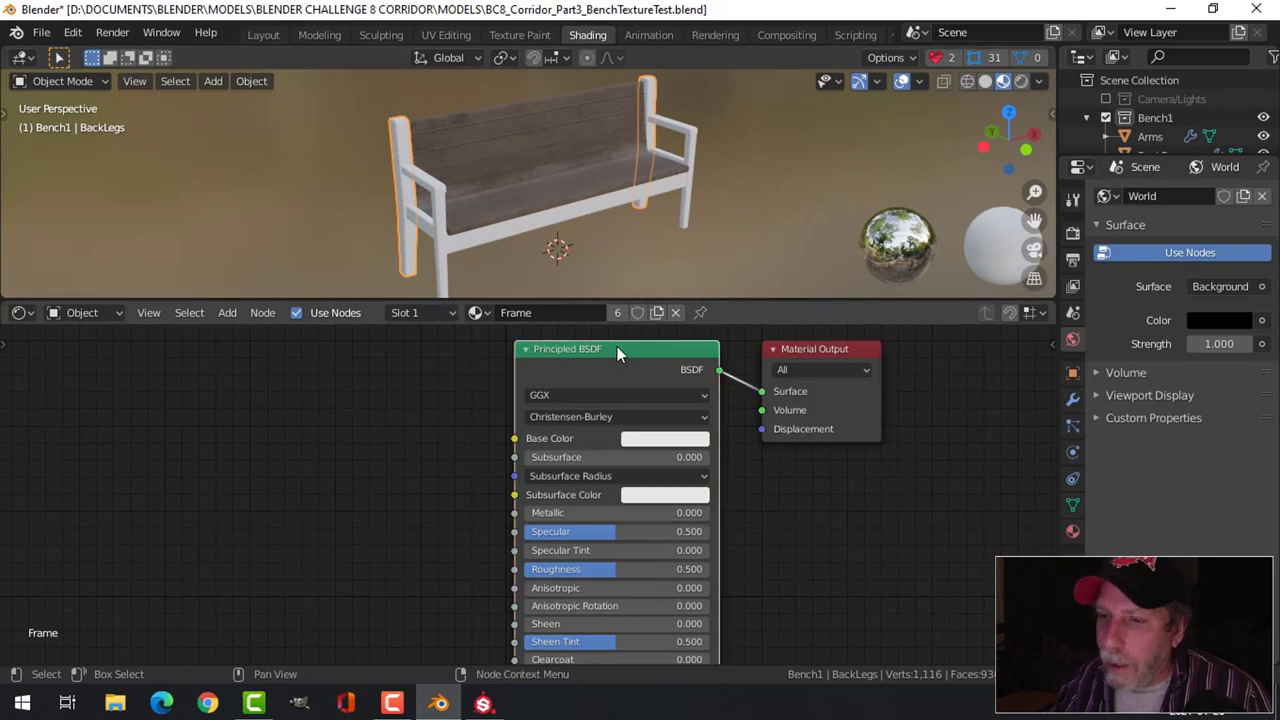
key(ctrl+shift+t)
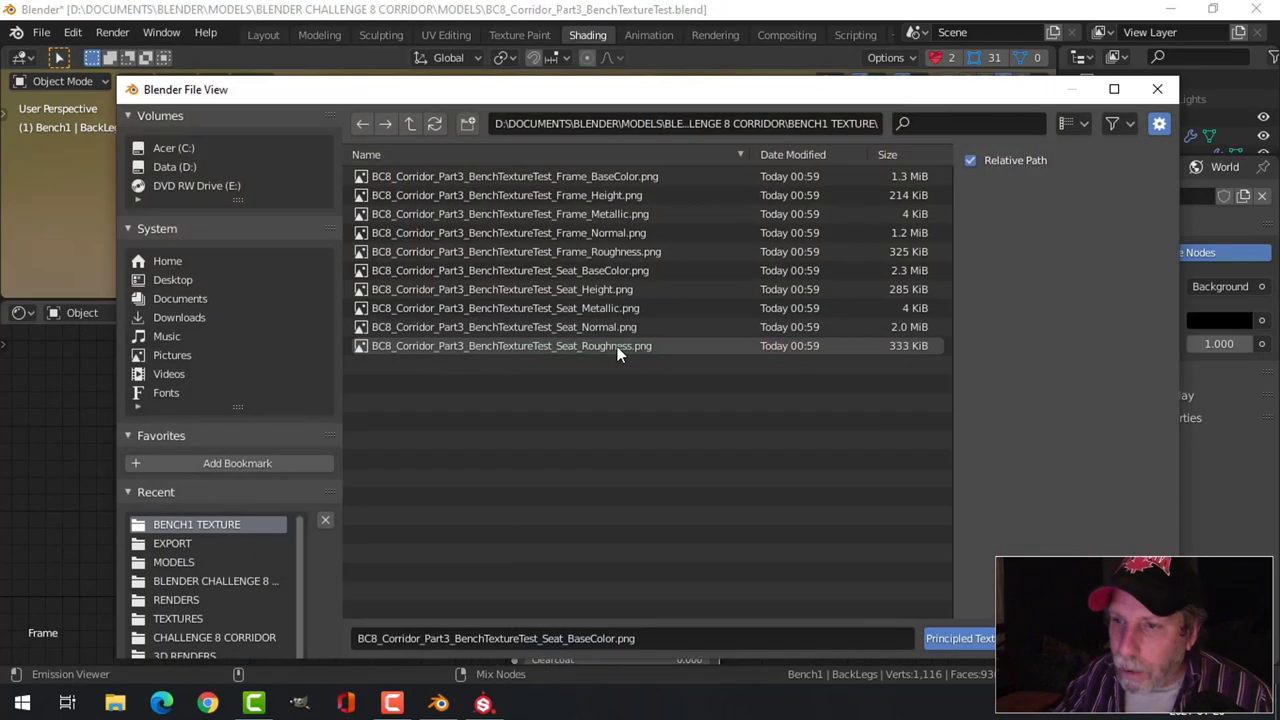
click(524, 181)
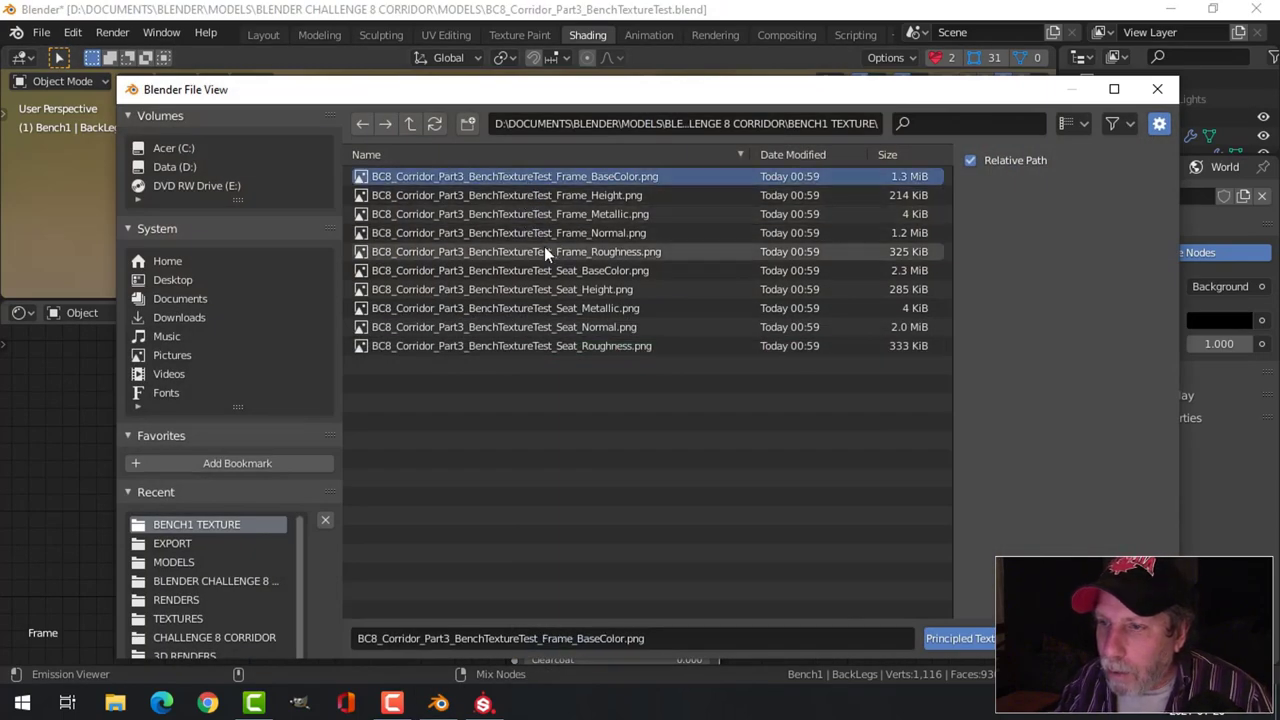
shift+click(544, 252)
click(958, 638)
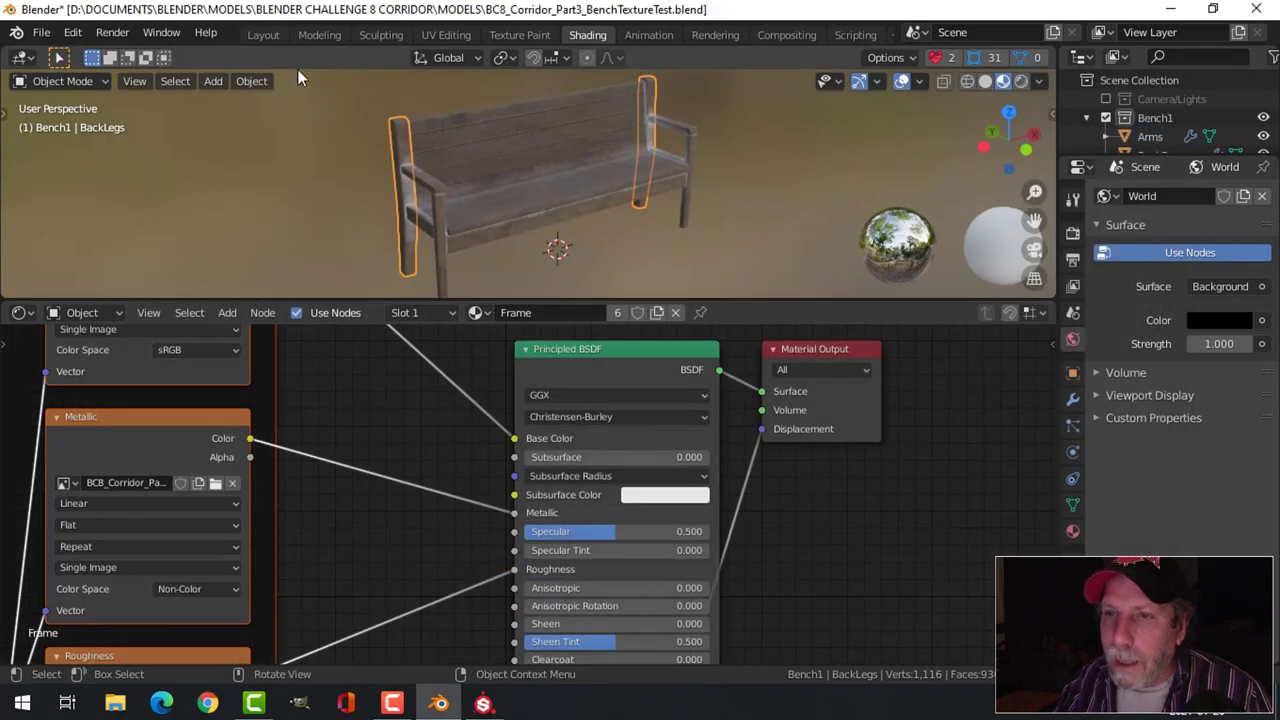
click(264, 35)
Switch to Material Preview, deselect everything and orbit around the textured bench.
click(1002, 83)
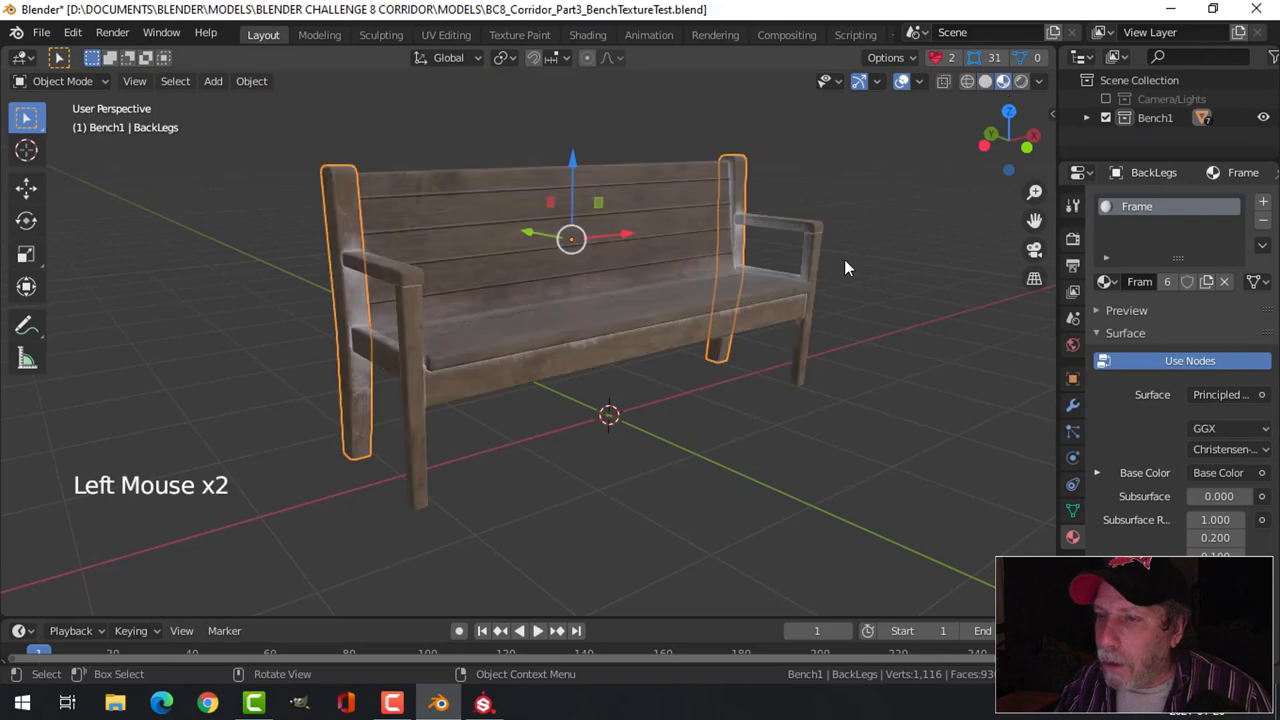
key(alt+a)
middle_drag(562, 318, 654, 323)
scroll(654, 323, down, 2)
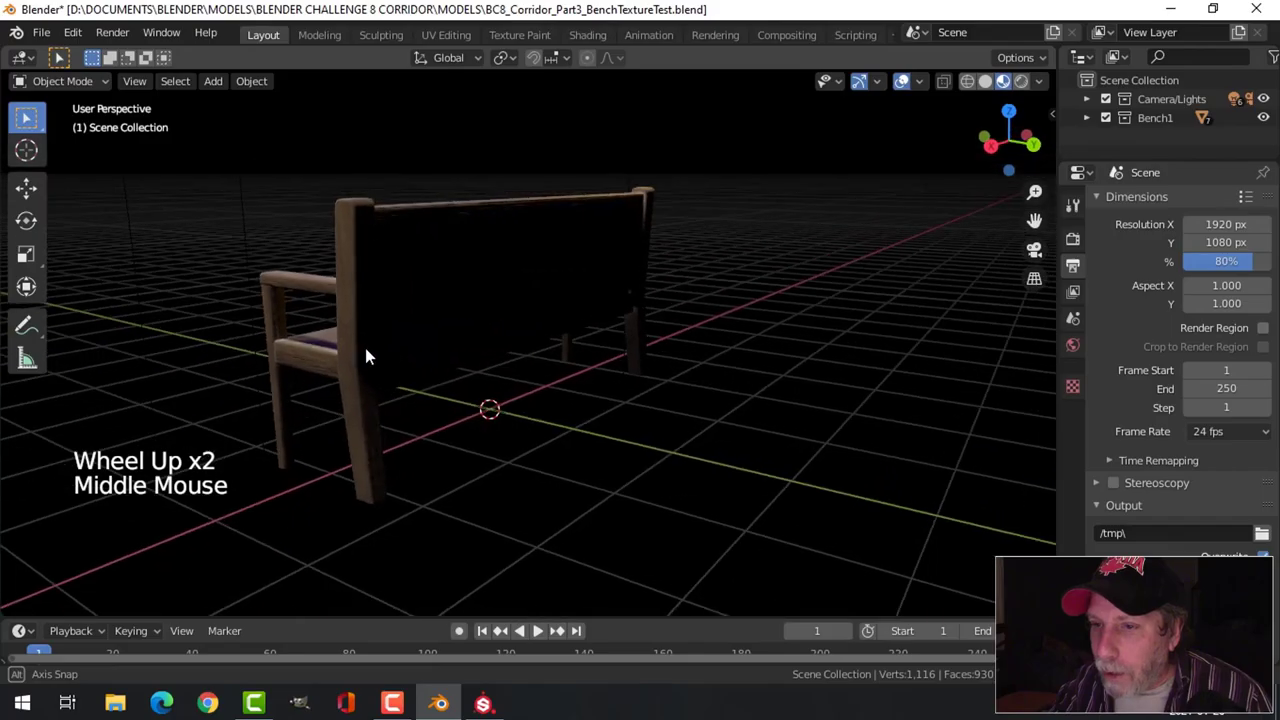
middle_drag(366, 352, 783, 357)
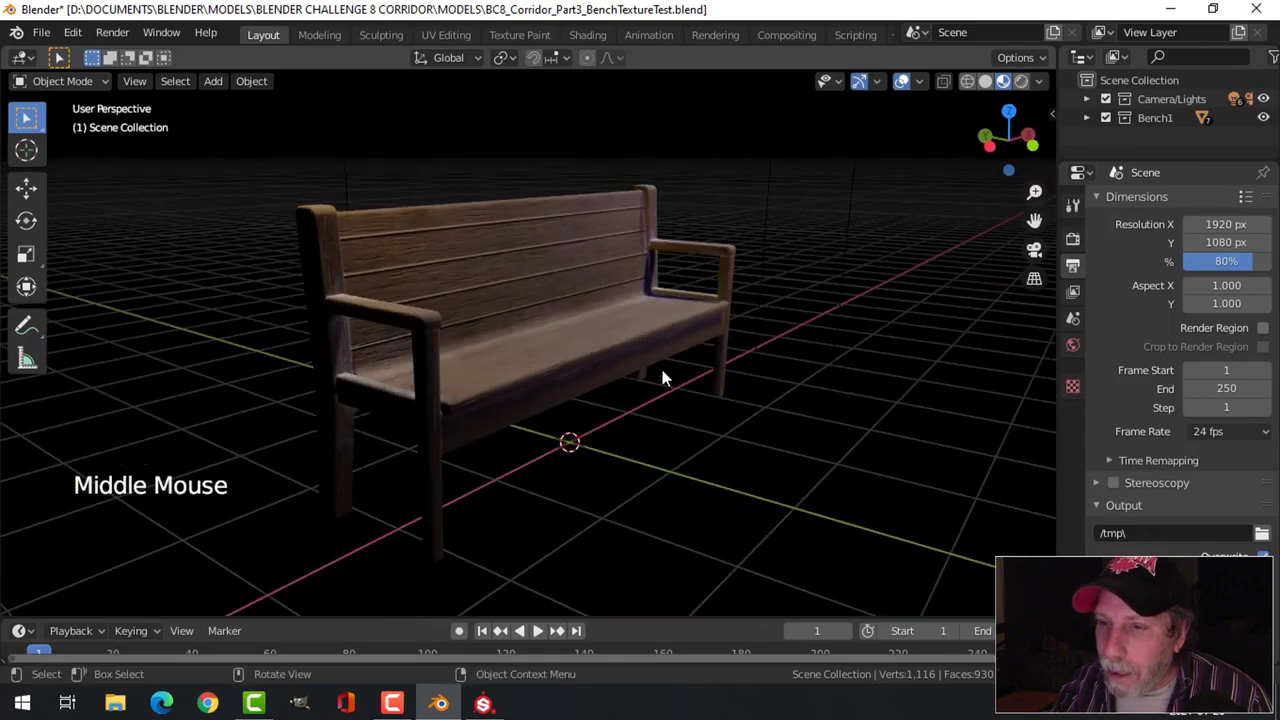
shift+middle_drag(660, 383, 692, 376)
mouse_move(692, 376)
middle_down()
mouse_move(724, 369)
mouse_move(711, 374)
middle_up()
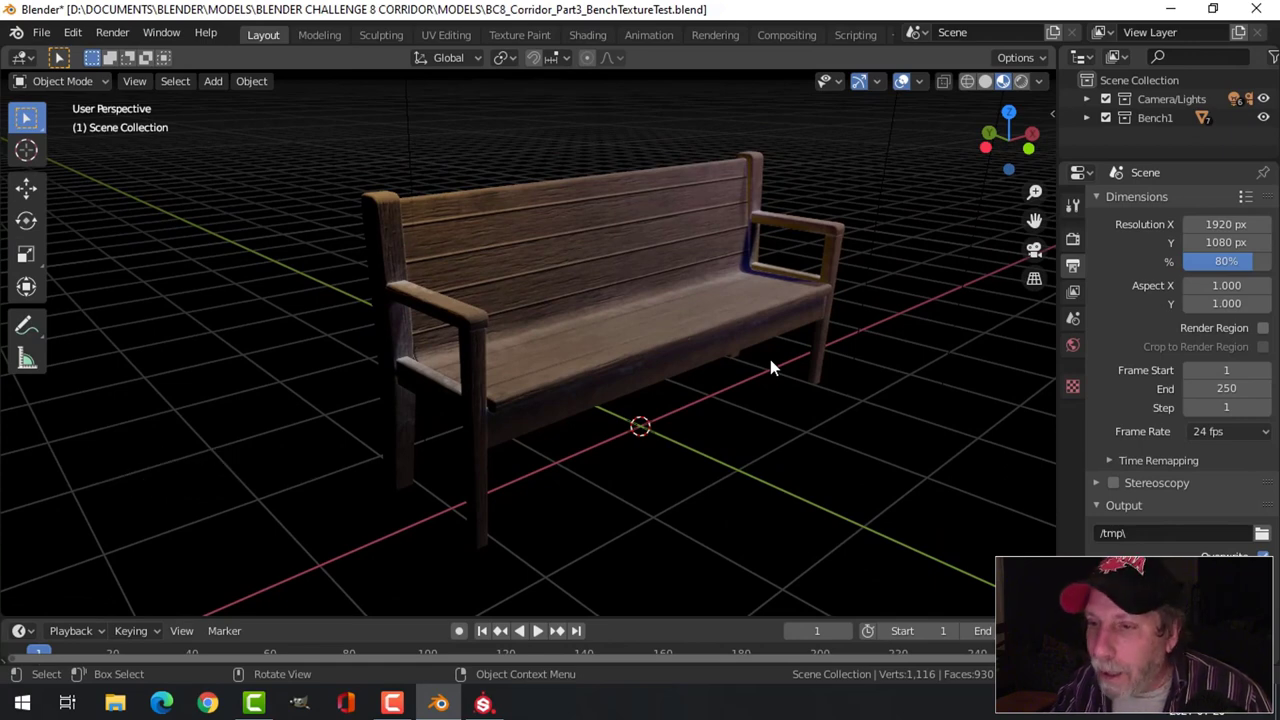
middle_drag(774, 362, 765, 369)
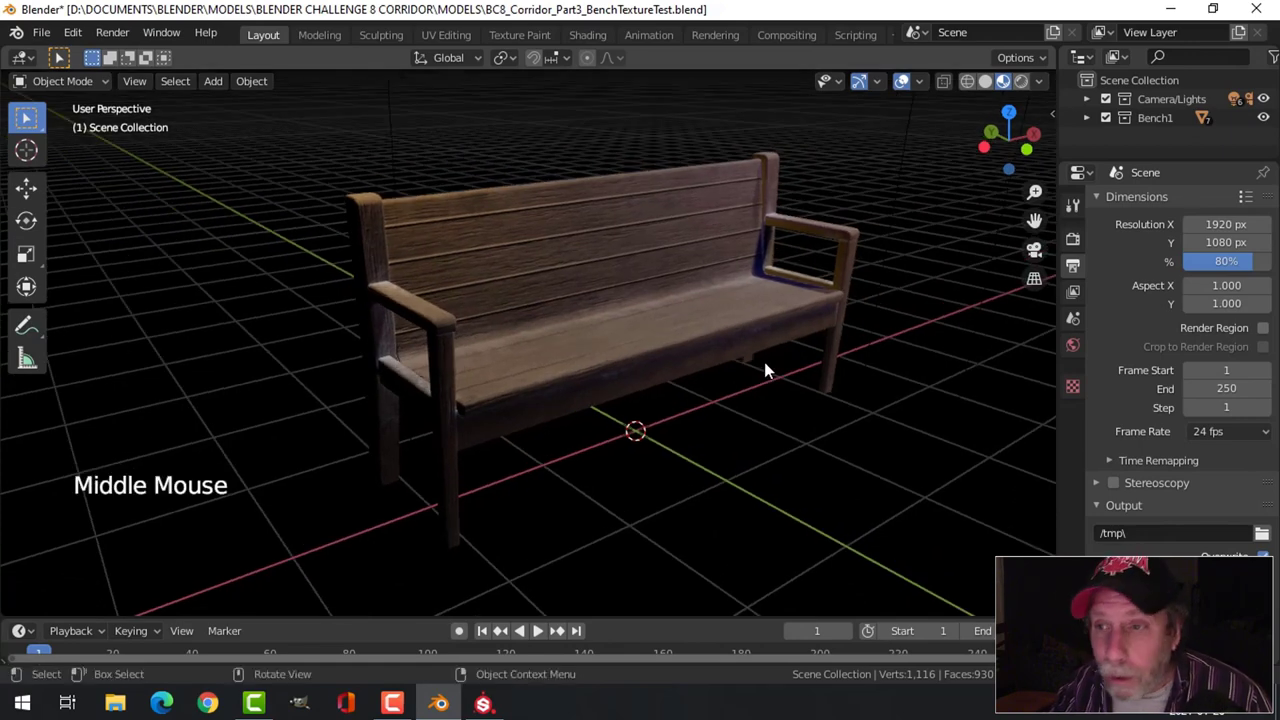